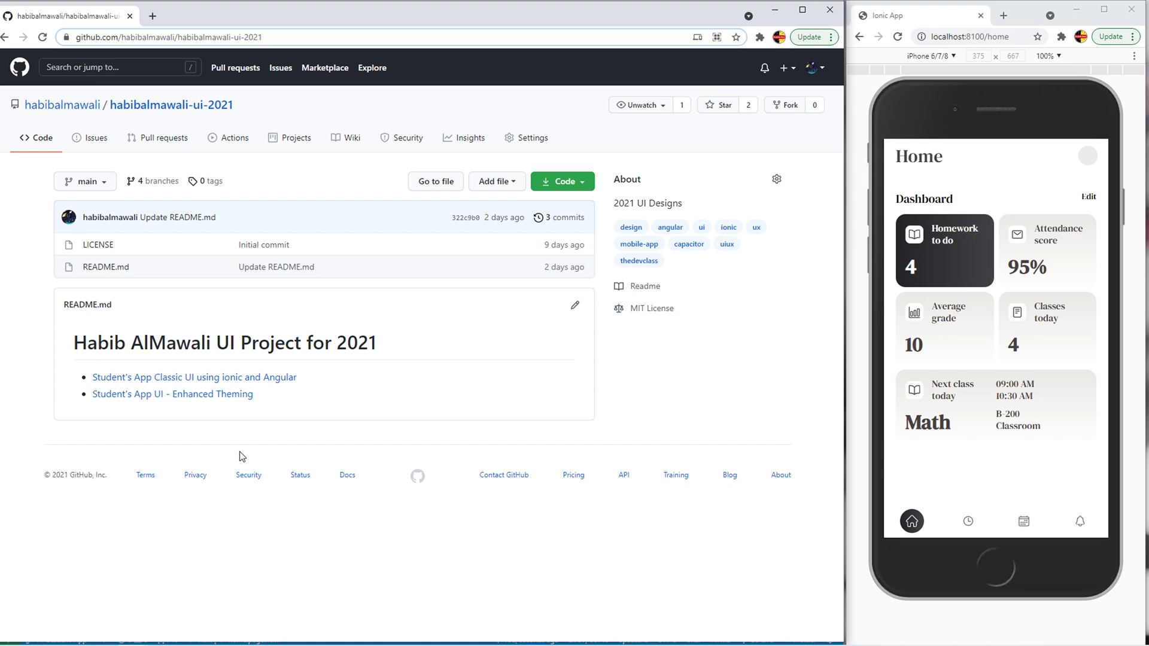
Step: Open the Enhanced Theming student app repo, browse into src/app, then return to src
click(189, 395)
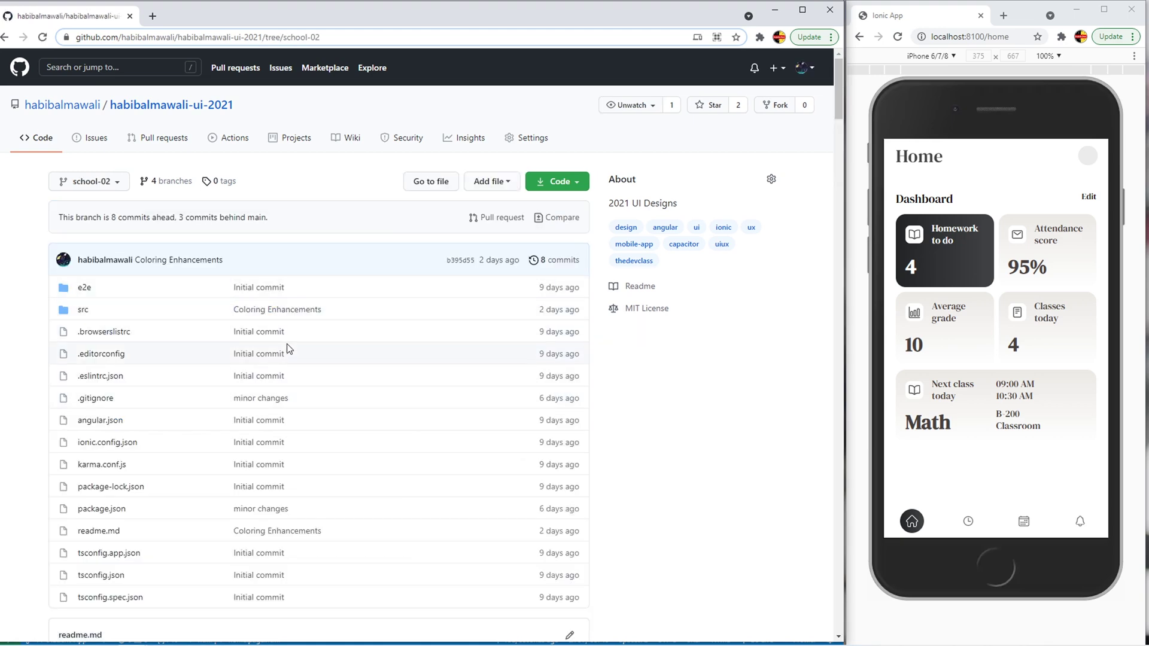
scroll(287, 344, down, 5)
scroll(296, 359, down, 3)
scroll(309, 370, down, 1)
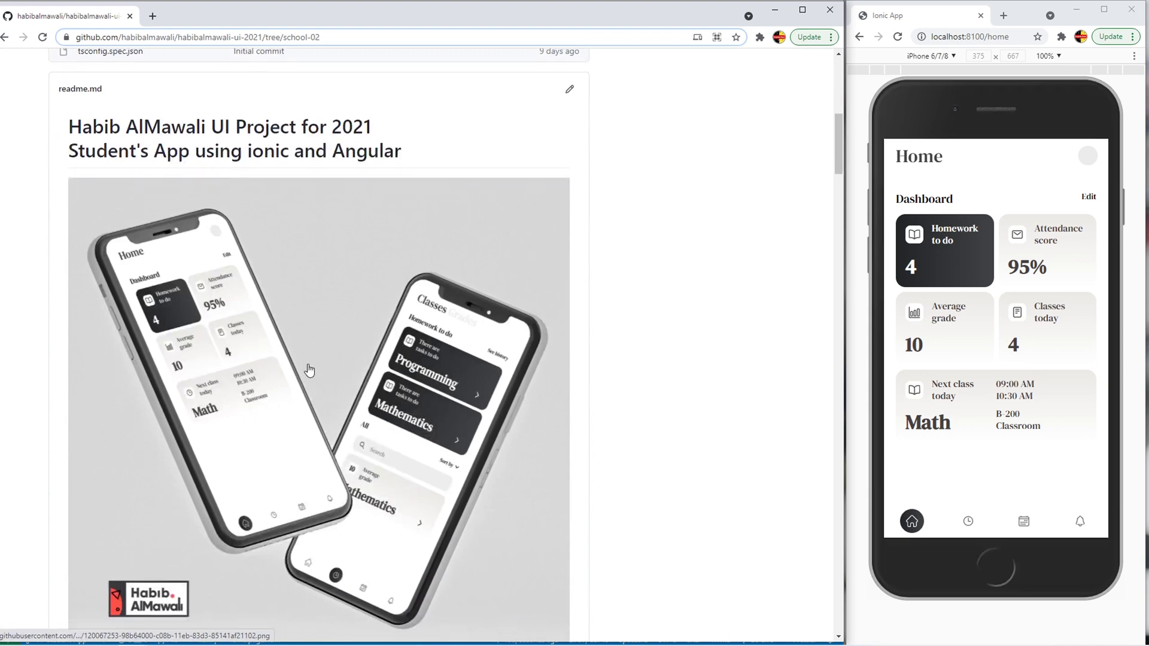
scroll(308, 370, down, 5)
scroll(324, 359, down, 5)
scroll(341, 341, down, 5)
scroll(350, 333, down, 4)
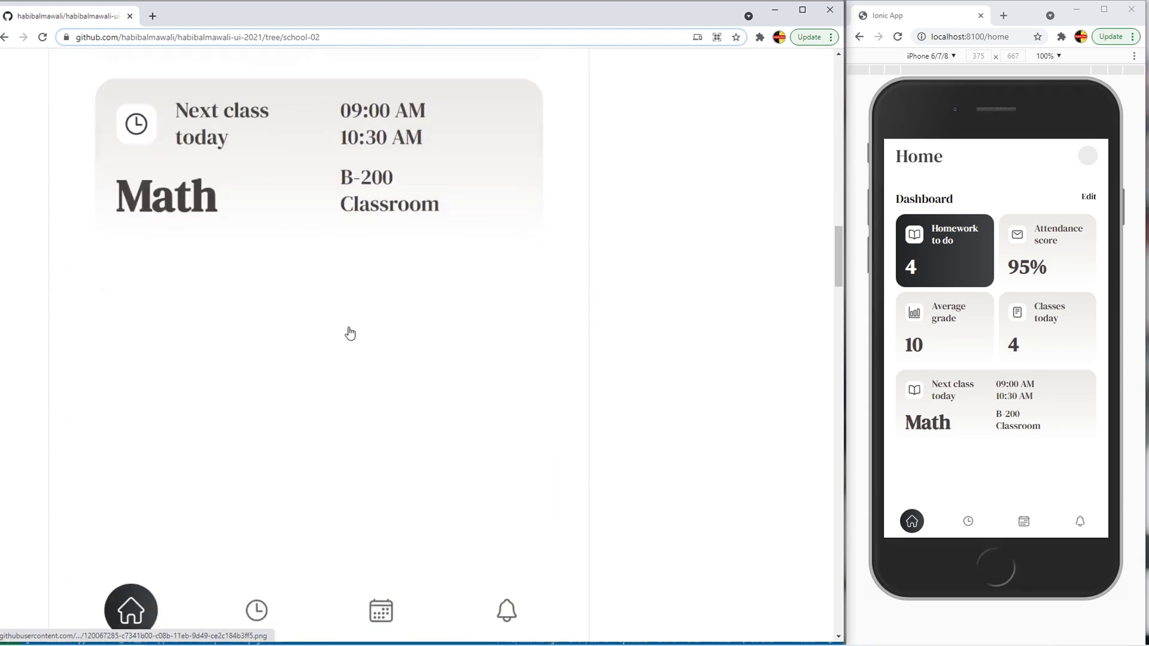
scroll(351, 333, down, 5)
scroll(351, 333, down, 3)
scroll(345, 342, down, 4)
scroll(338, 346, up, 12)
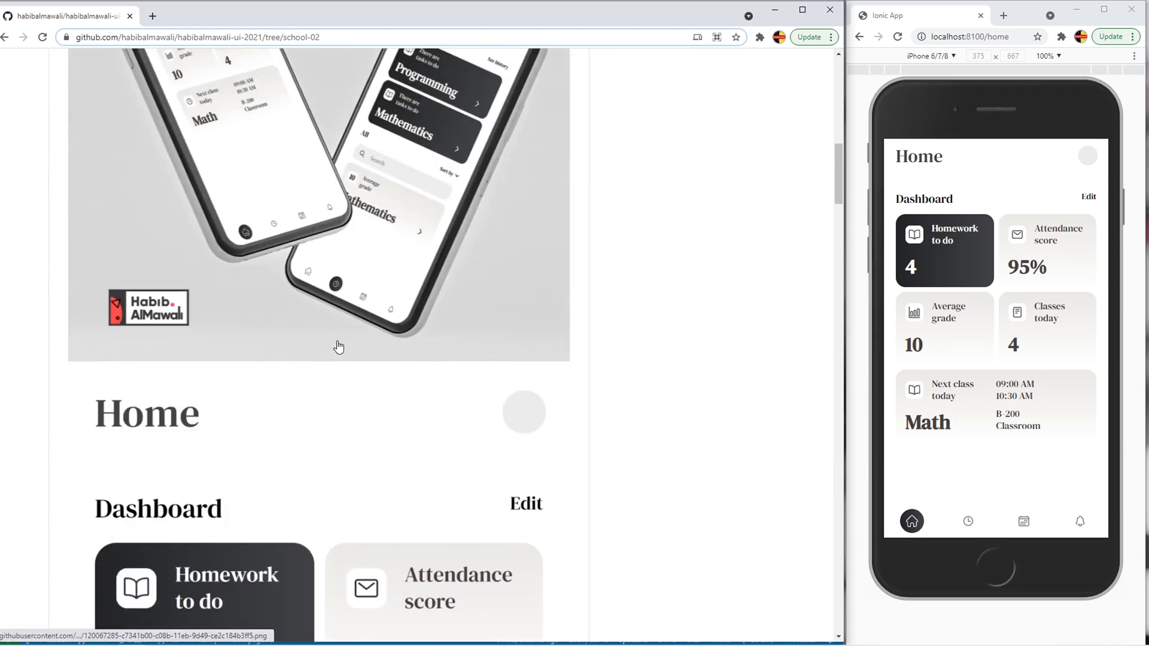
scroll(338, 346, up, 8)
scroll(332, 341, up, 6)
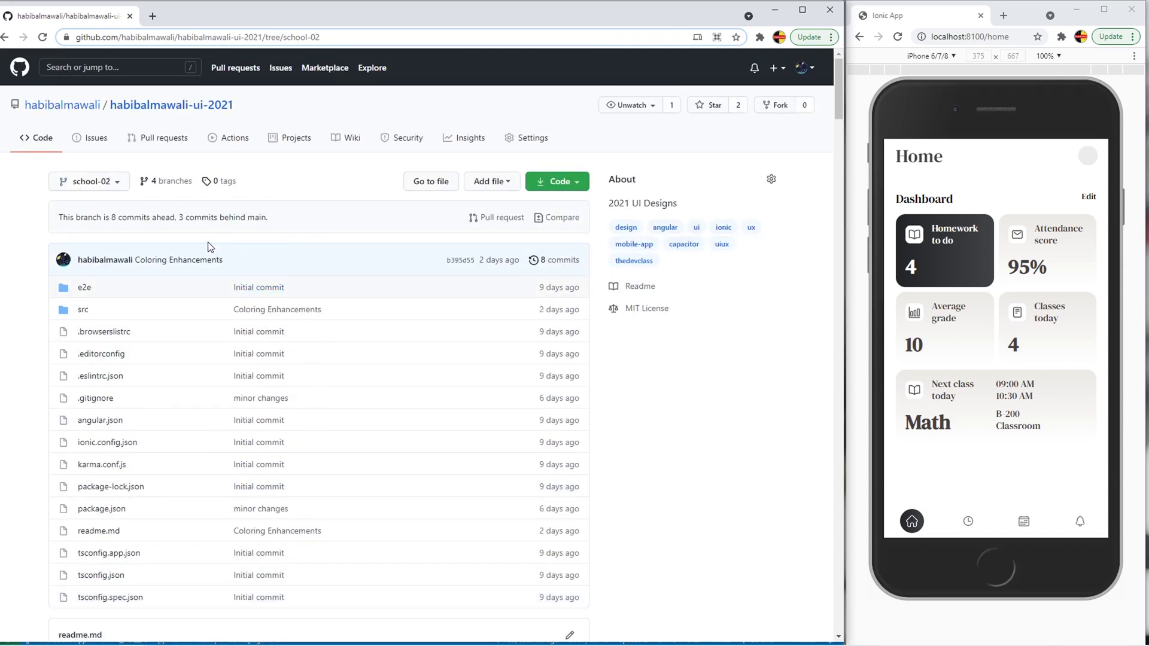
click(83, 310)
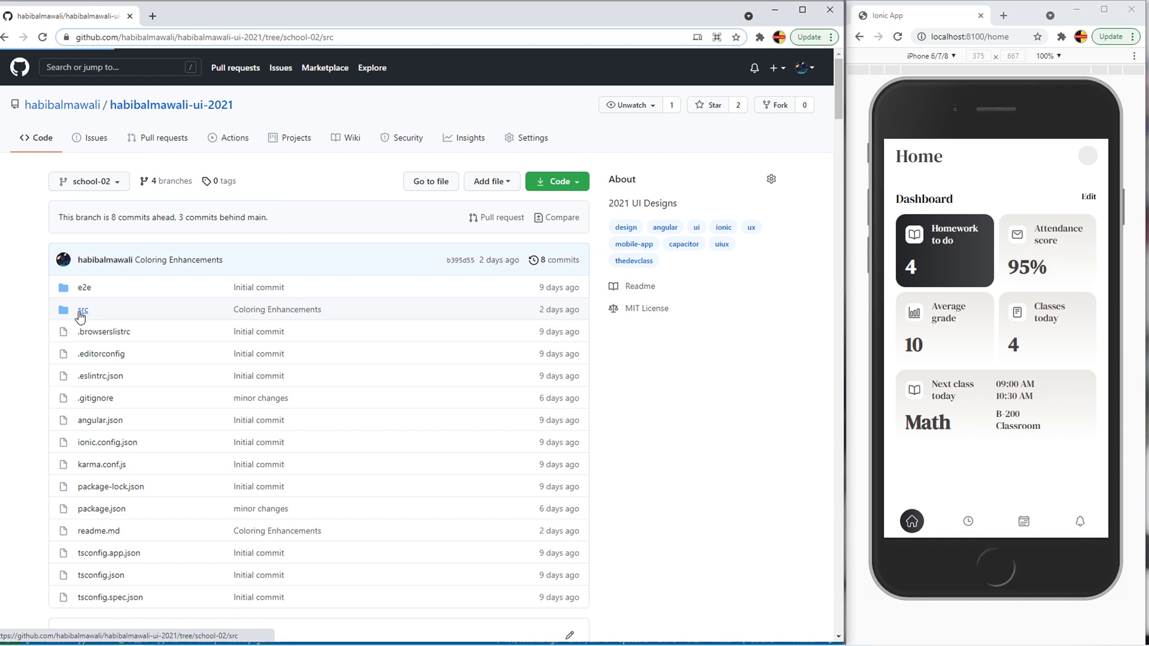
click(90, 311)
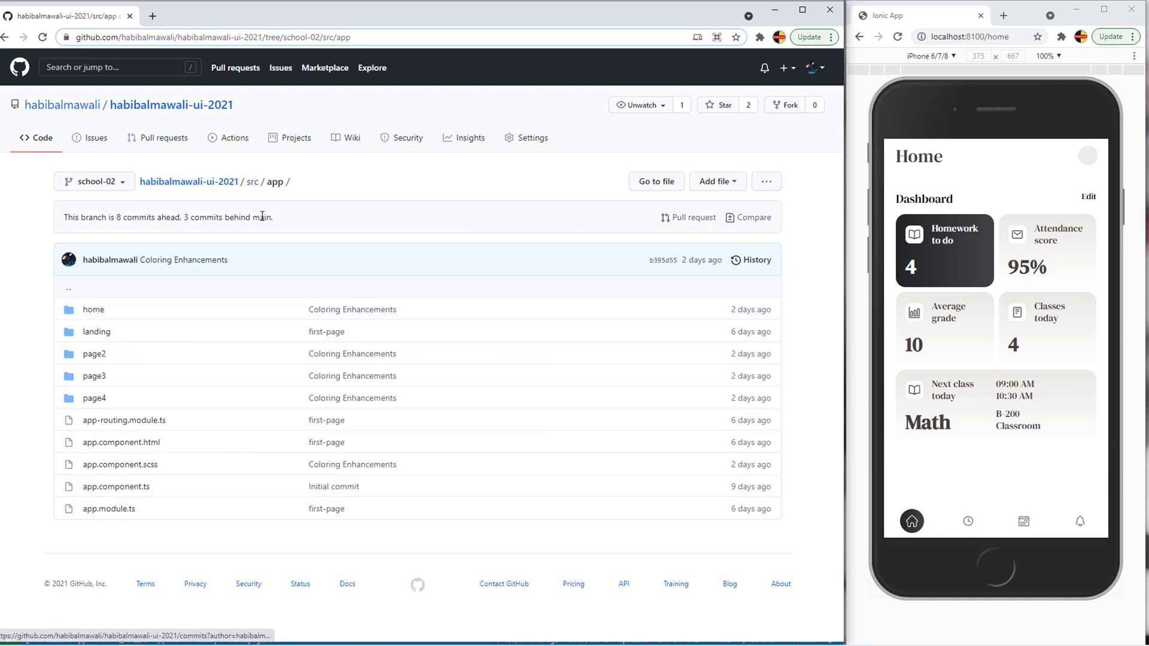
click(252, 181)
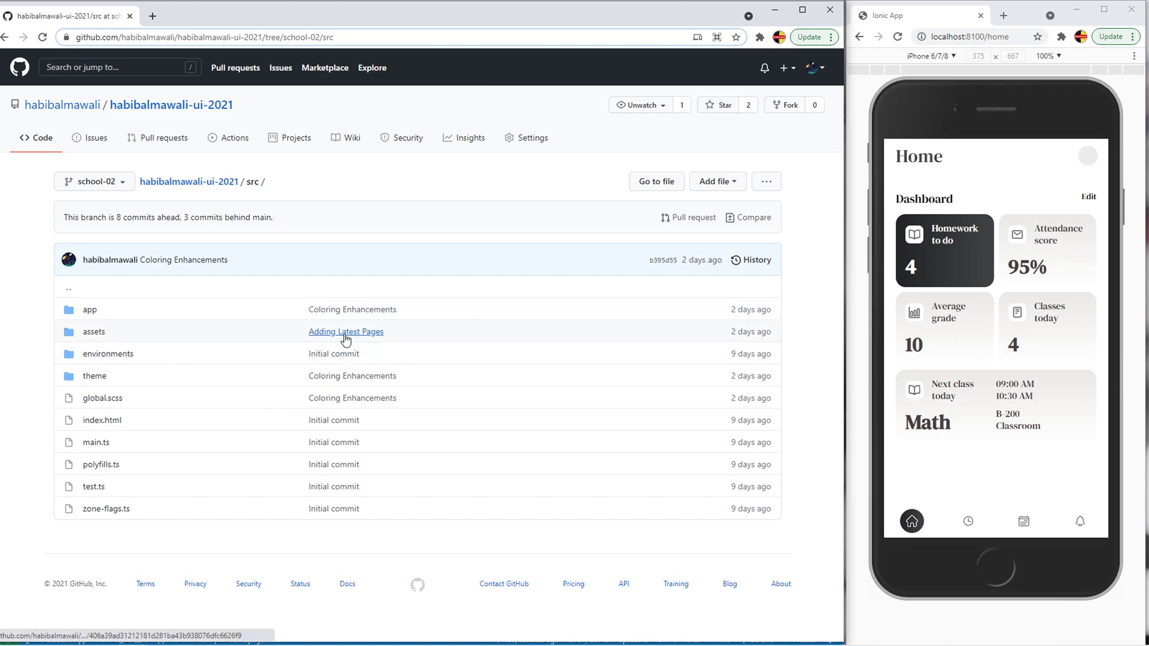
Step: Retitle page1.page.html to 'Classes Grades' and save it
key(alt+Tab)
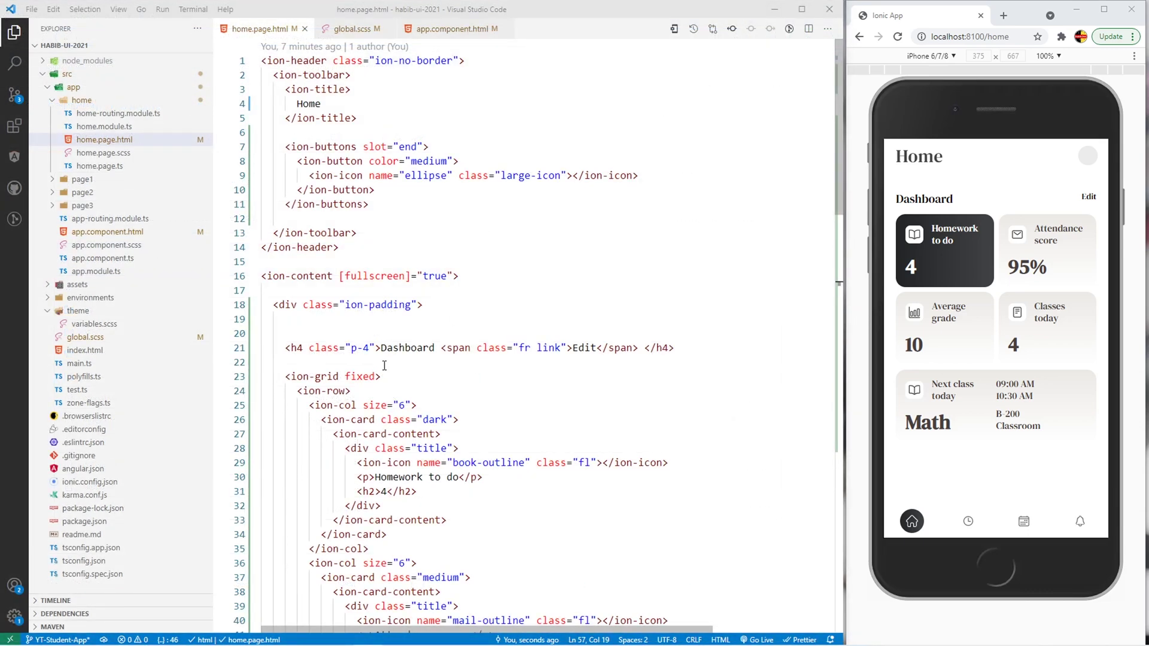
click(83, 179)
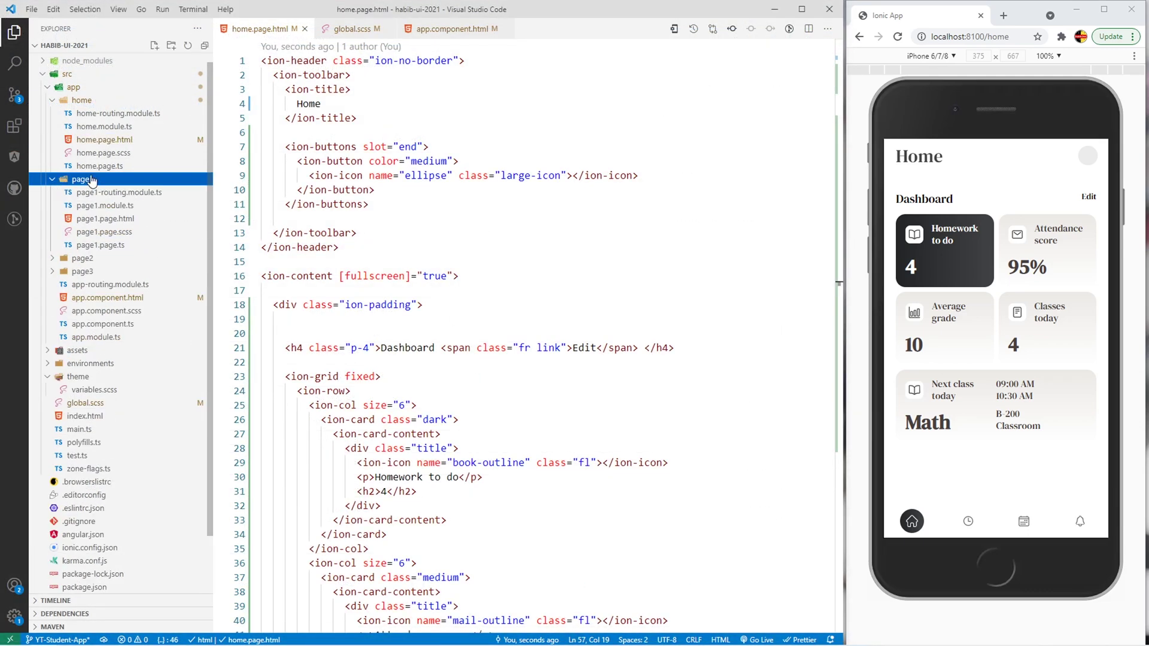
click(104, 218)
click(308, 100)
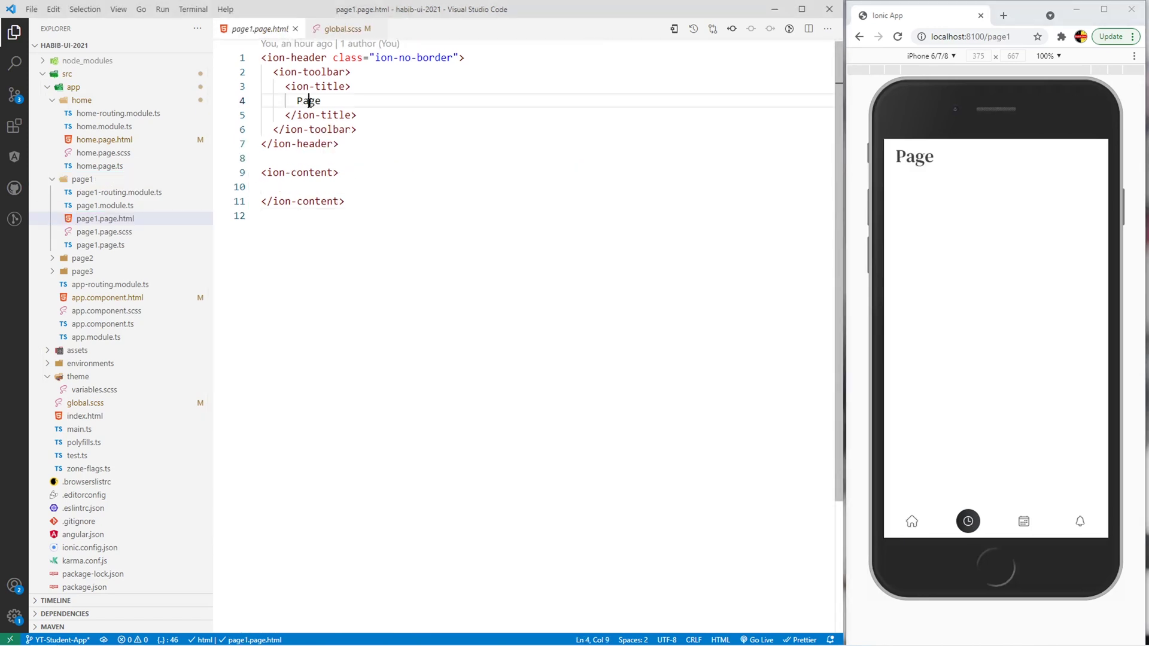
double_click(308, 101)
text(Classes <span>Grades</span>)
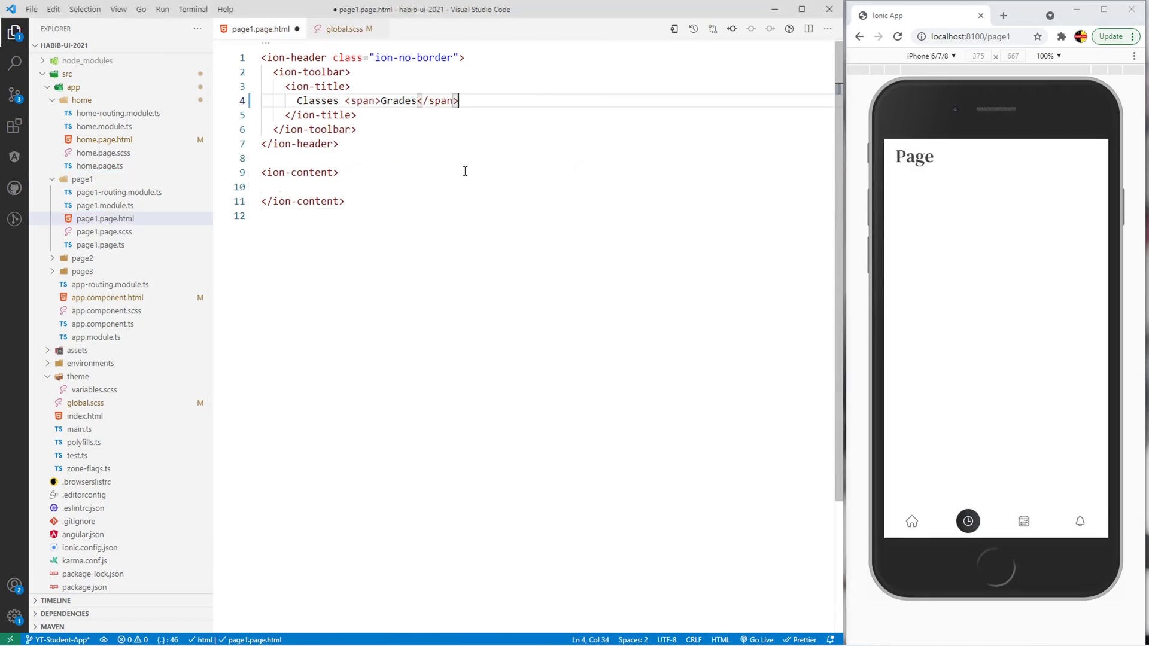
key(ctrl+s)
Step: Add an ion-padding div containing a 'Homework to do' h4 heading
click(362, 172)
key(Return)
key(Return)
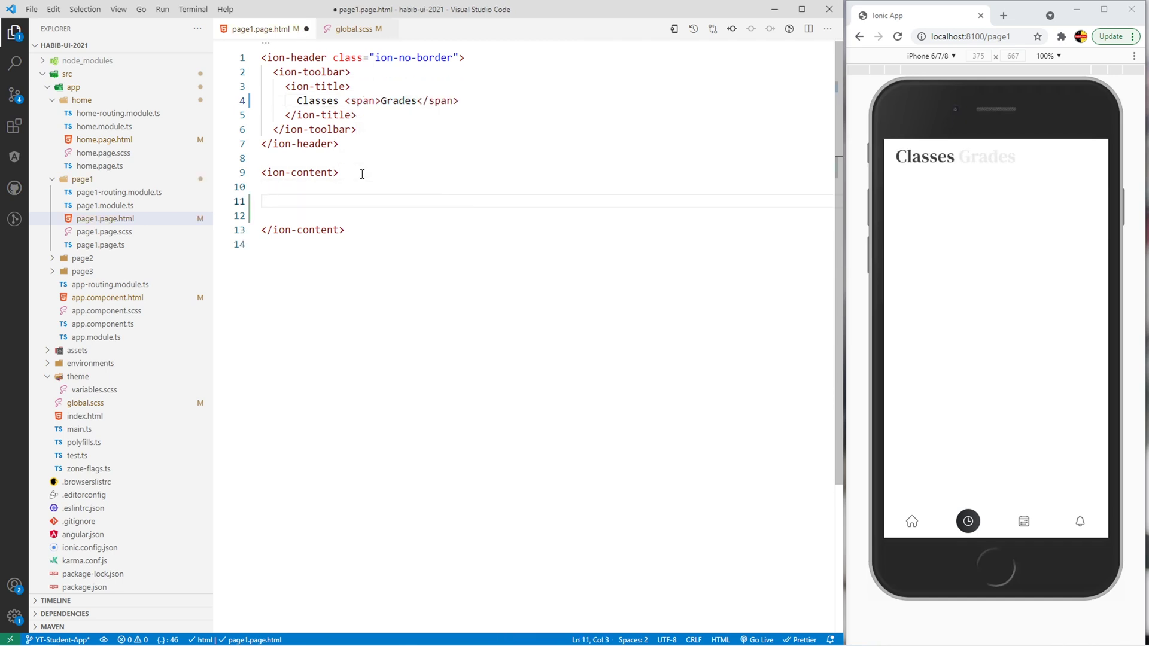
text(.ion-padding)
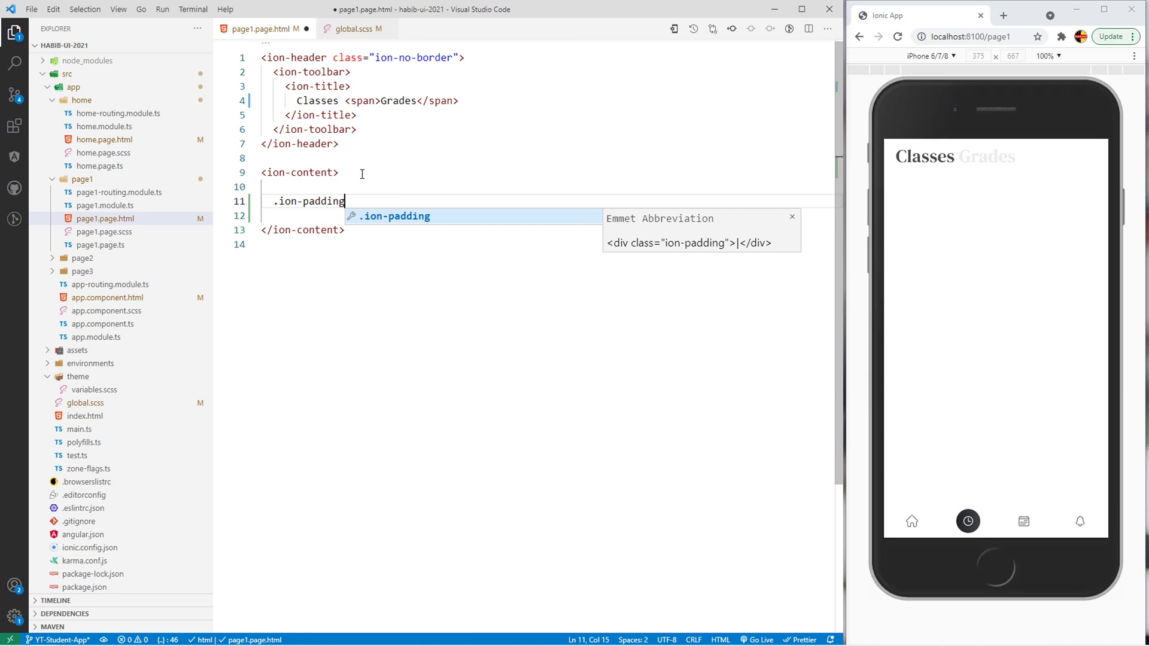
key(Tab)
key(Return)
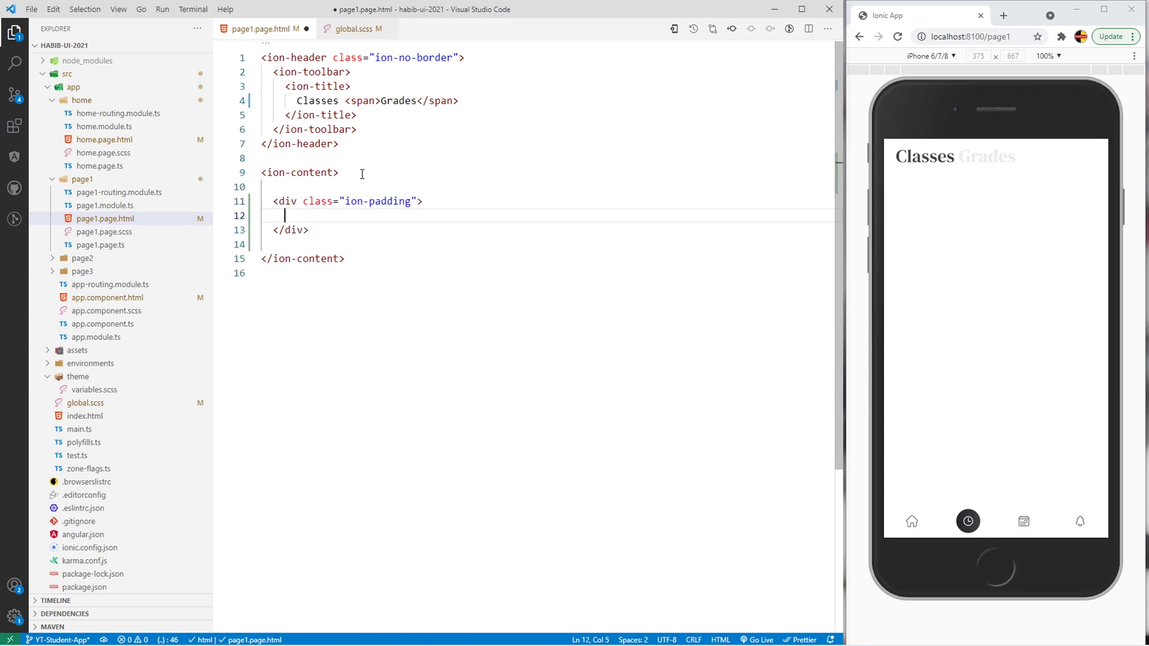
key(Return)
key(Return)
key(Up)
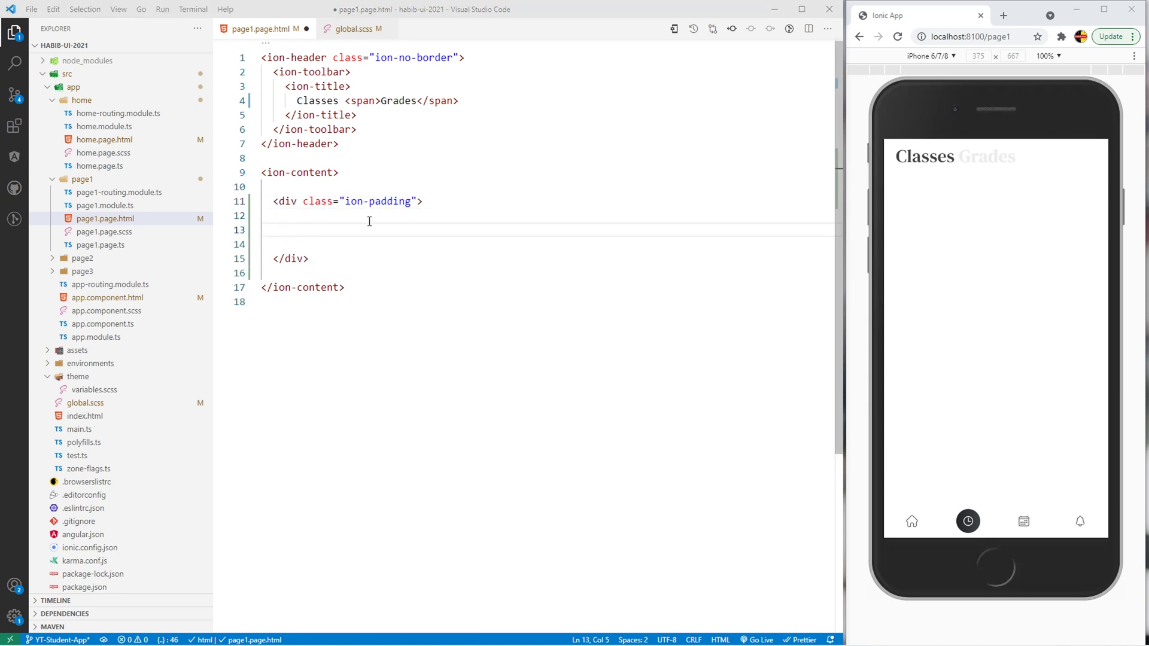
mouse_move(379, 228)
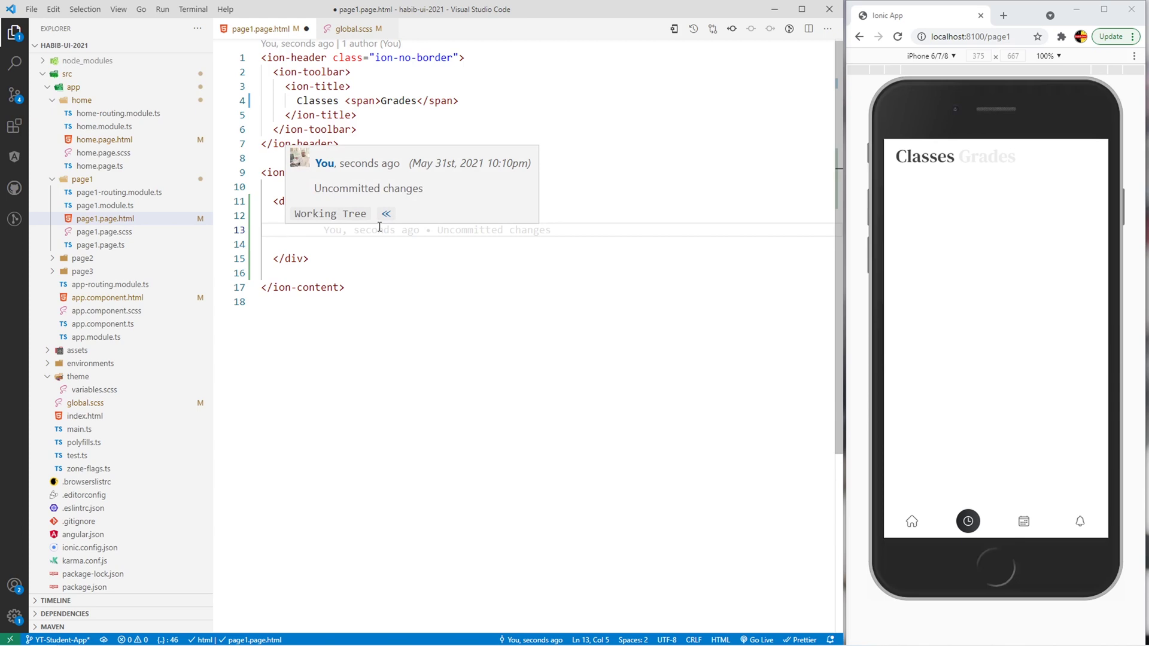
text(<h4 class="p-4">Homework to do <span class="fr link">See history</span></h4>)
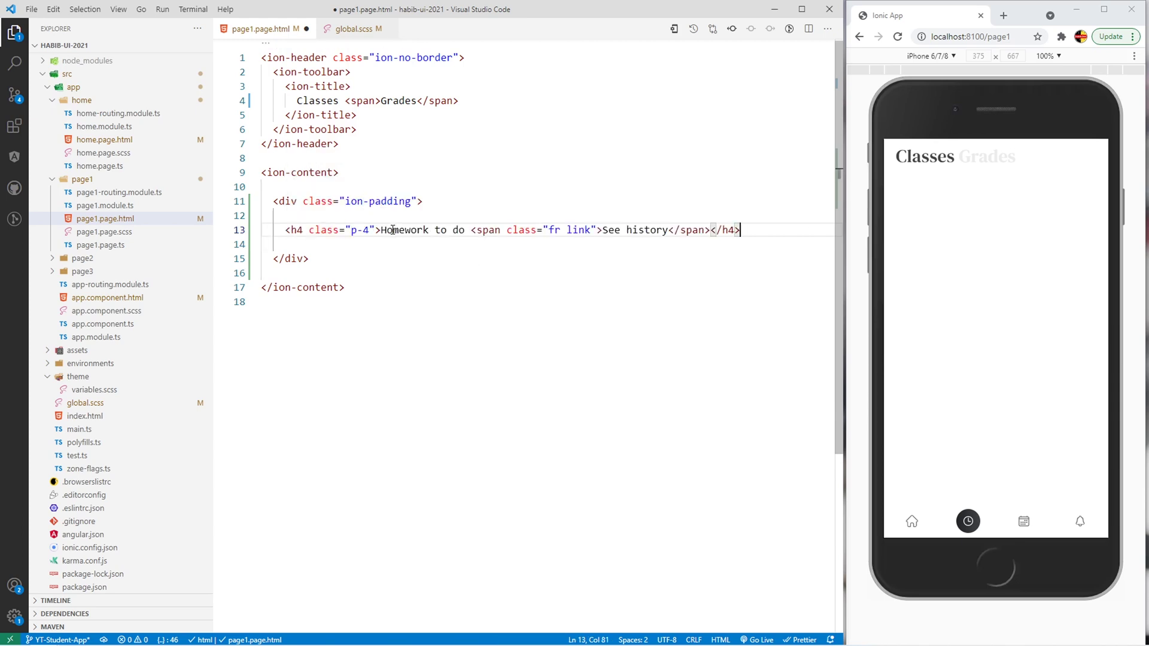
drag(381, 230, 463, 230)
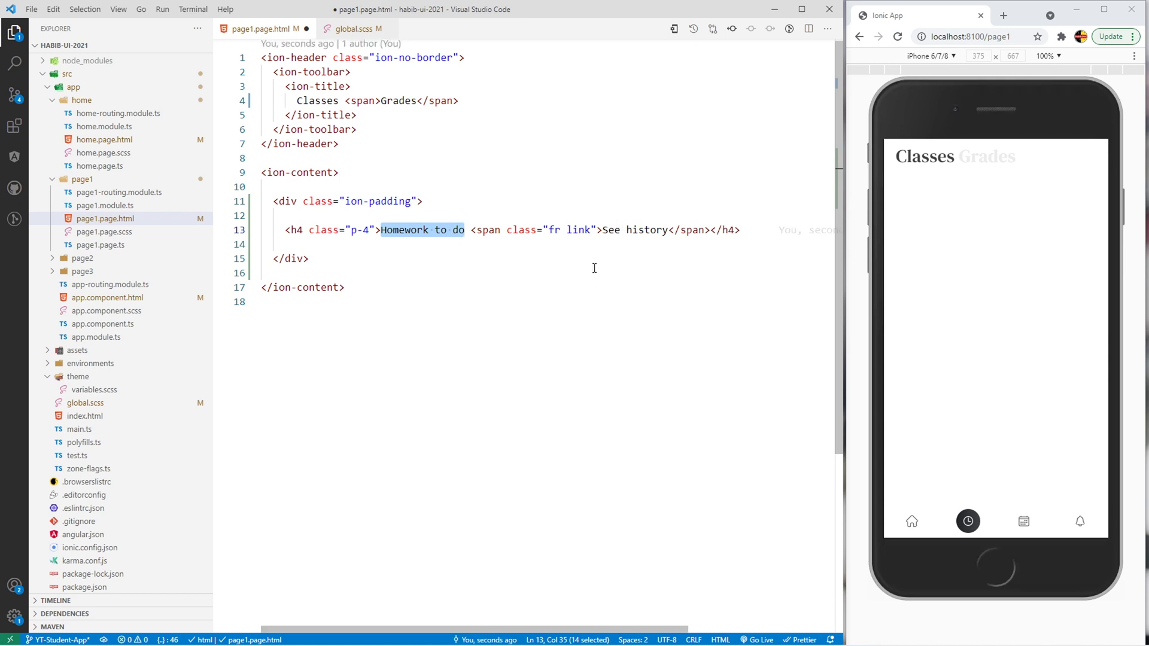
Step: Insert an ion-grid below the heading, keeping only one size-12 column
click(741, 241)
key(Return)
key(Return)
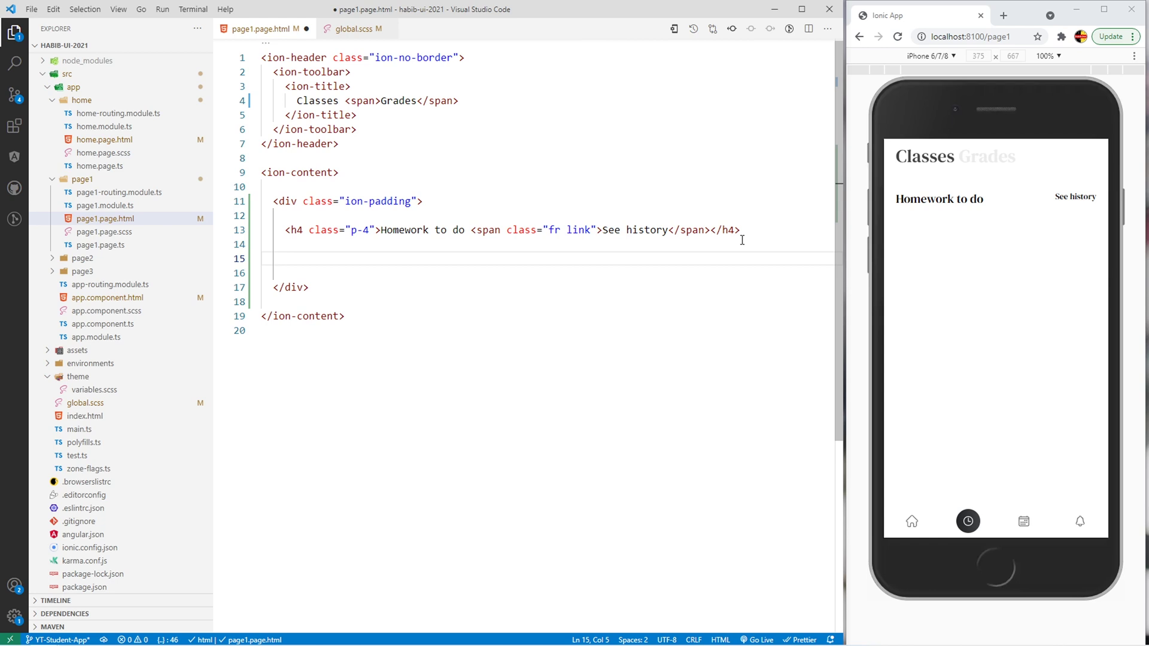
text(i-g)
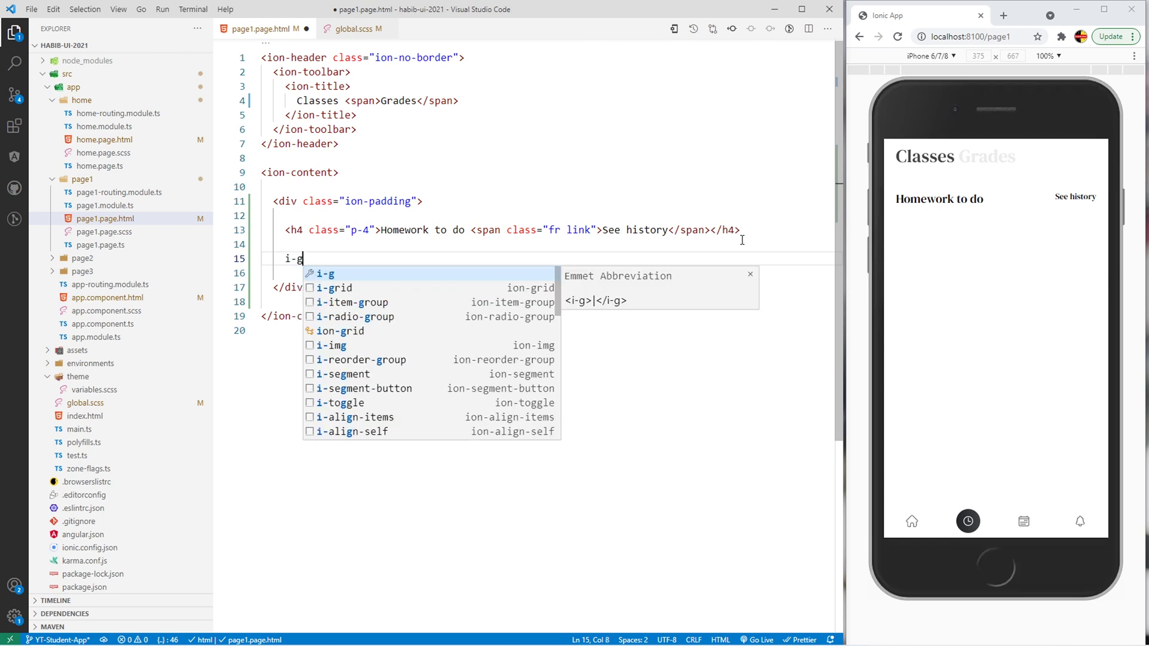
text(rid)
key(Tab)
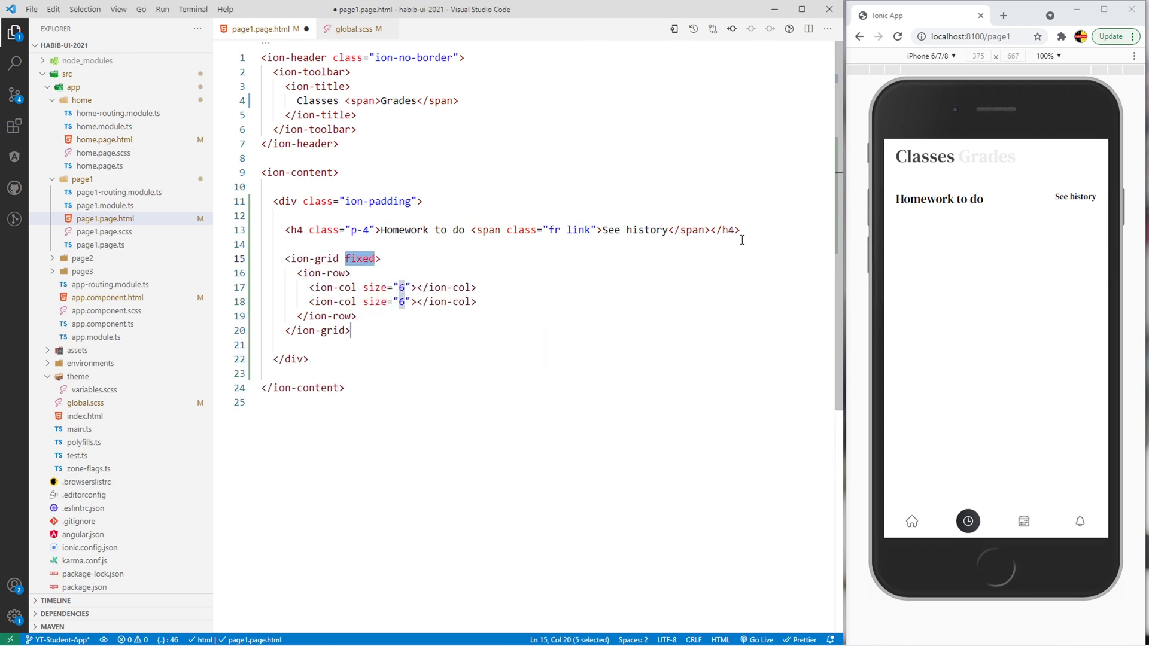
key(Tab)
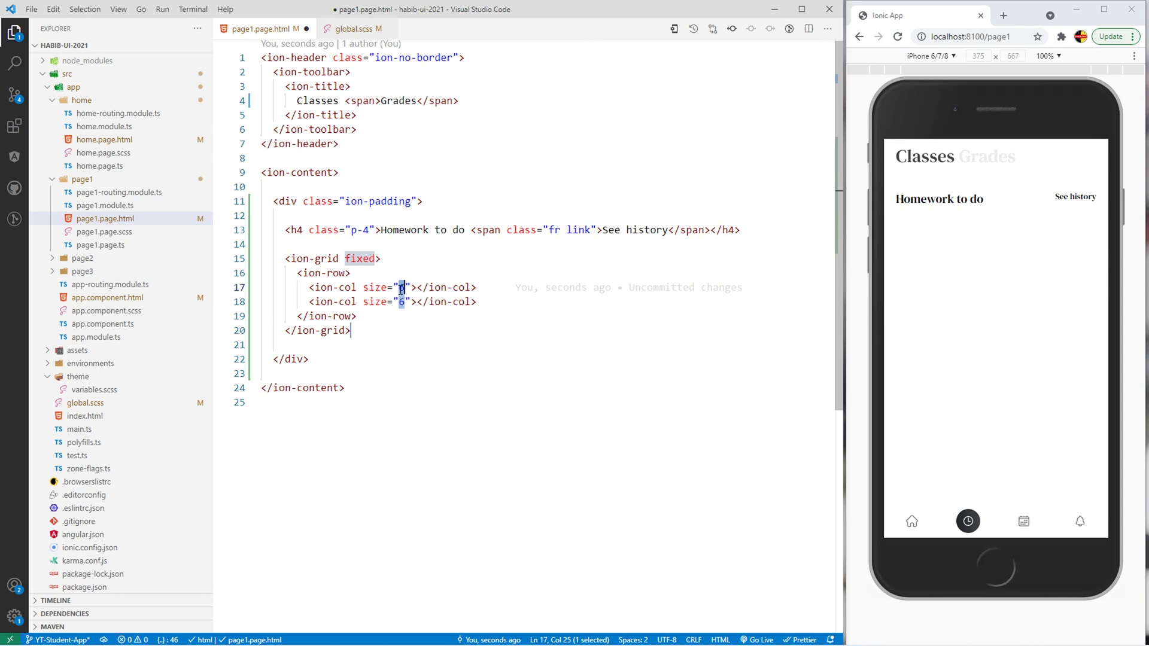
text(12)
drag(489, 302, 226, 305)
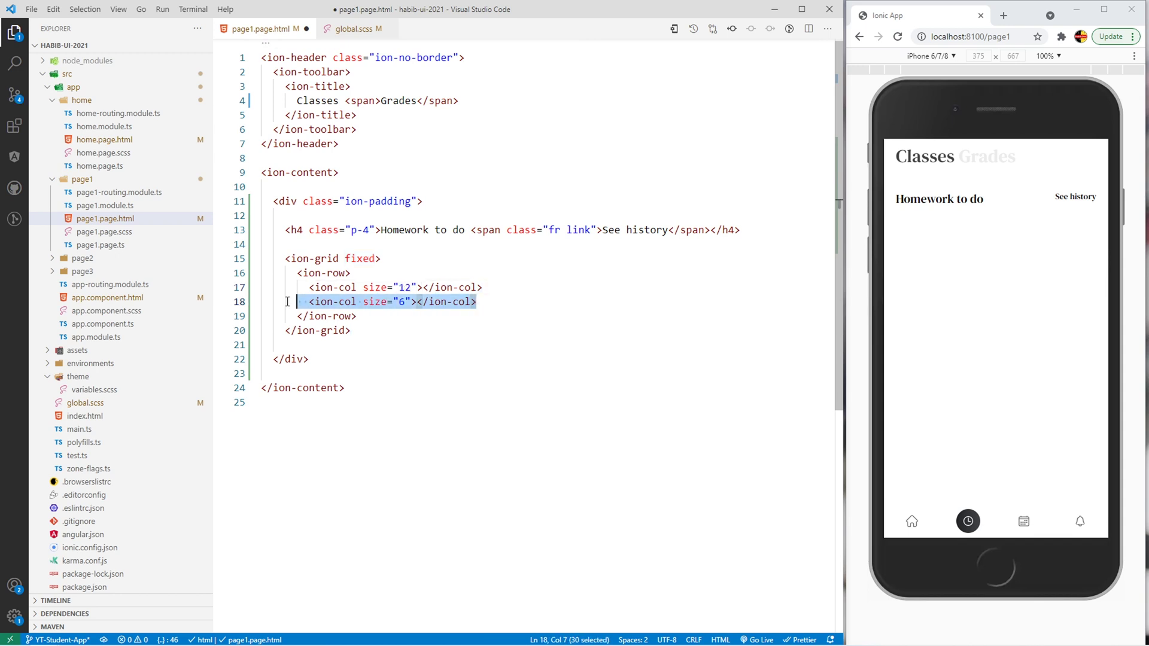
key(BackSpace)
key(BackSpace)
click(421, 288)
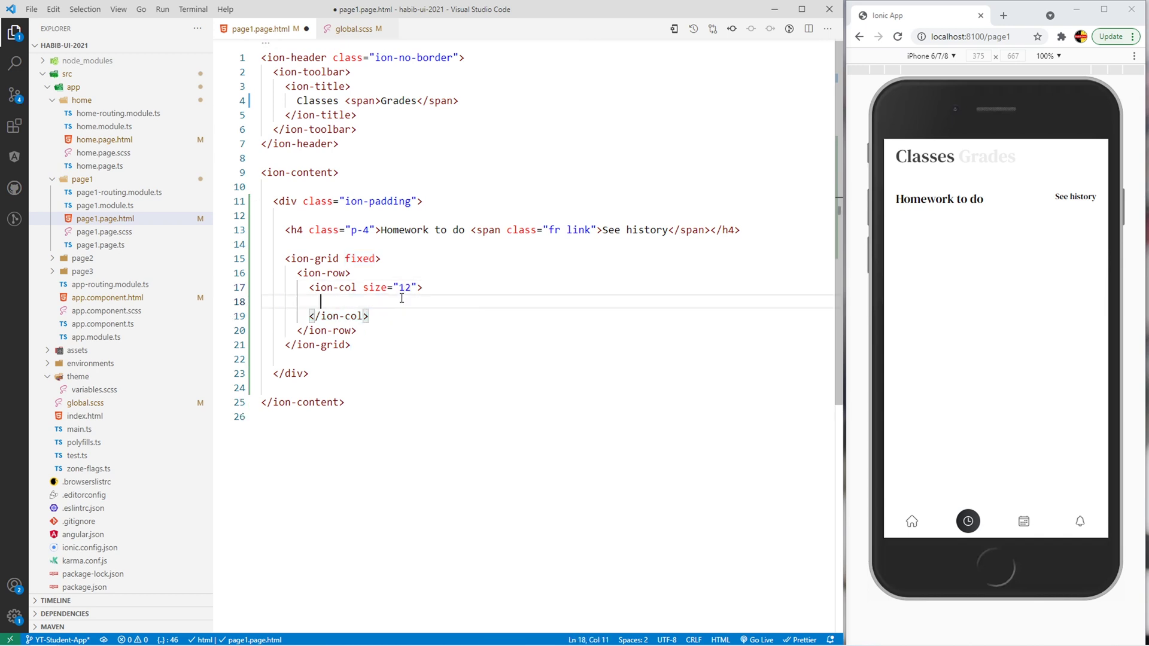
key(Return)
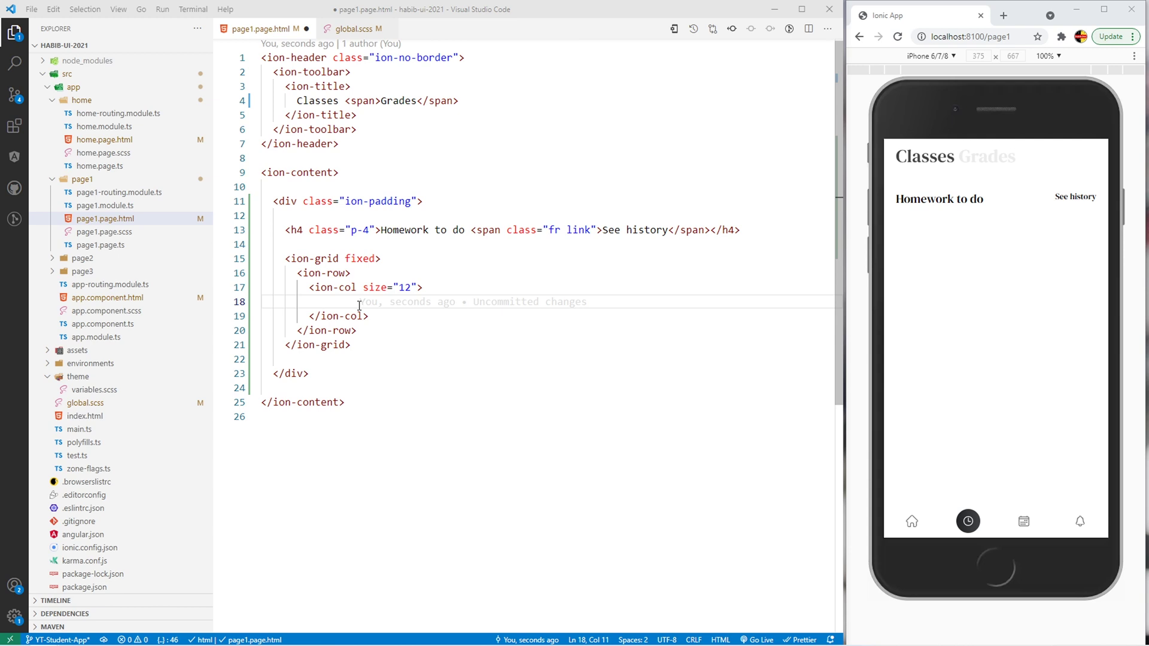
Step: Paste a dark Programming card with book and chevron icons and 'There are tasks to do'
text(<ion-card class="dark">             <ion-card-content>               <div class="title">                 <ion-icon name="book-outline" class="fl"></ion-icon>                 <p>There are <br>tasks to do</p>                 <ion-icon name="chevron-forward-outline" class="fr icon-go"></ion-icon>                 <h2>Programming</h2>               </div>             </ion-card-content>           </ion-card>)
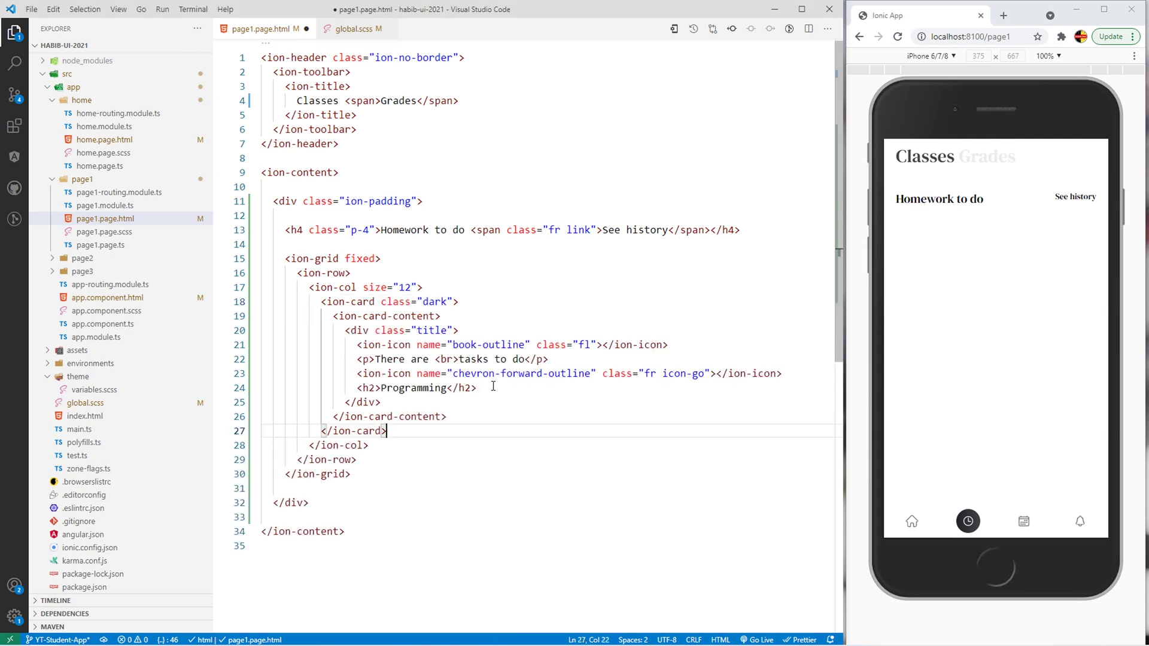
scroll(492, 387, down, 1)
double_click(437, 272)
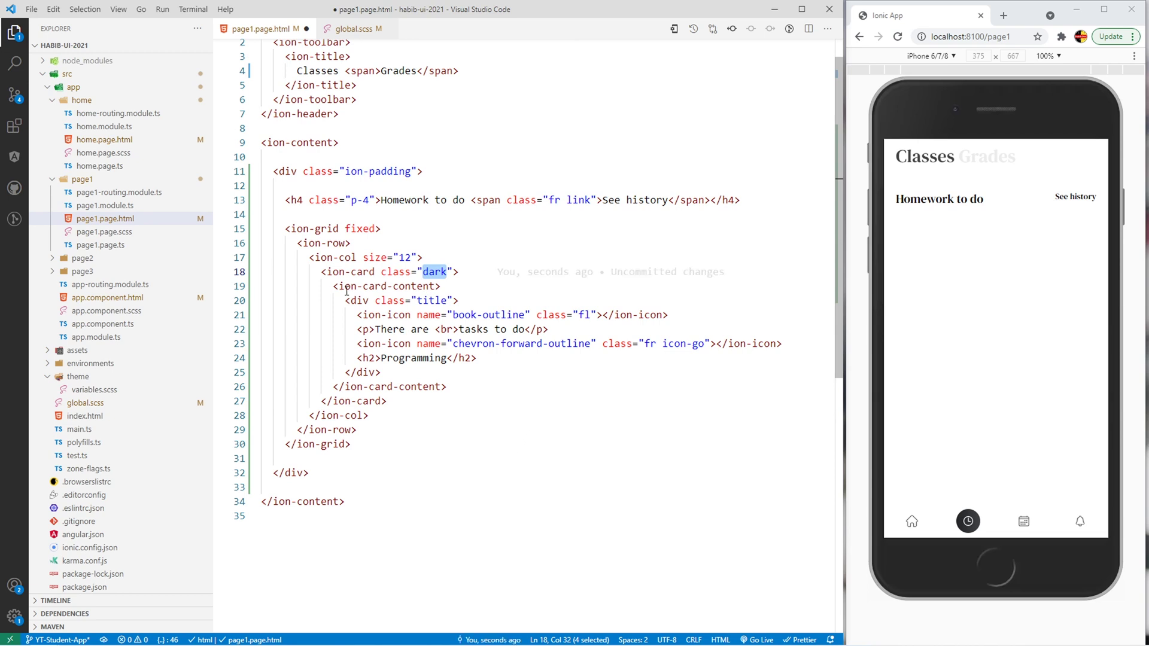
drag(340, 286, 437, 285)
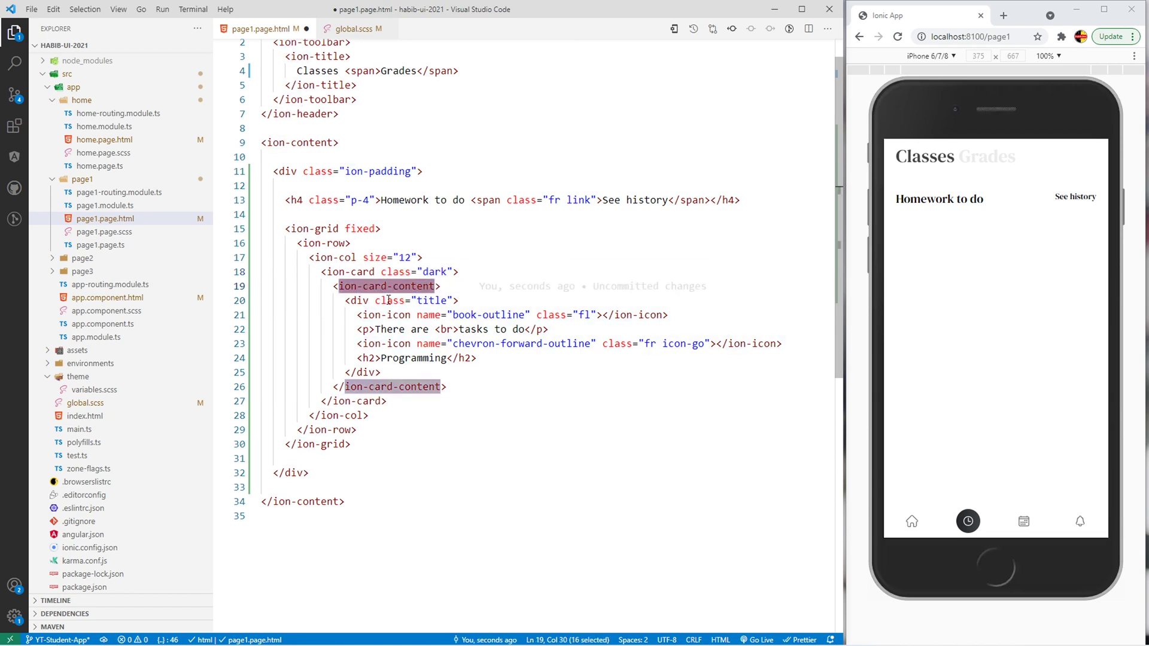
double_click(431, 300)
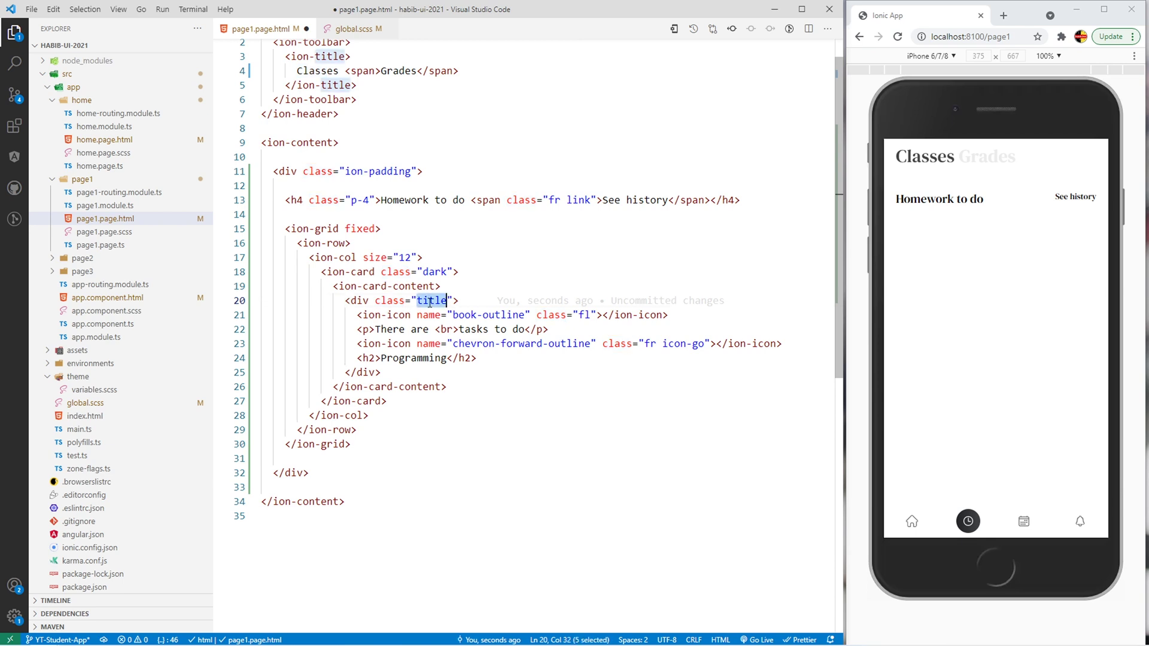
drag(382, 315, 584, 314)
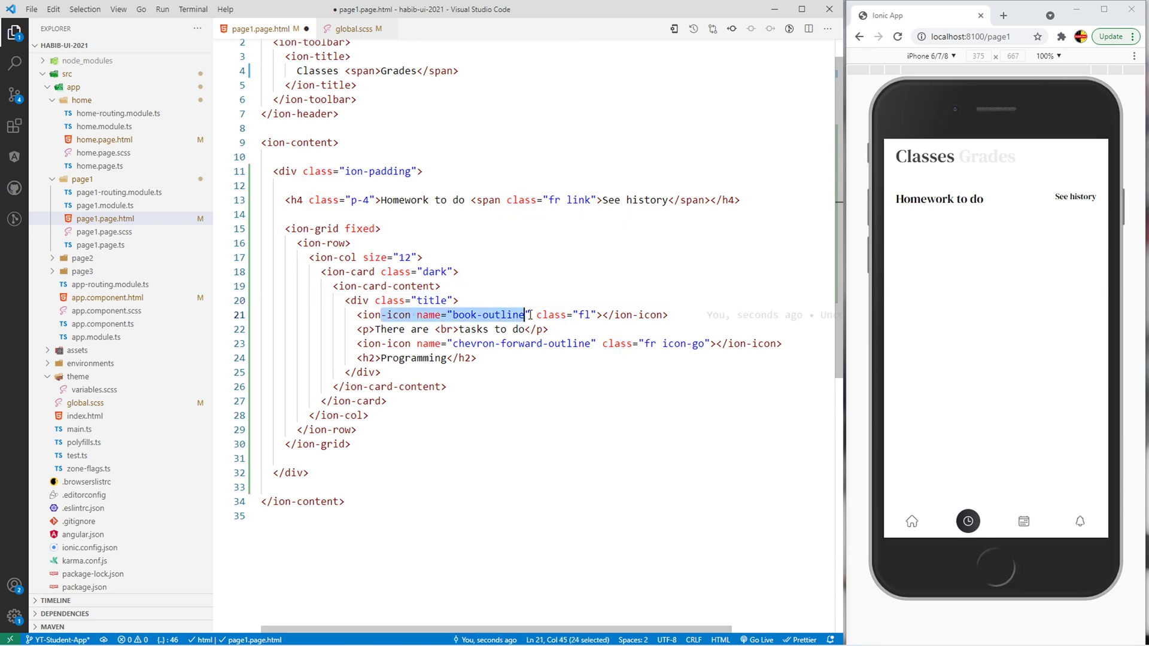
double_click(583, 315)
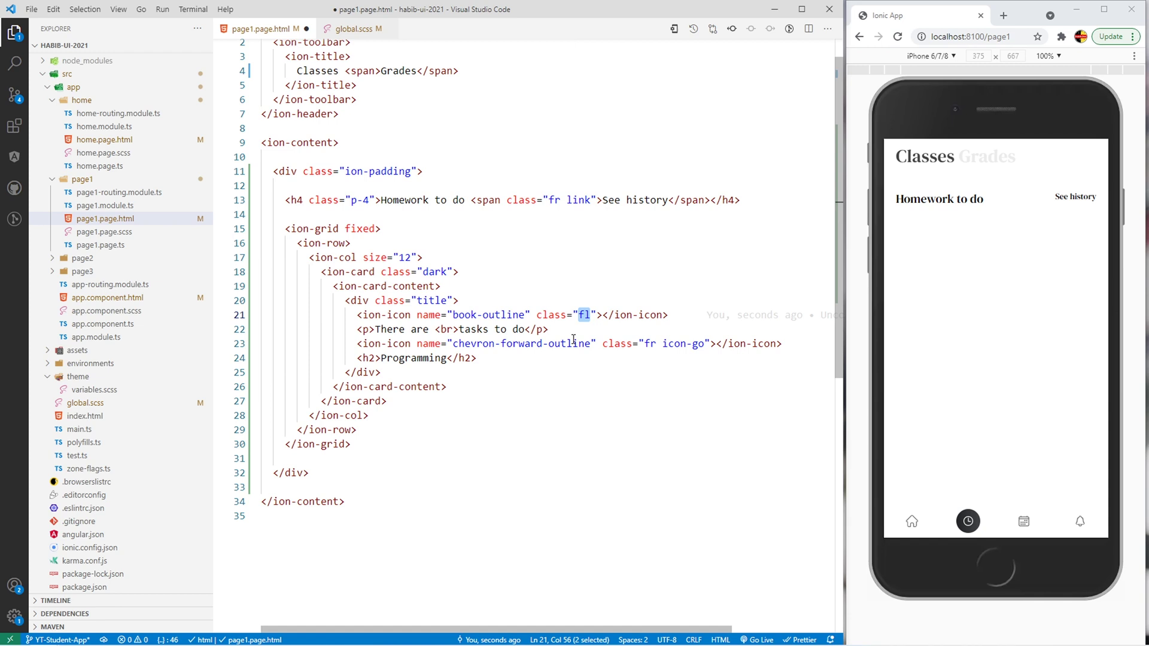
drag(375, 329, 539, 328)
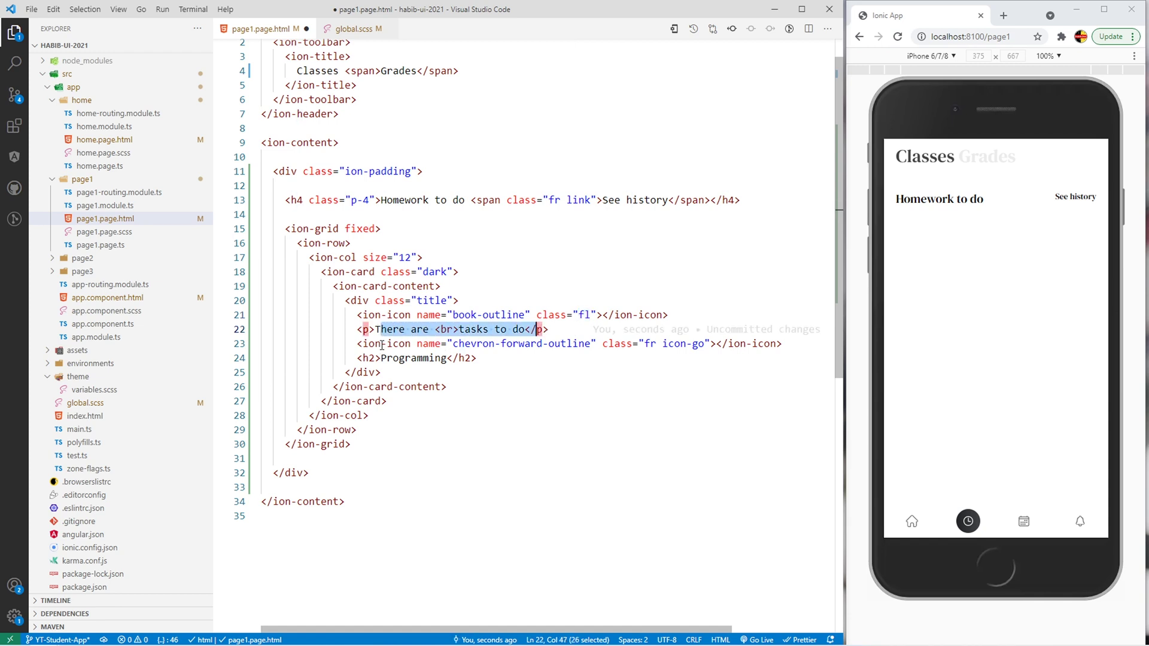
drag(364, 344, 547, 343)
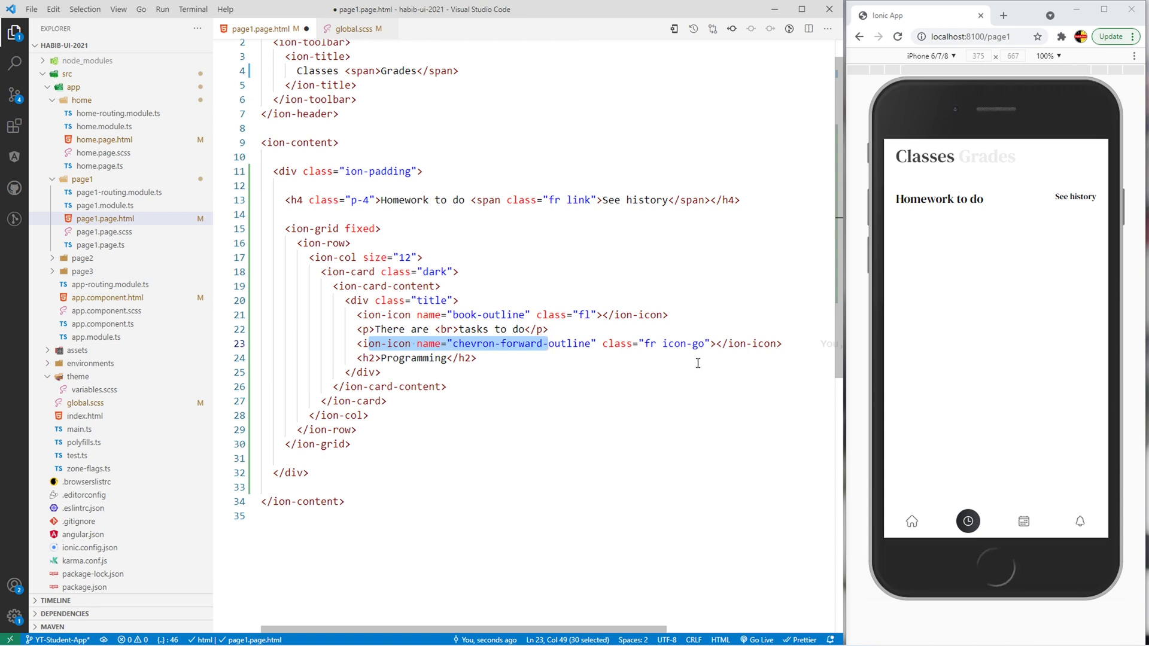
drag(662, 344, 703, 344)
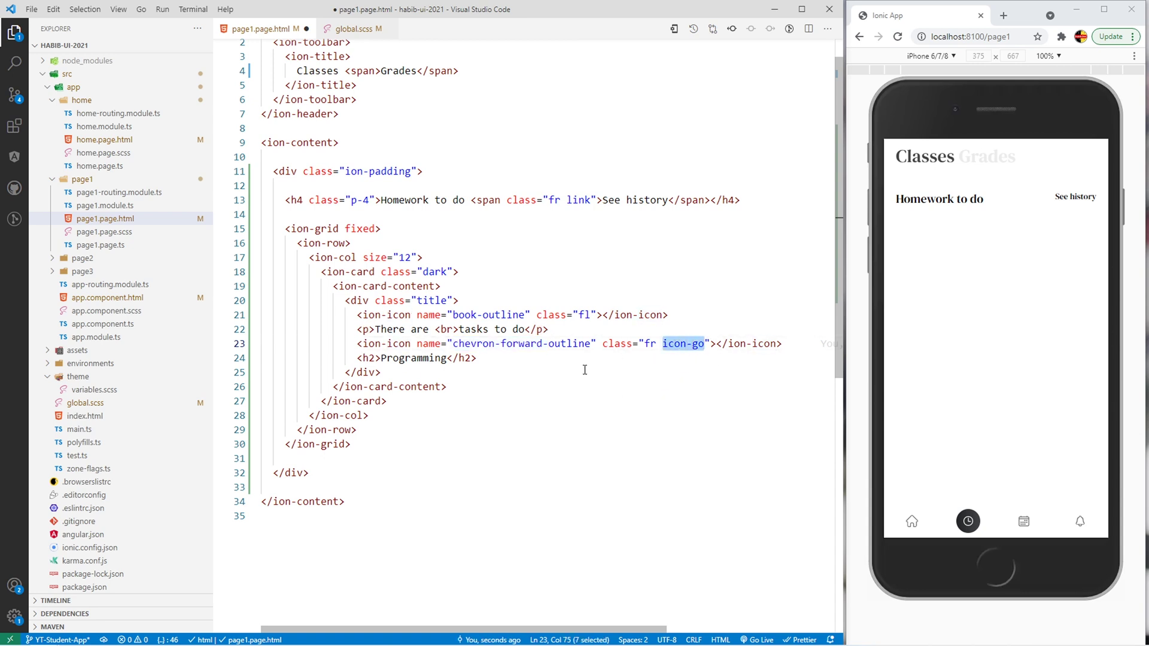
drag(477, 357, 351, 357)
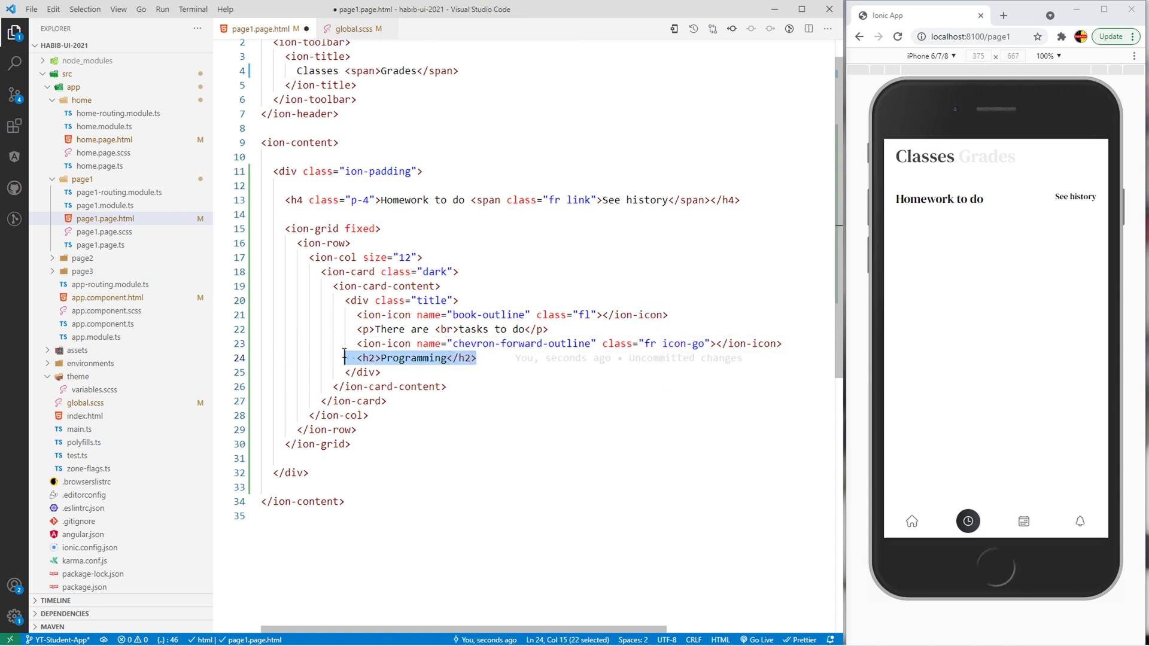
Step: Save the page and try the Programming card in the phone preview
key(ctrl+s)
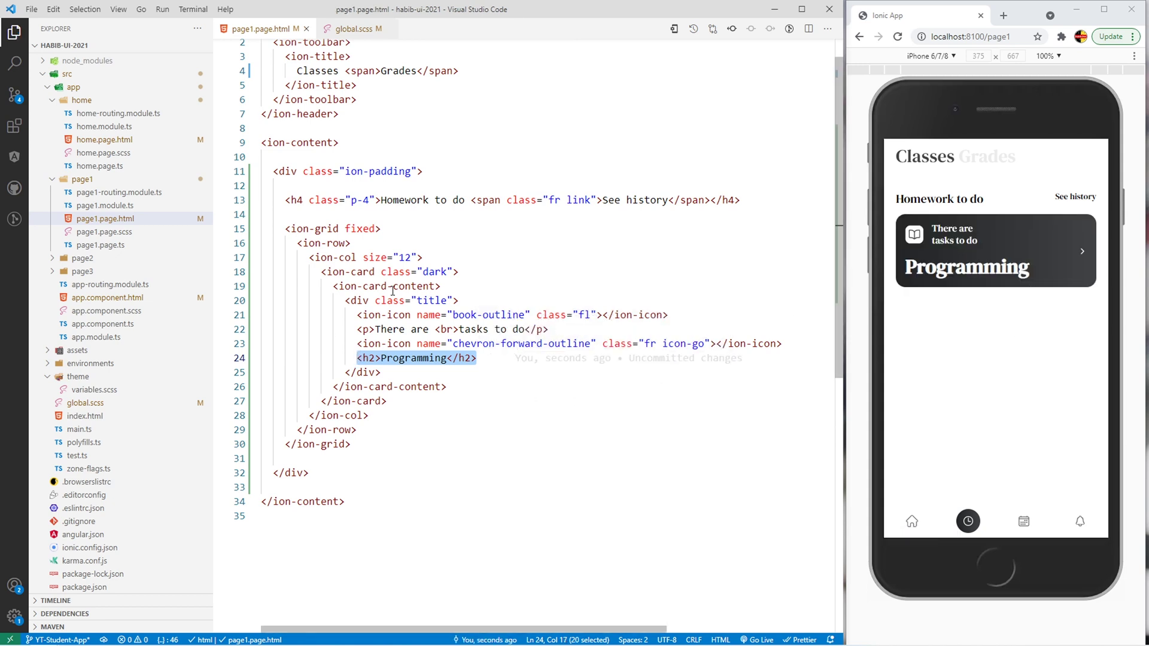
click(1081, 252)
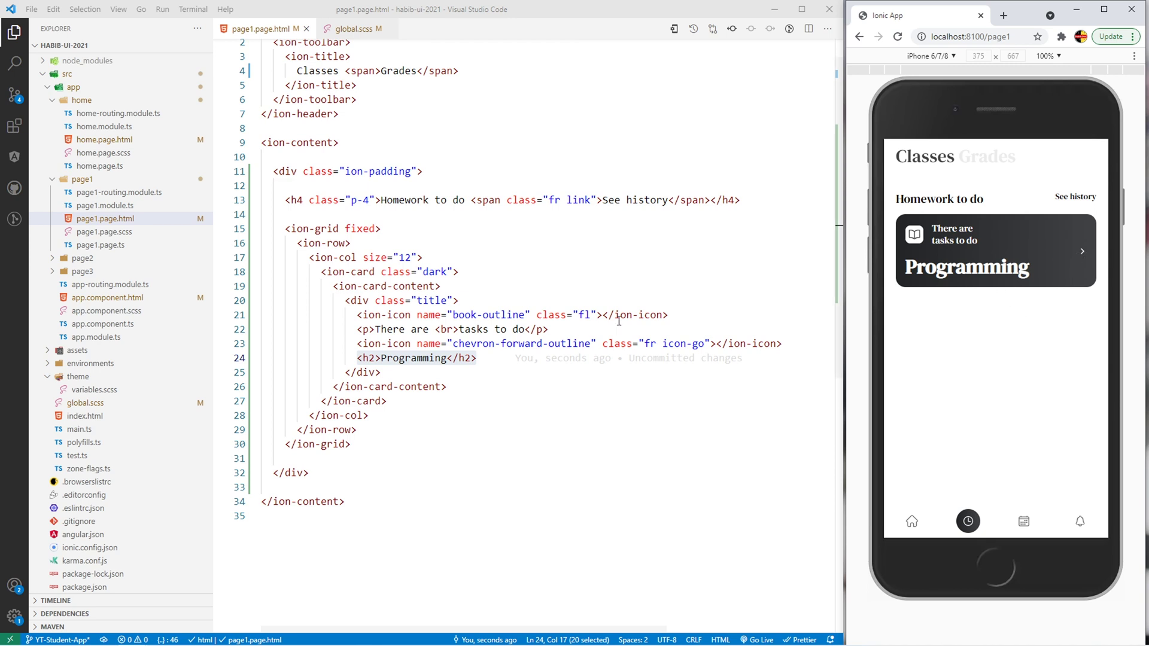
click(369, 416)
Step: Add a second card column for Mathematics below Programming and save
key(Return)
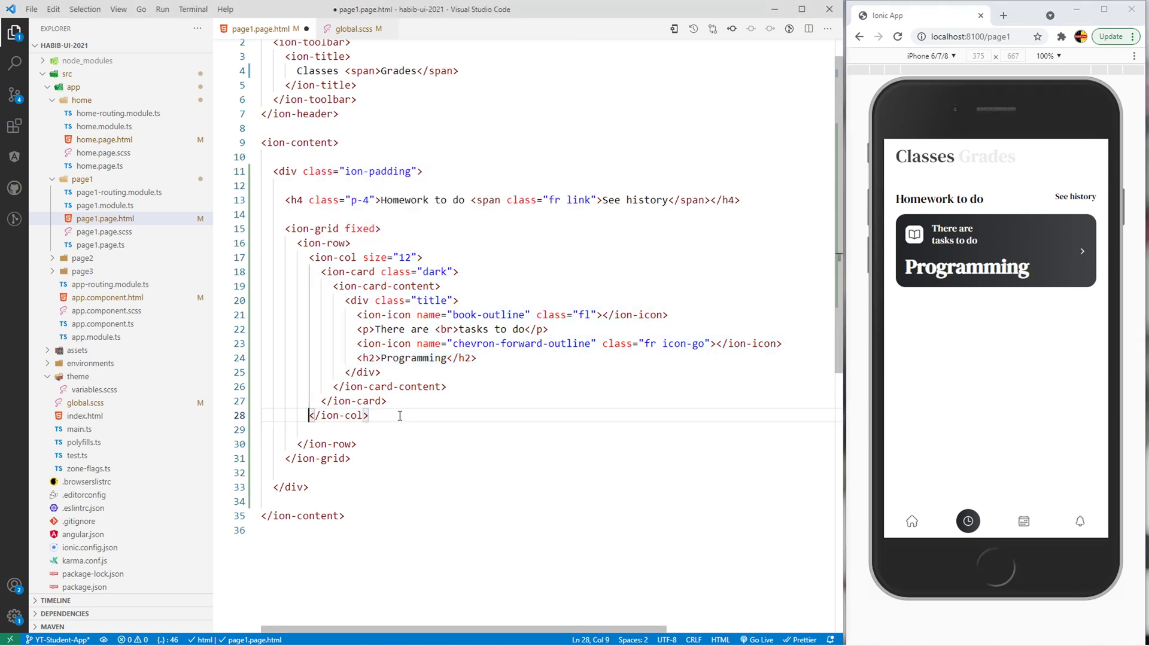
text(<ion-col size="12">           <ion-card class="dark">             <ion-card-content>               <div class="title">                 <ion-icon name="book-outline" class="fl"></ion-icon>                 <p>There are <br>tasks to do</p>                 <ion-icon name="chevron-forward-outline" class="fr icon-go"></ion-icon>                 <h2>Mathematics</h2>               </div>             </ion-card-content>           </ion-card>         </ion-col>)
key(ctrl+s)
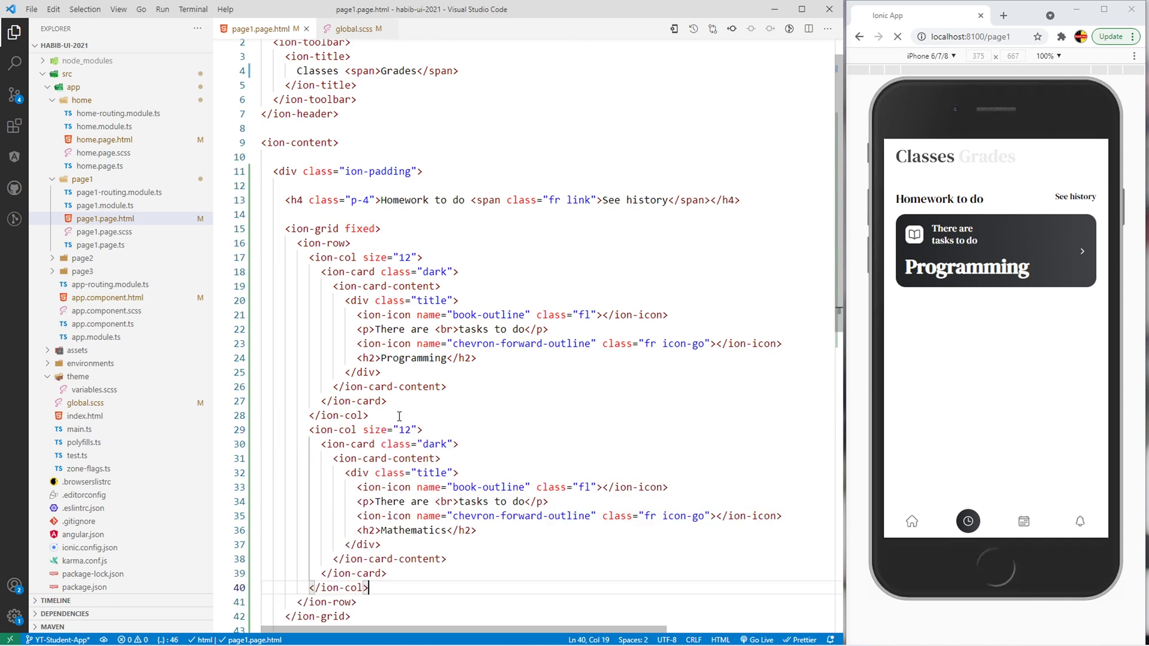
scroll(399, 415, down, 2)
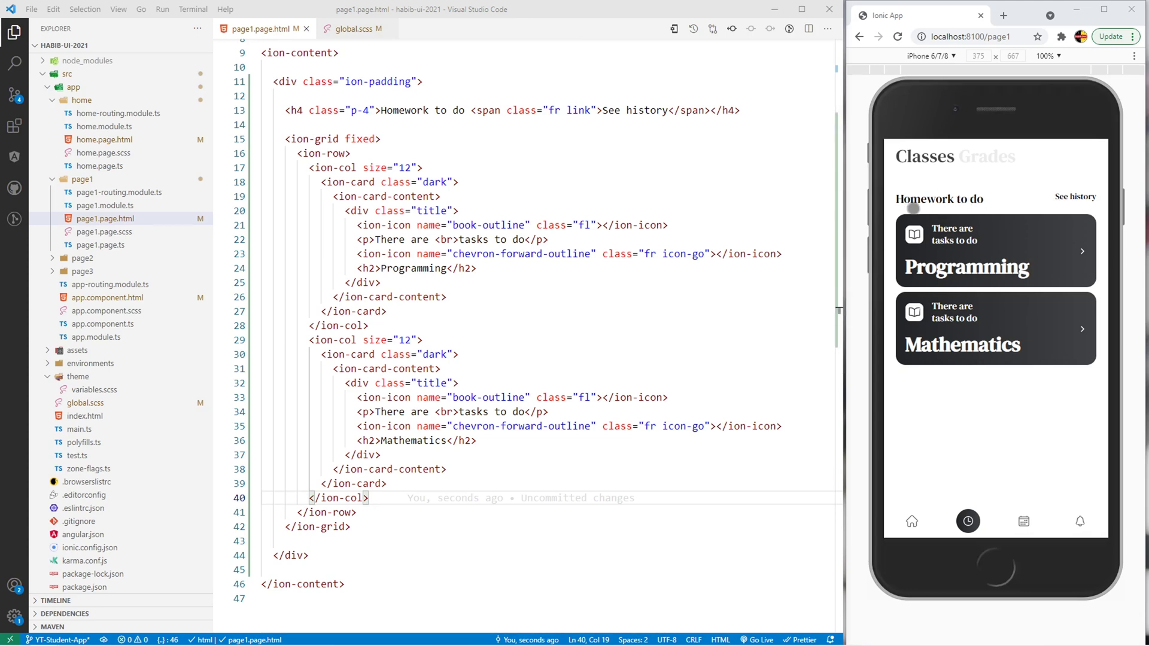
scroll(368, 443, down, 3)
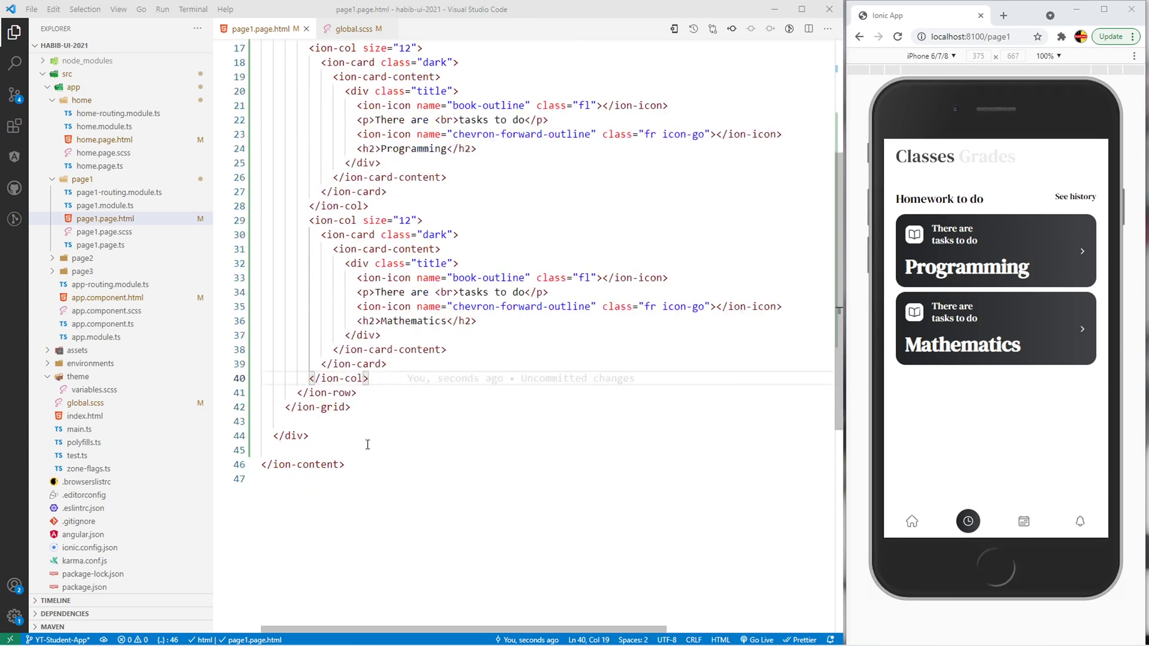
Step: Add the 'All' heading with 'Sort by' below the homework grid and save
click(350, 407)
key(ctrl+v)
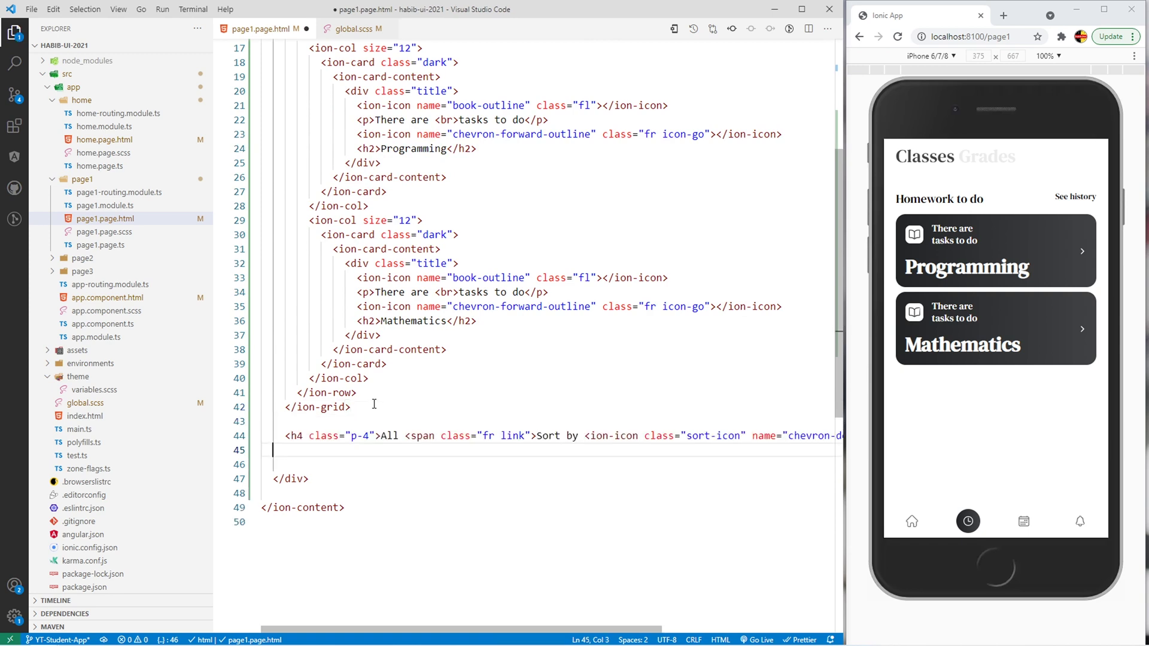
key(Return)
key(ctrl+s)
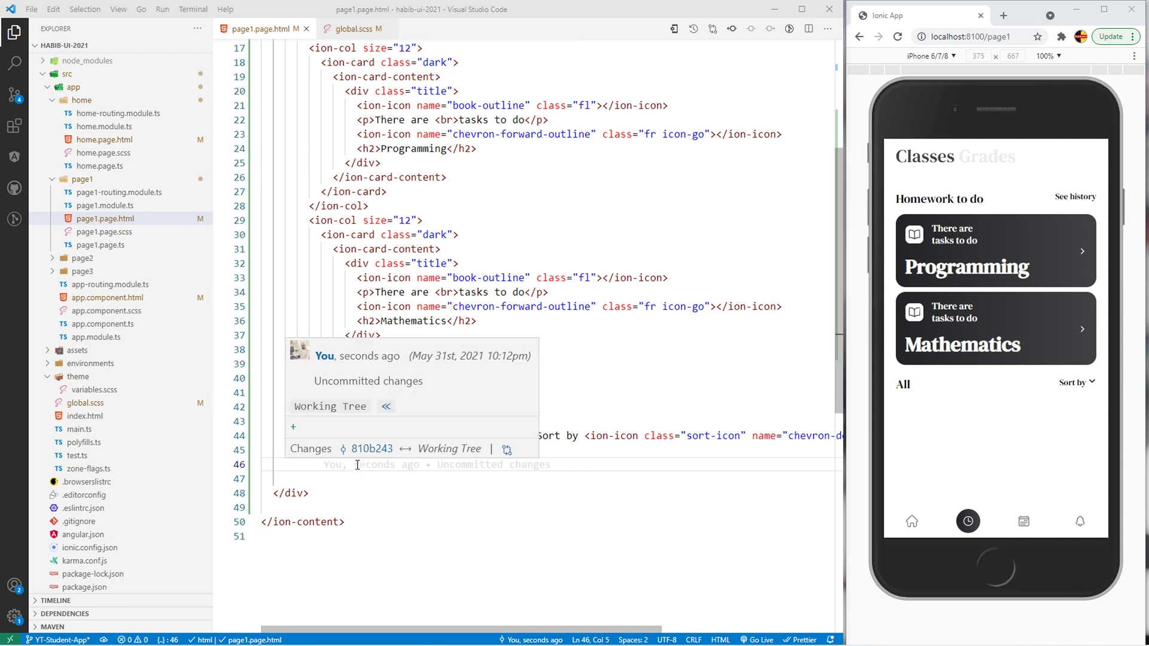
text(<ion-searchbar></ion-searchbar>)
Step: Save the new ion-searchbar and leave blank lines below it
key(ctrl+s)
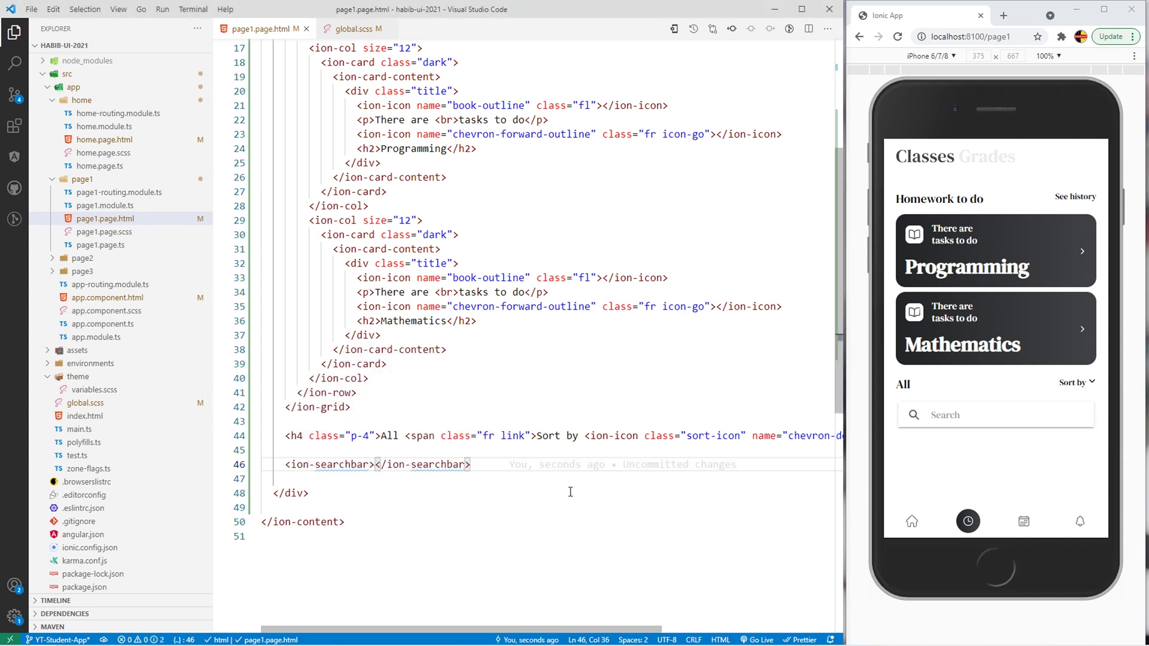
key(Return)
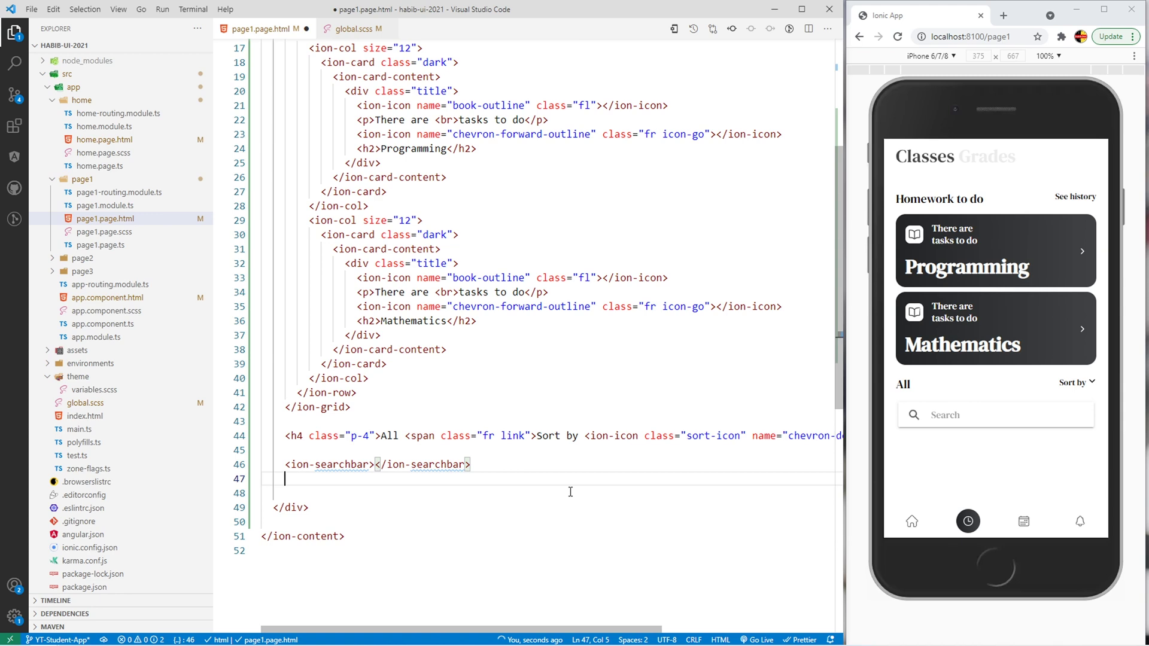
key(Return)
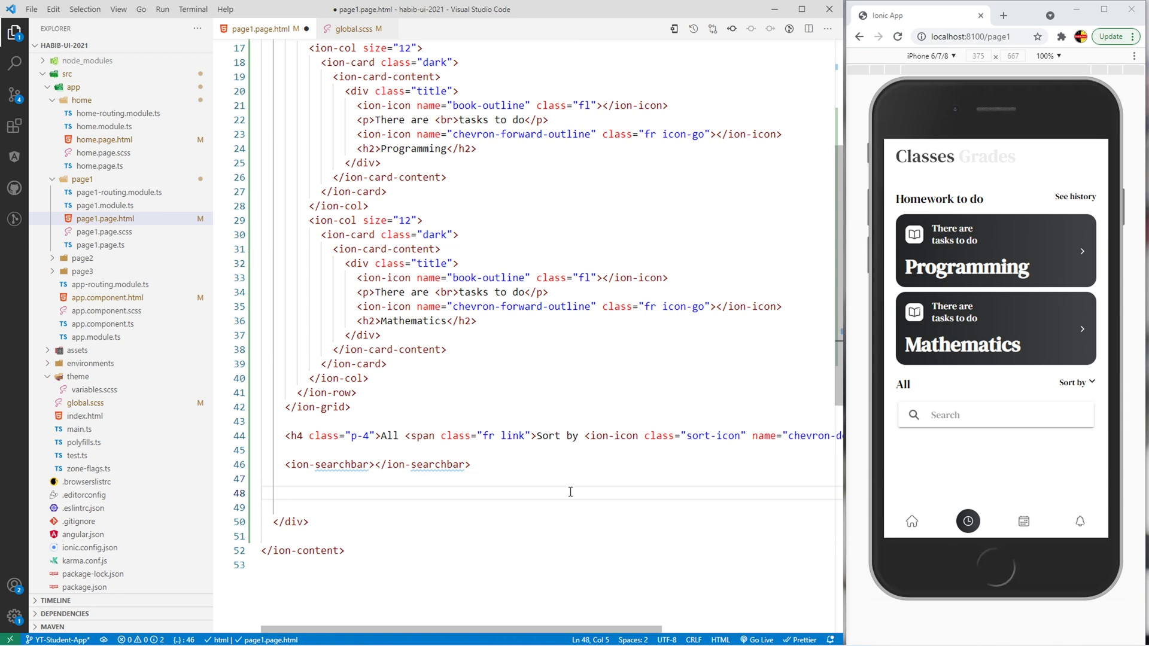
text(i-grid)
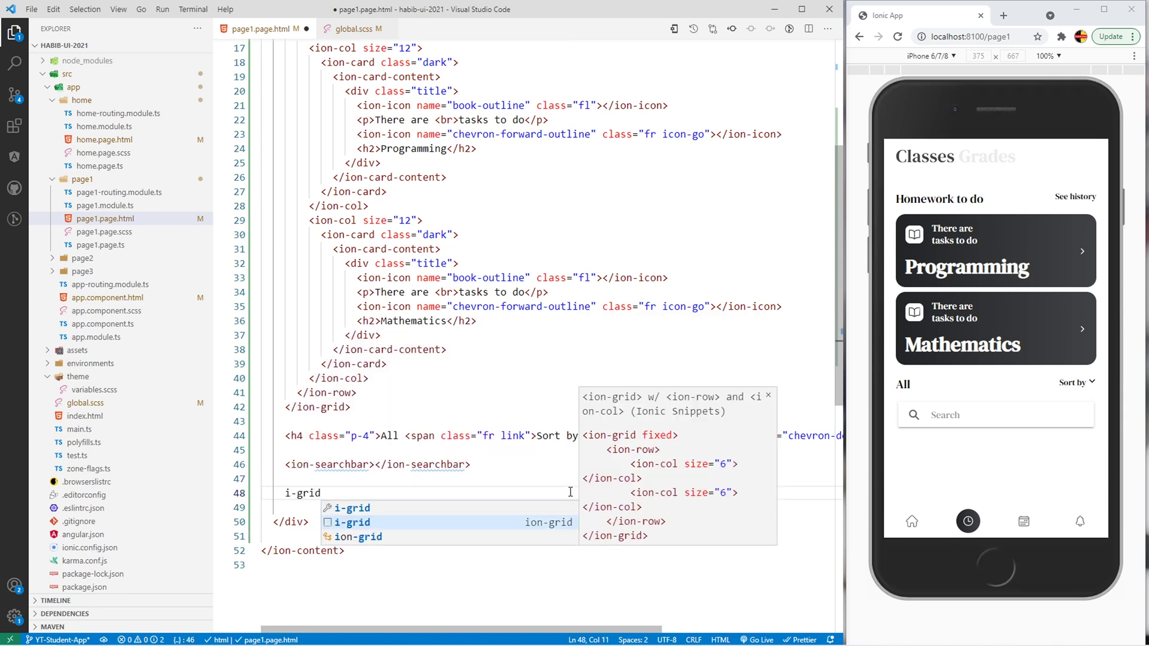
Step: Insert a fixed ion-grid below the search bar with only a size-12 column
key(Return)
key(Tab)
text(12)
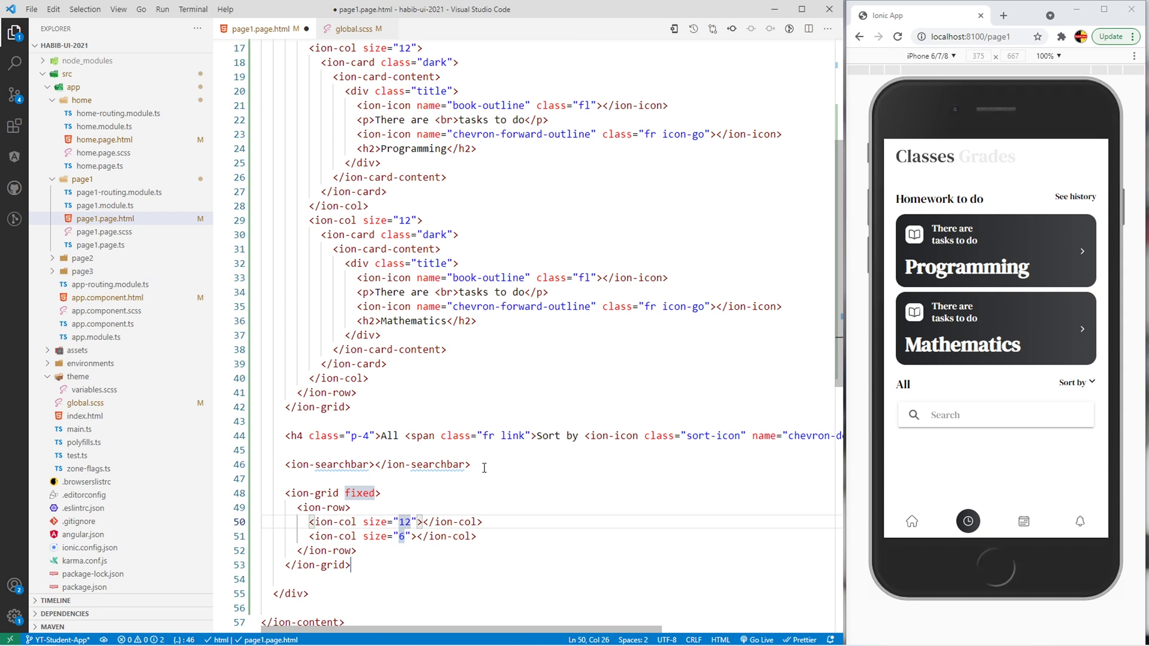
click(239, 535)
key(BackSpace)
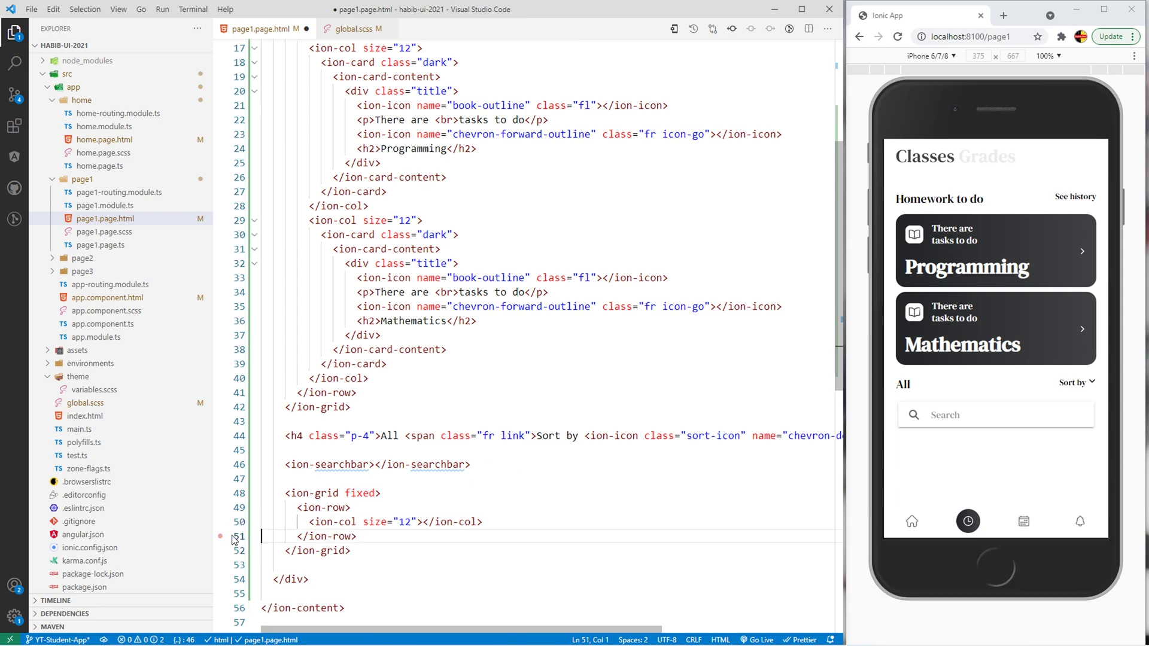
click(420, 521)
scroll(543, 343, down, 6)
key(Return)
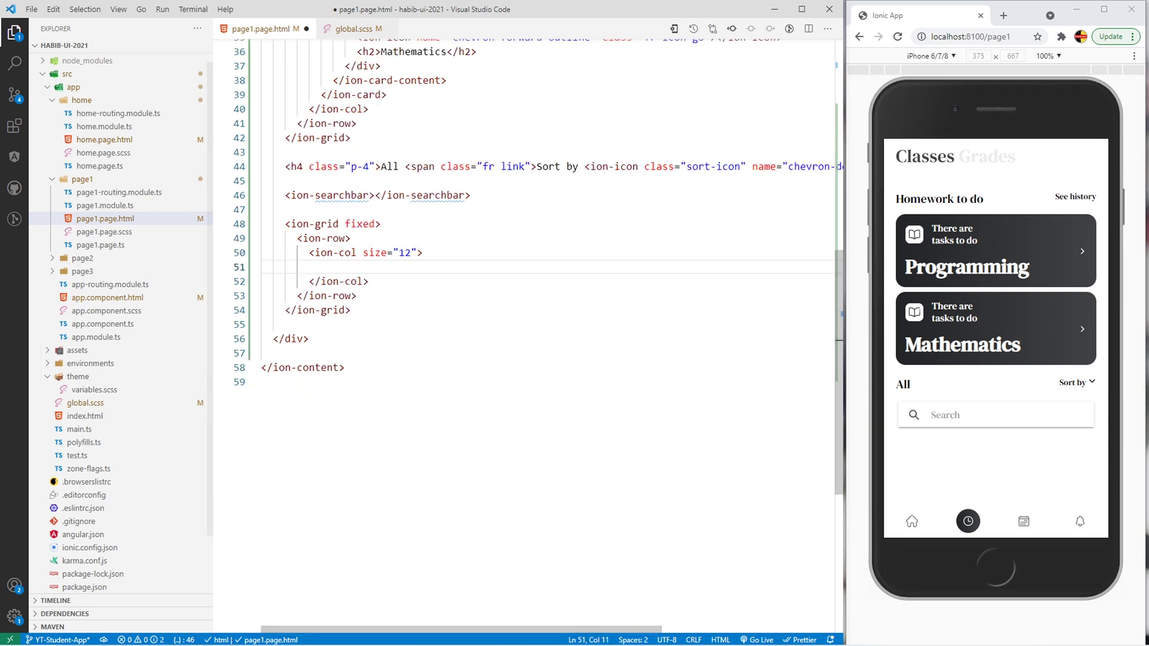
Step: Add the Mathematics grade card with a 10 ion-badge and save it
text(<ion-card class="medium">             <ion-card-content>               <div class="title">                 <ion-badge class="fl">                   10                 </ion-badge>                 <p>Average <br>grade</p>                 <ion-icon name="chevron-forward-outline" class="fr icon-go"></ion-icon>                 <h2>Mathematics</h2>               </div>             </ion-card-content>           </ion-card>)
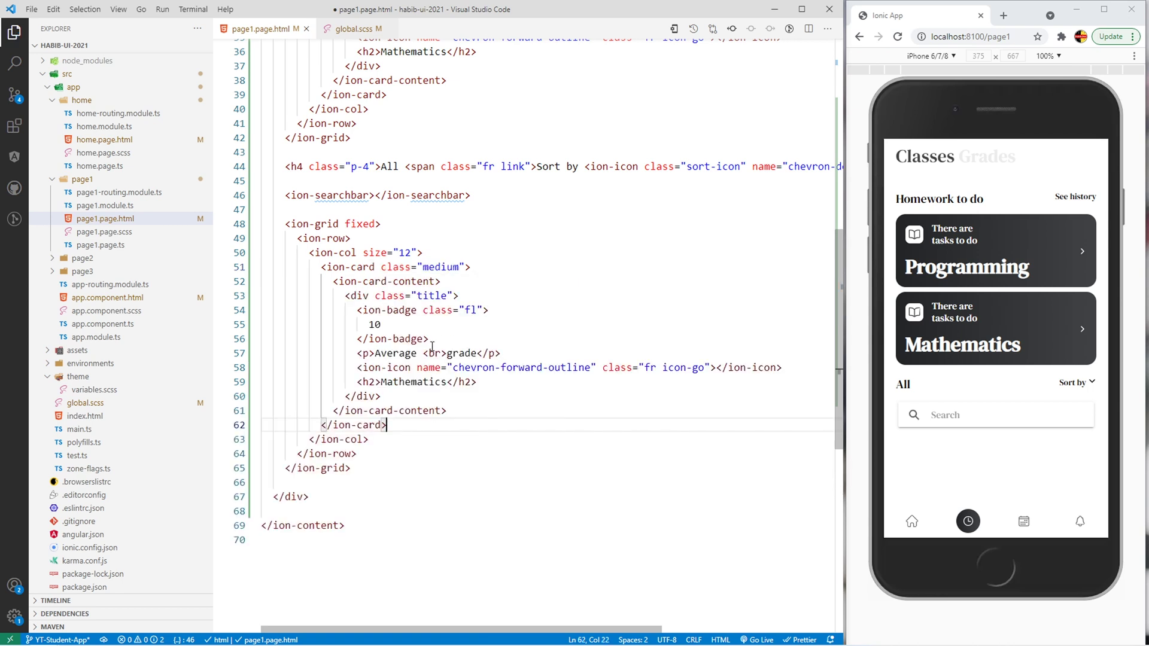
key(ctrl+s)
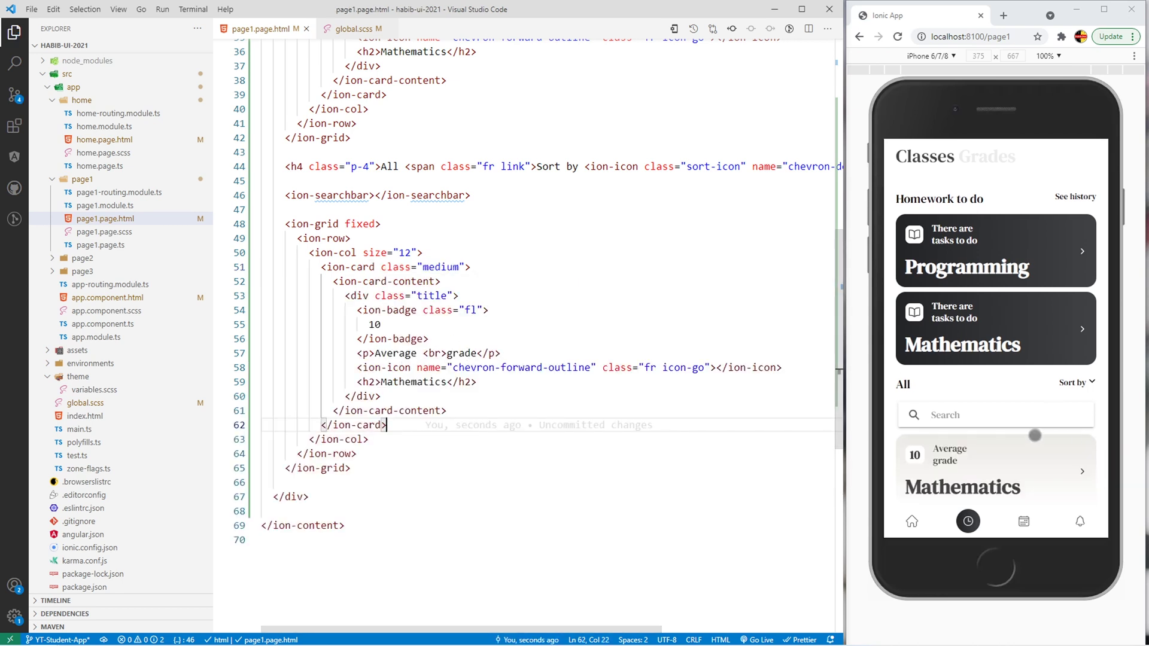
click(460, 295)
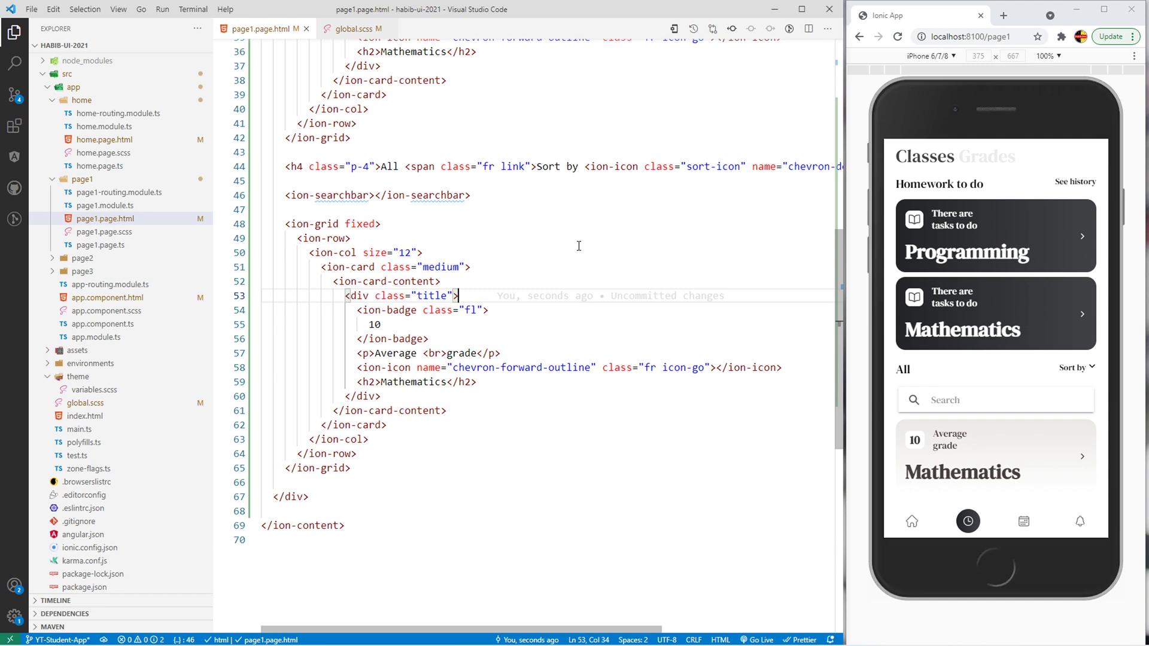
double_click(388, 309)
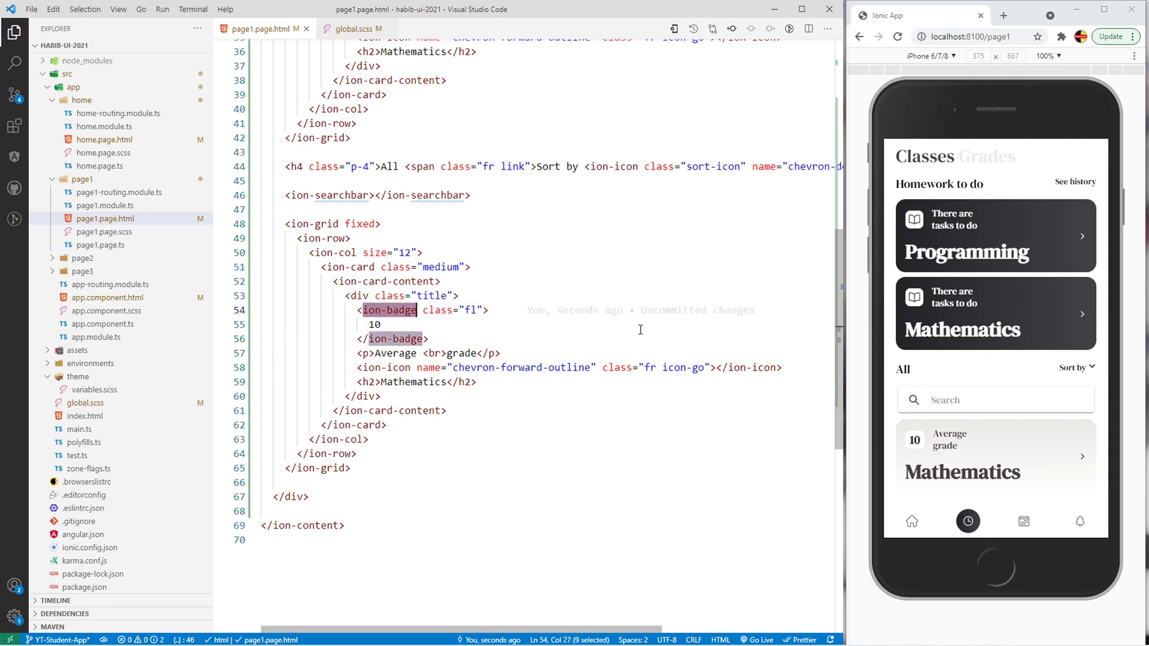
Step: Review global.scss's .title ion-icon and ion-badge rules, including the badge width
click(353, 29)
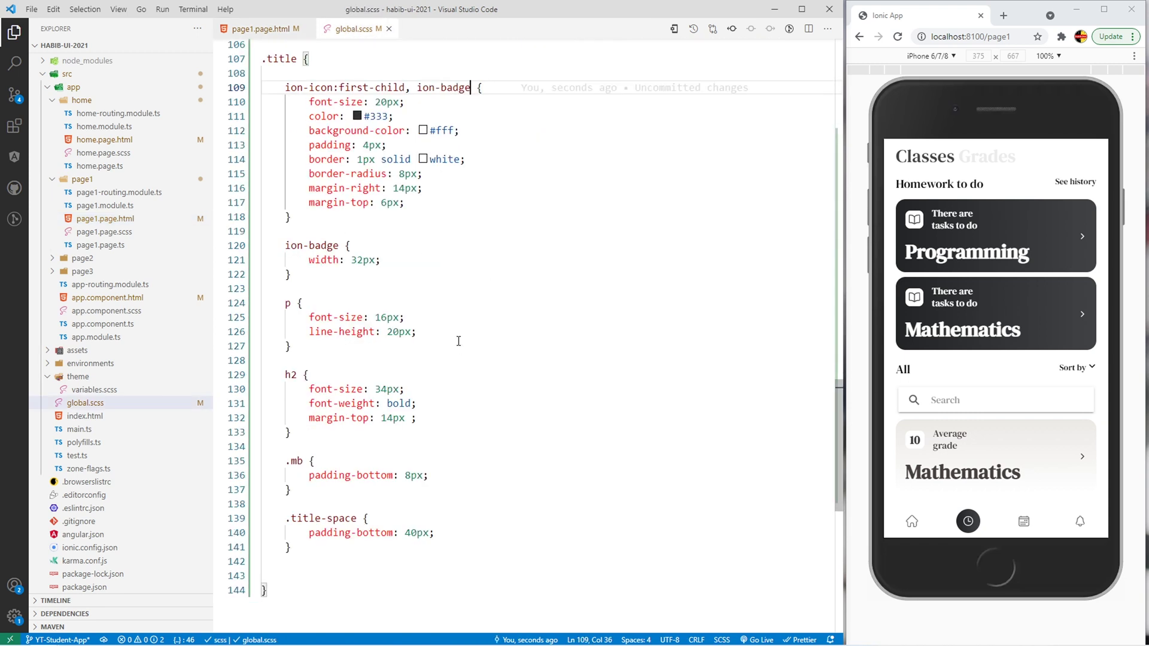
click(296, 244)
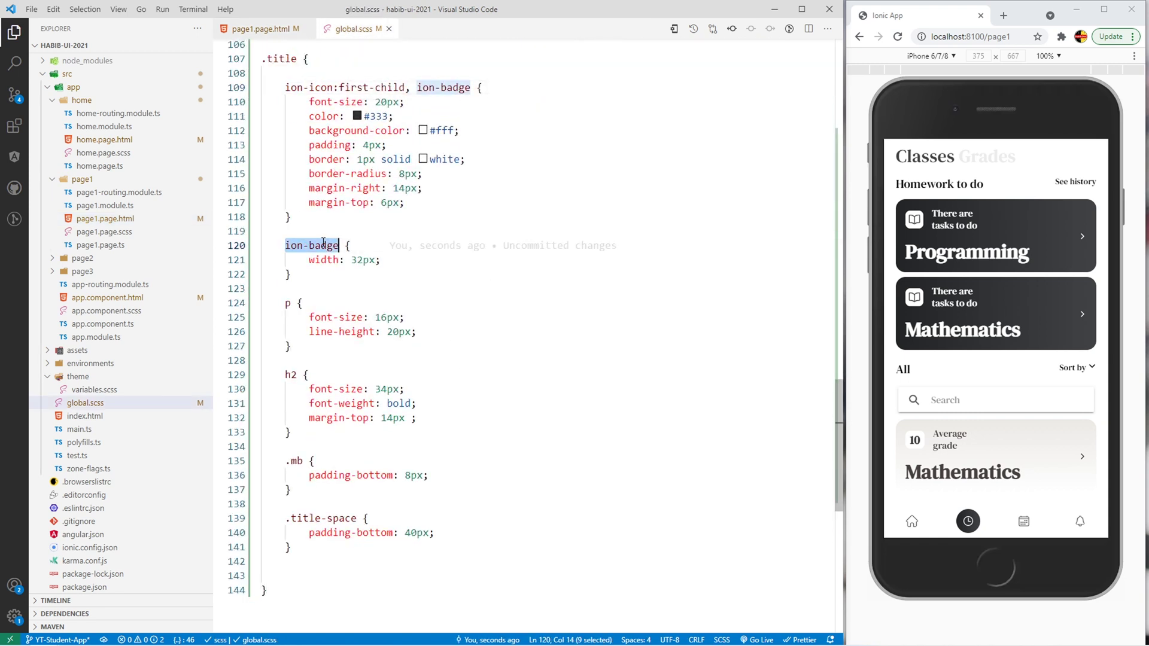
drag(308, 259, 389, 260)
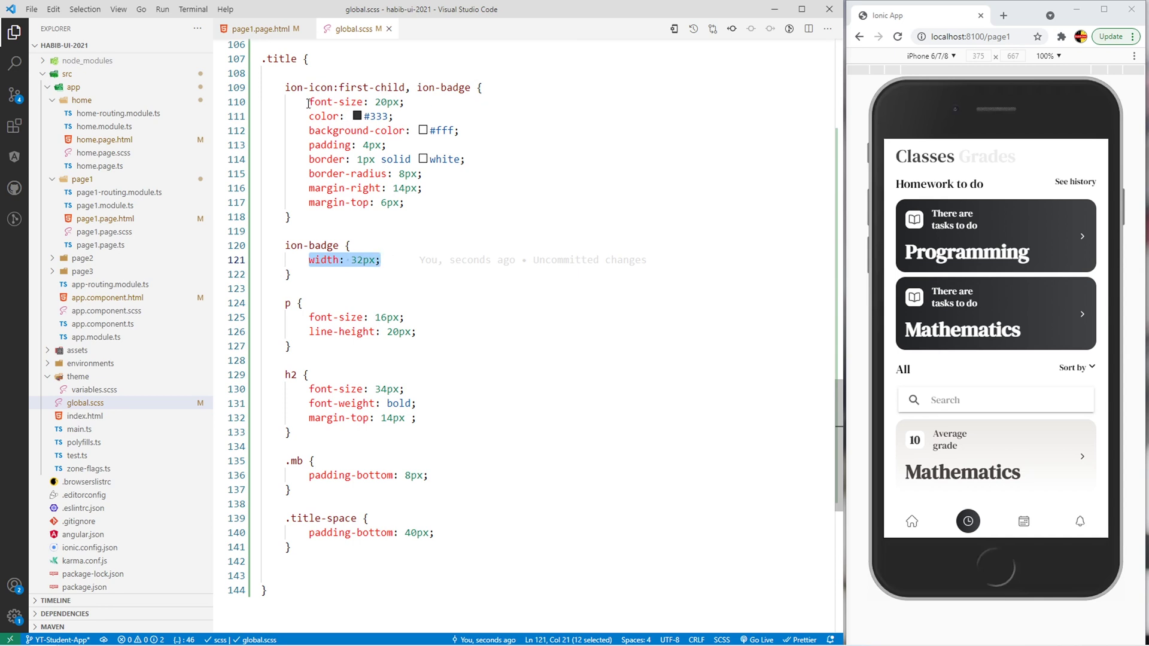
drag(308, 102, 407, 203)
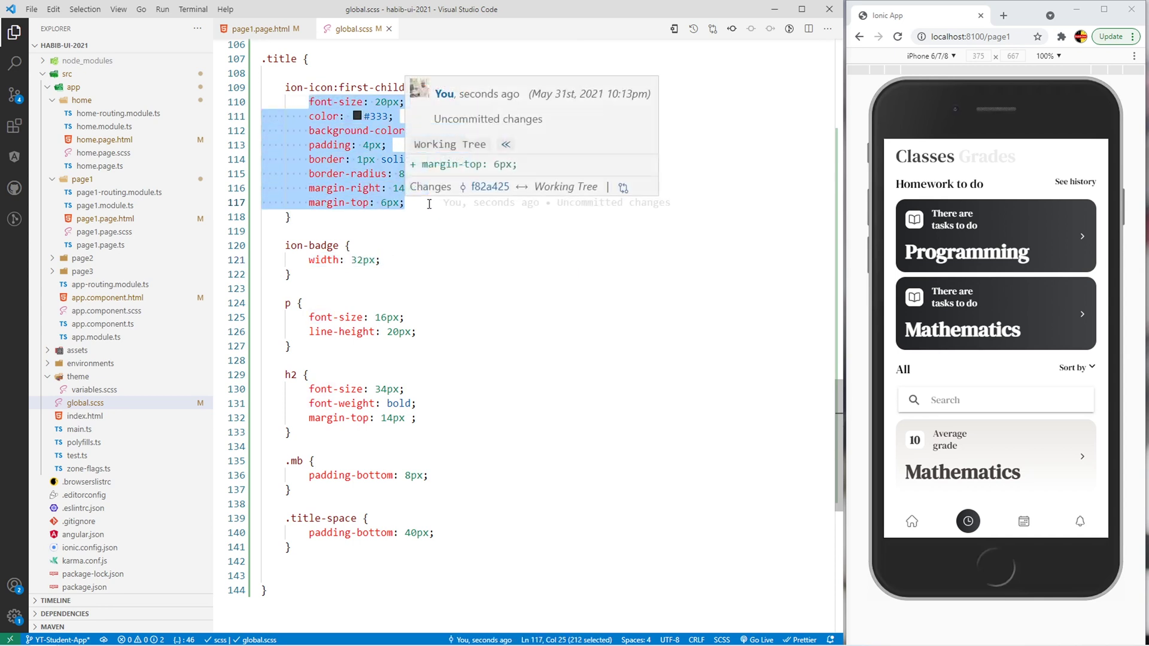
click(922, 440)
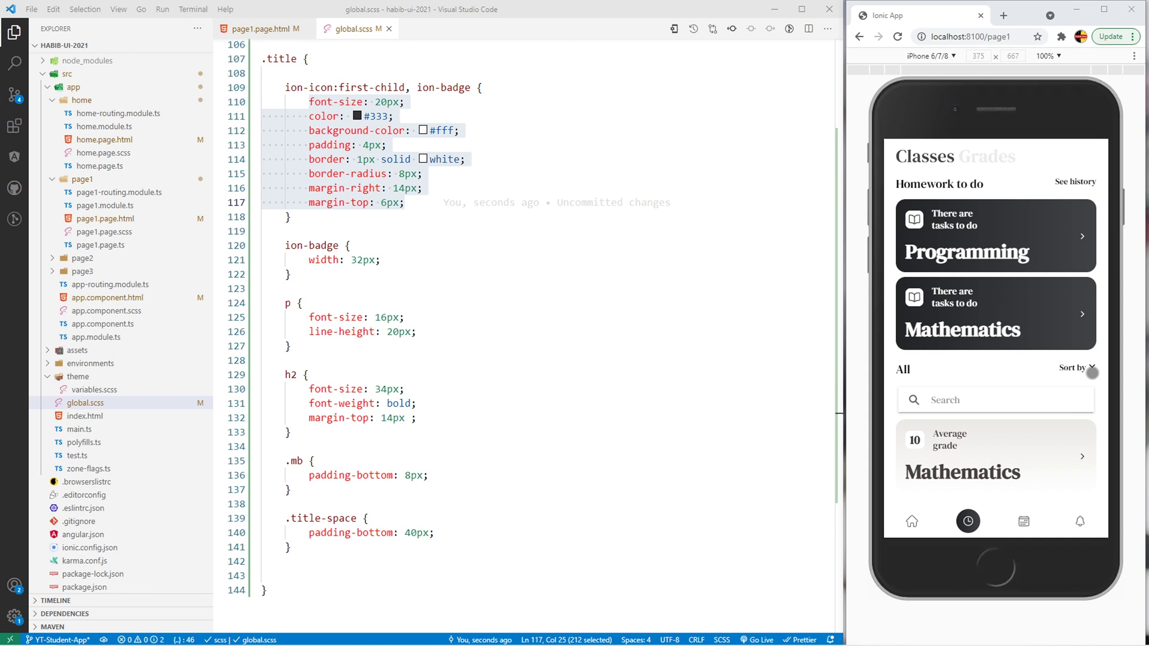
Step: Find the icon-go and sort-icon class names used in the Classes markup
click(274, 34)
drag(537, 256, 567, 256)
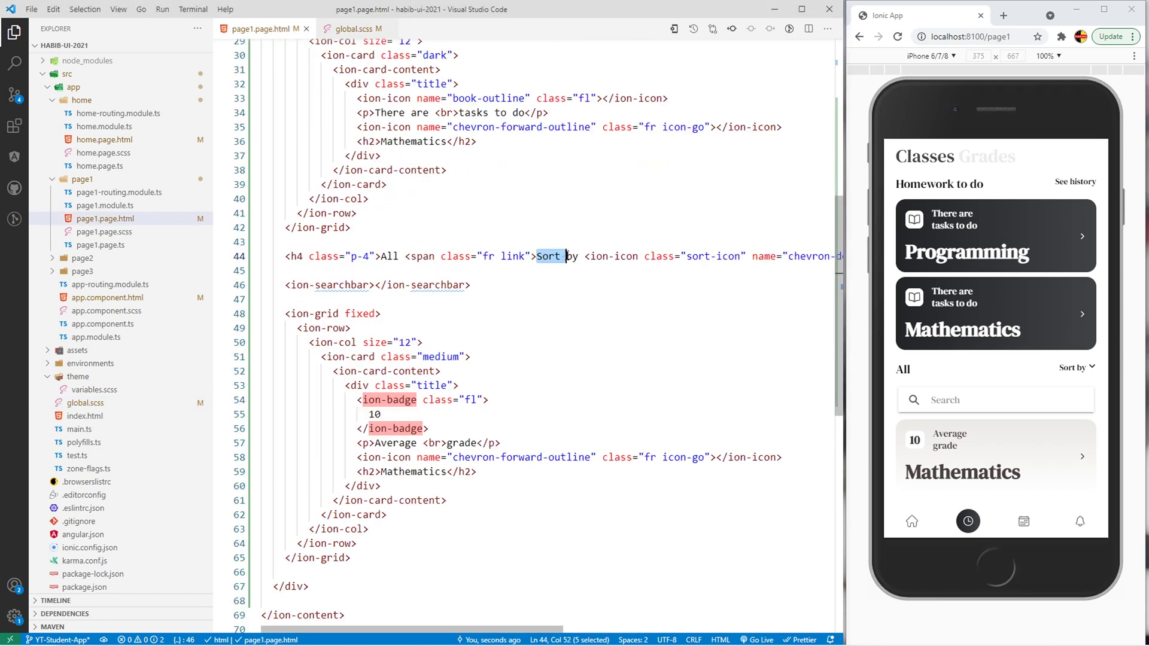
double_click(697, 256)
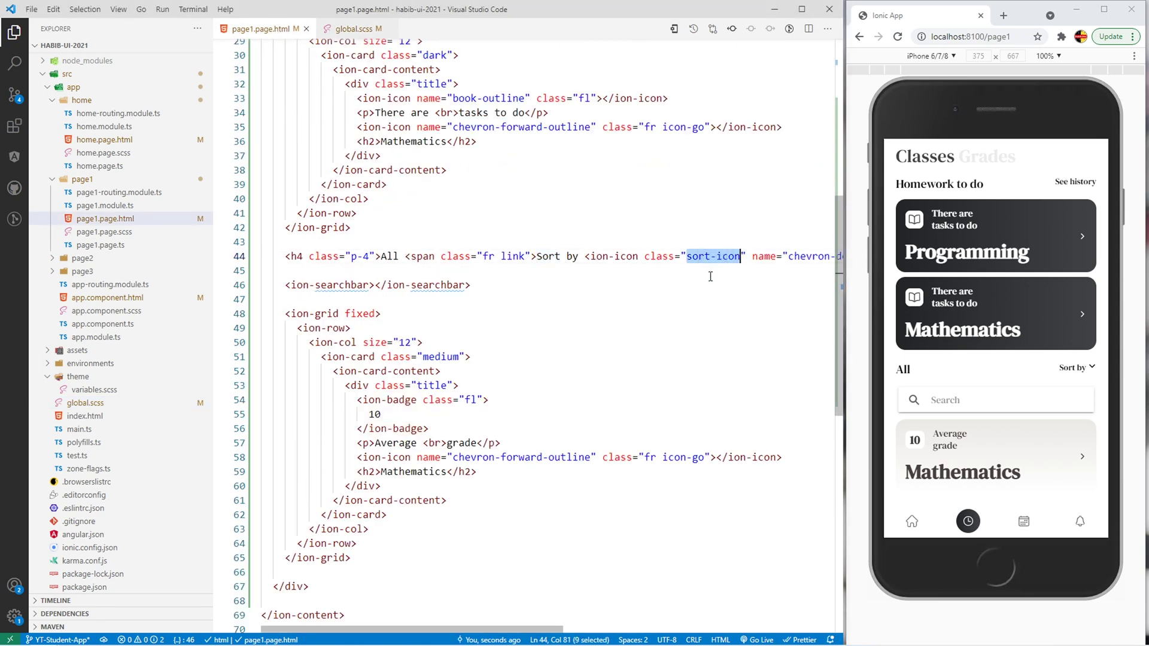
key(ctrl+Tab)
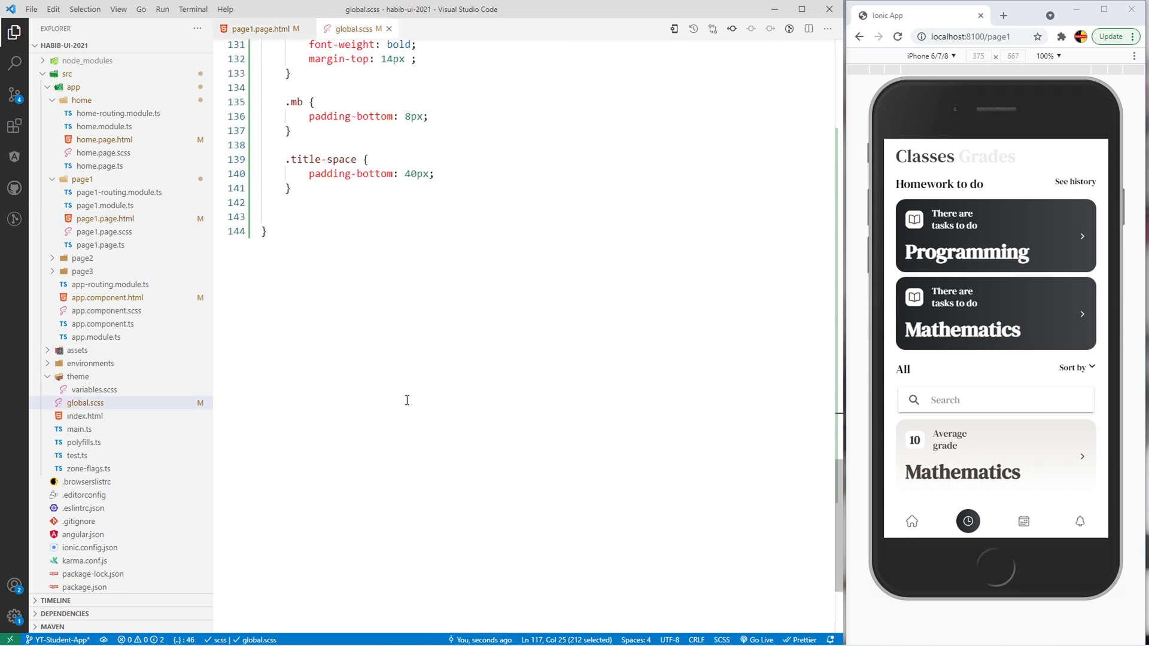
scroll(360, 224, up, 8)
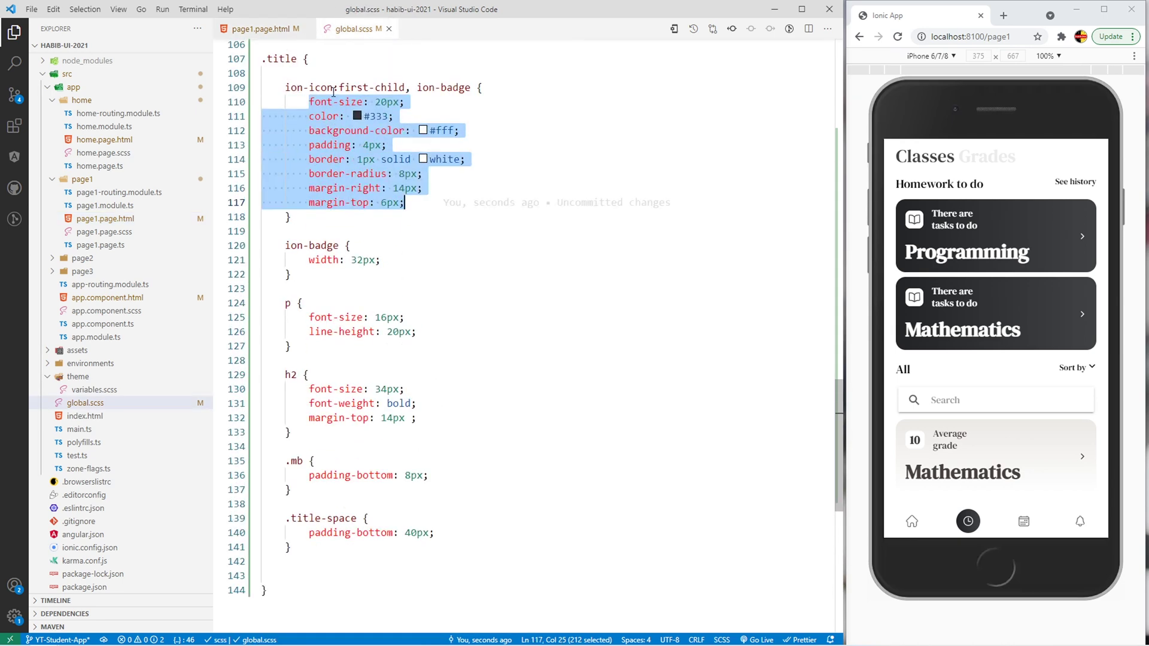
scroll(336, 270, down, 7)
Step: Append .icon-go and .sort-icon rules to the end of global.scss and save
click(337, 291)
key(Return)
key(Return)
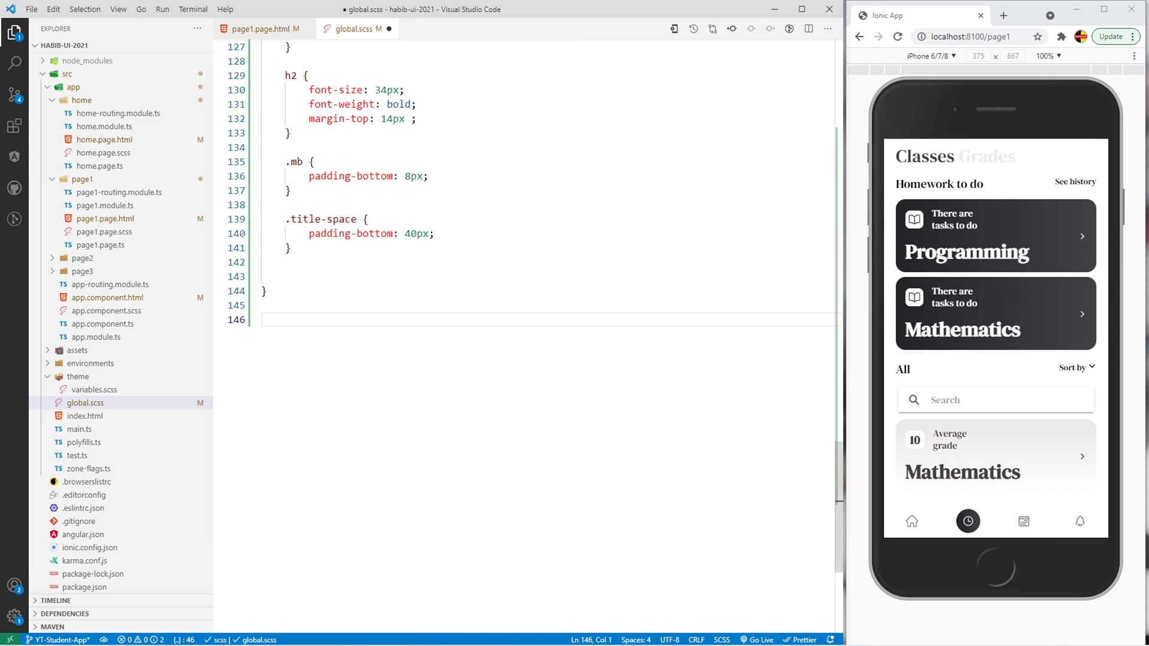
text(.icon-go {     font-size: 24px;     padding: 4px;     margin-right: 10px;     margin-top: 20px; }  .sort-icon {     font-size: 18px;     position: relative;     top: 4px; })
drag(268, 260, 310, 260)
mouse_move(286, 361)
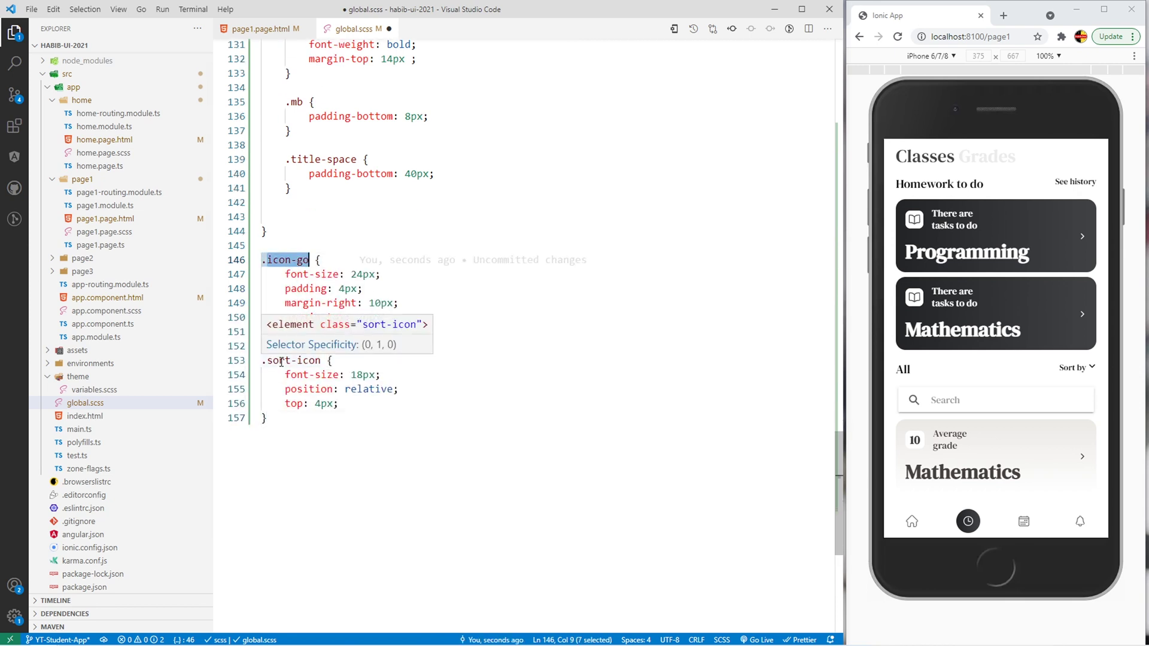
drag(267, 360, 321, 360)
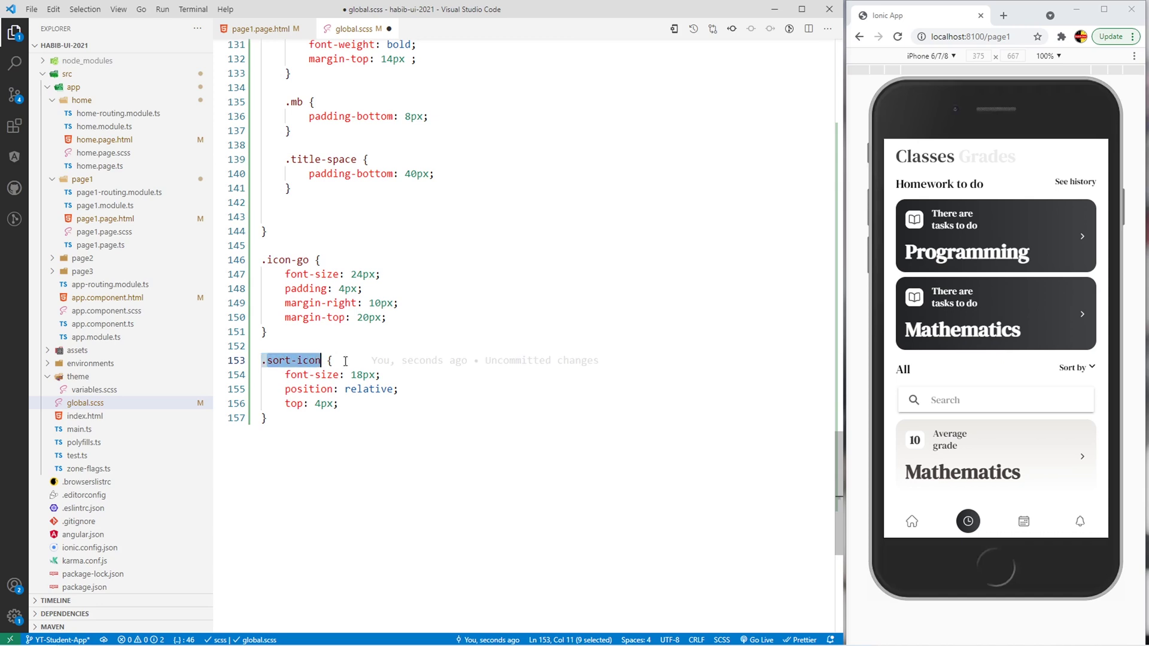
click(305, 345)
drag(285, 274, 386, 317)
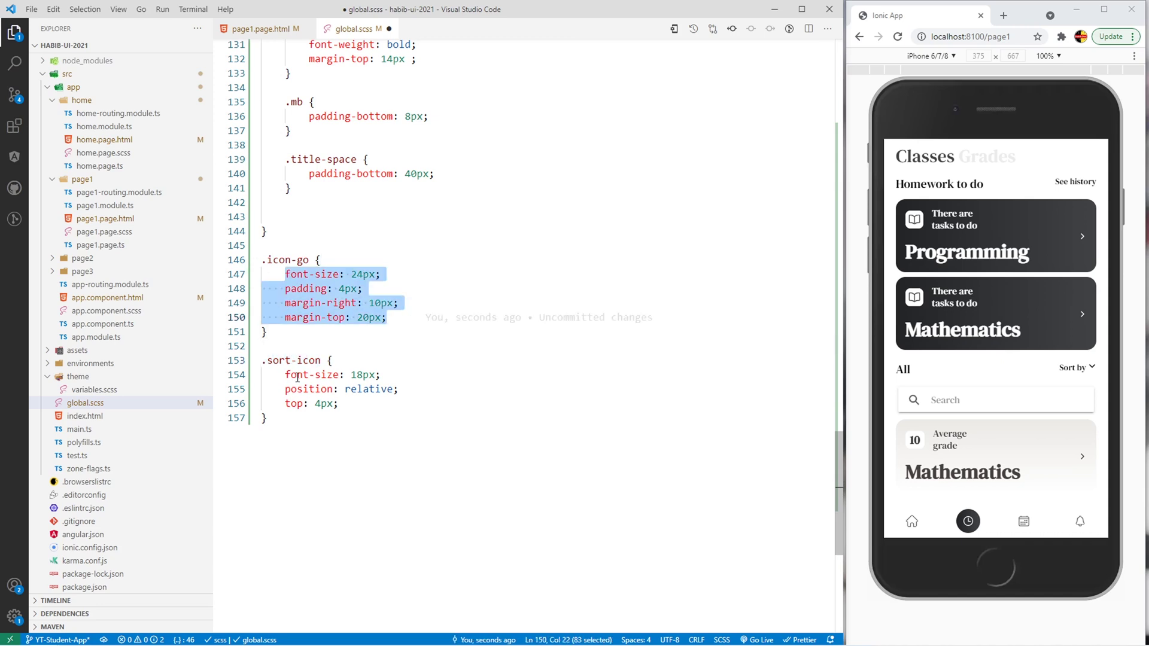
drag(288, 375, 338, 403)
key(ctrl+s)
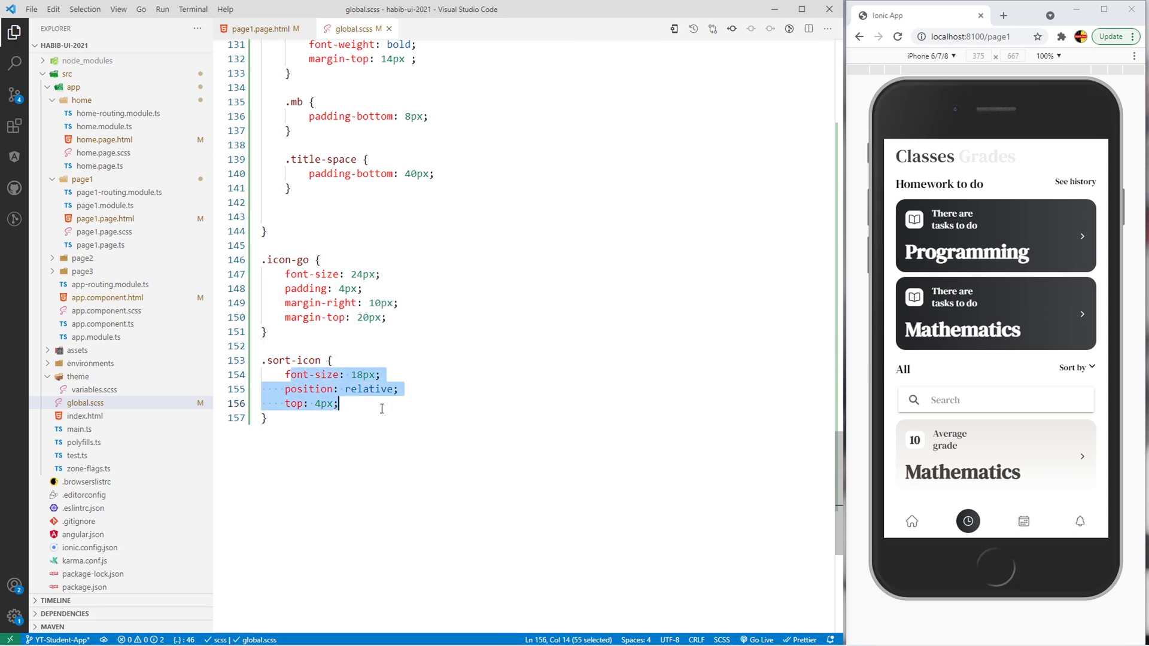
click(382, 418)
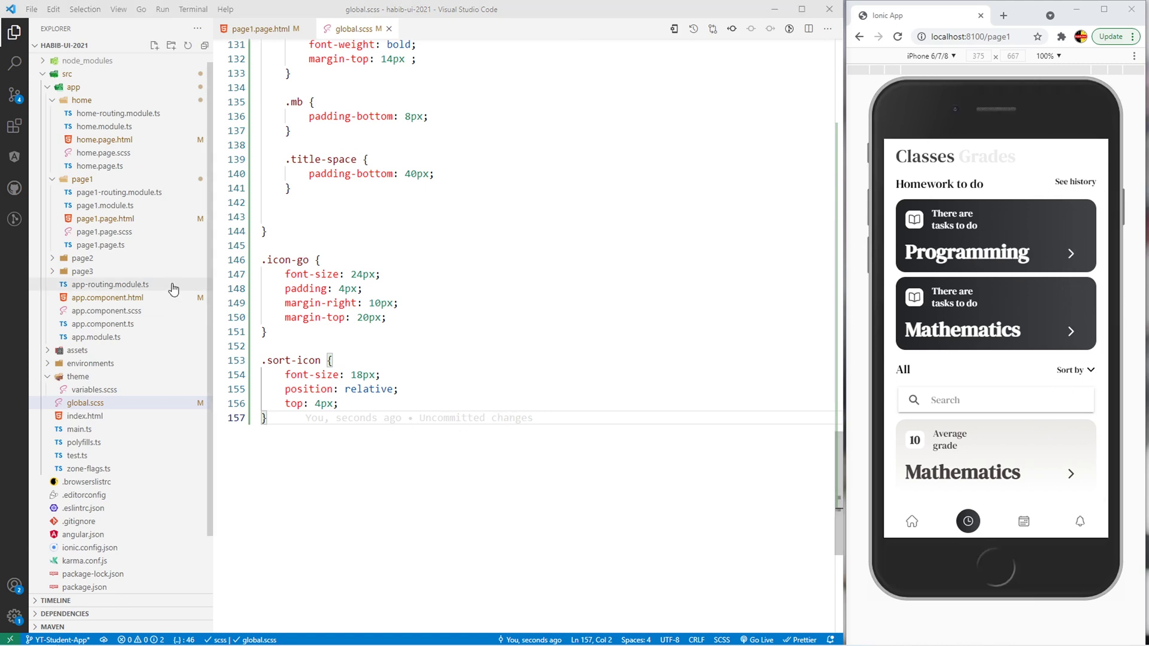
Step: Style ion-searchbar in page1.page.scss: no box-shadow, #EDEDED background, 14px radius; save
click(104, 232)
click(368, 217)
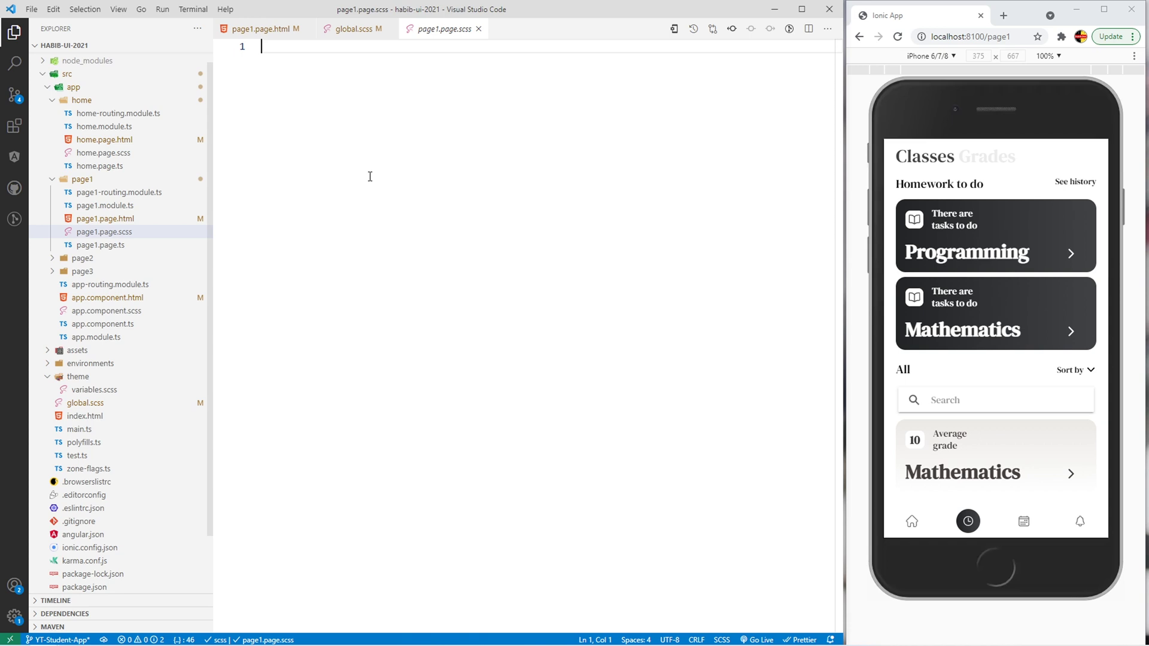
text(ion-searchbar {     --box-shadow: none;     --background: #EDEDED;     --border-radius: 14px; })
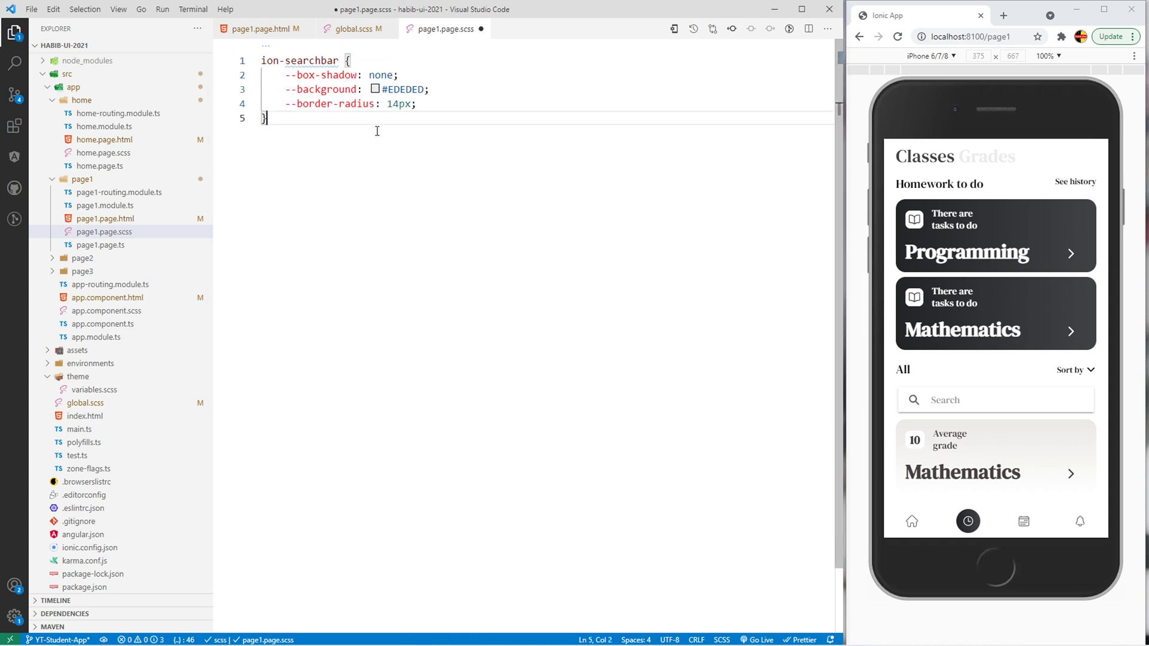
drag(400, 76, 273, 75)
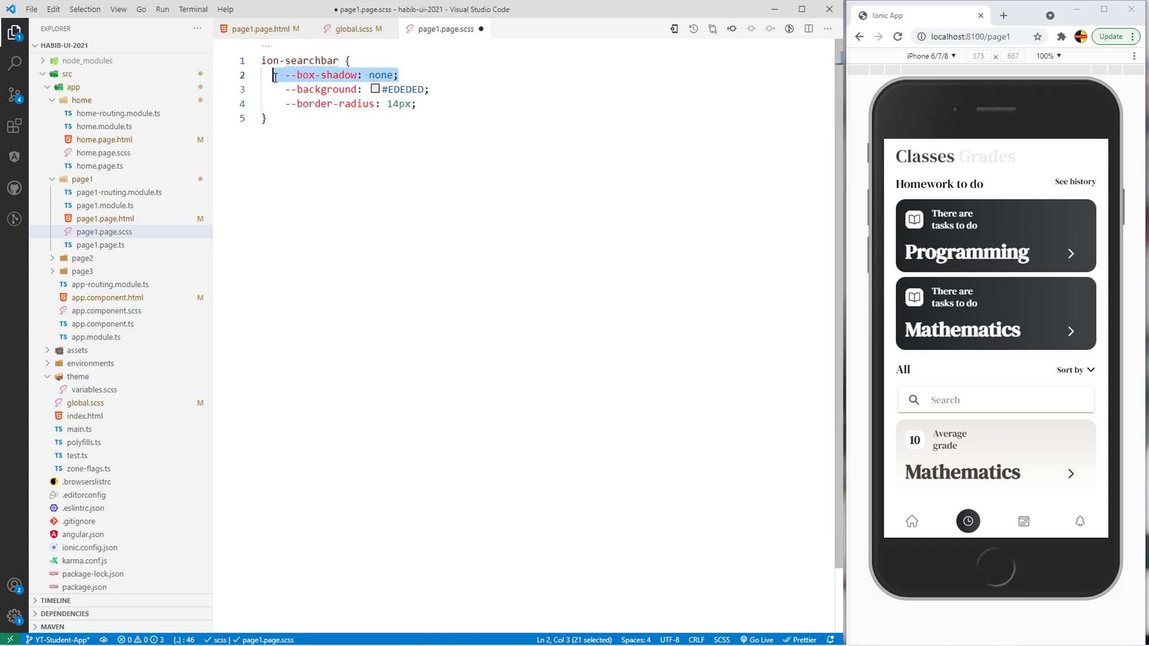
drag(431, 89, 285, 89)
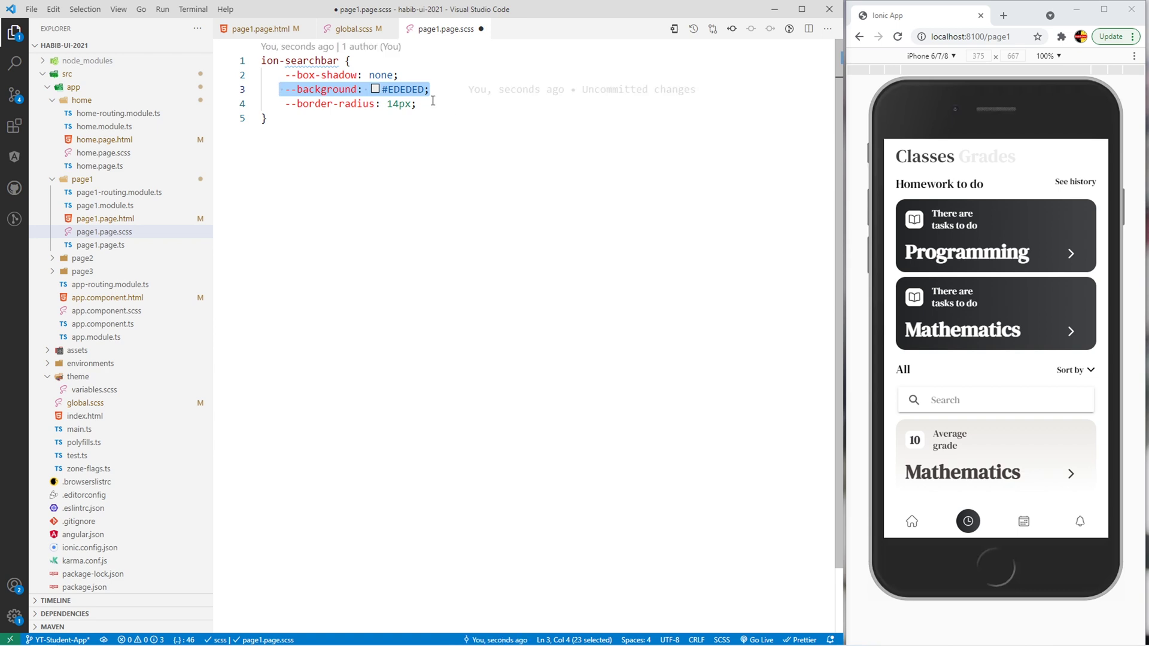
drag(418, 103, 261, 103)
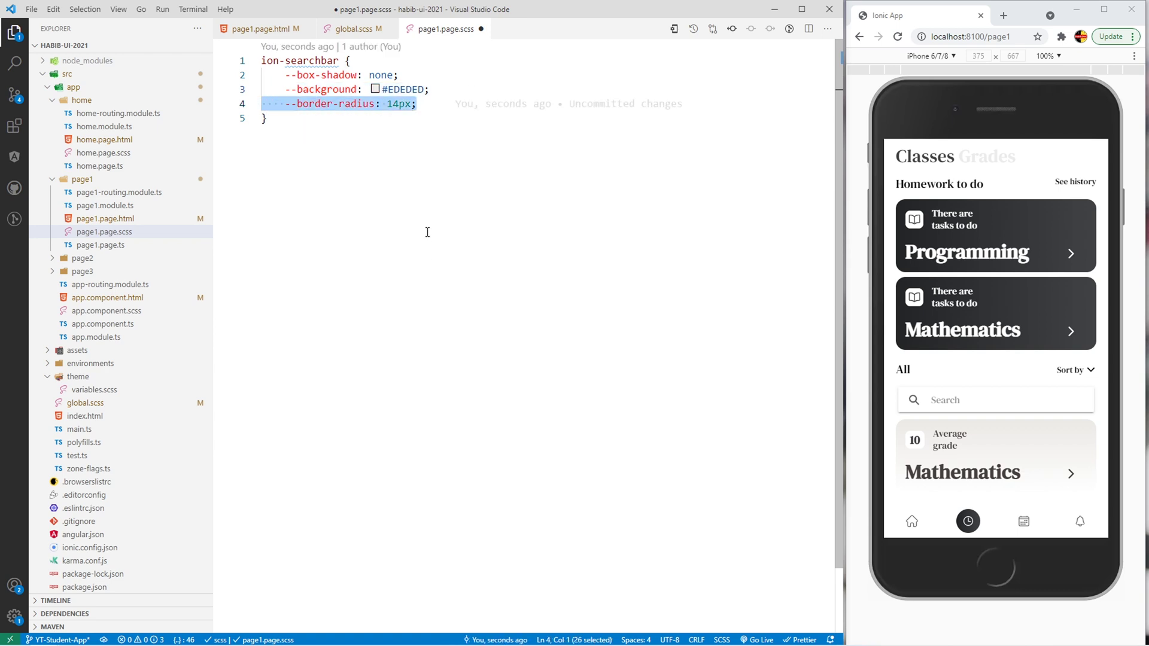
key(ctrl+s)
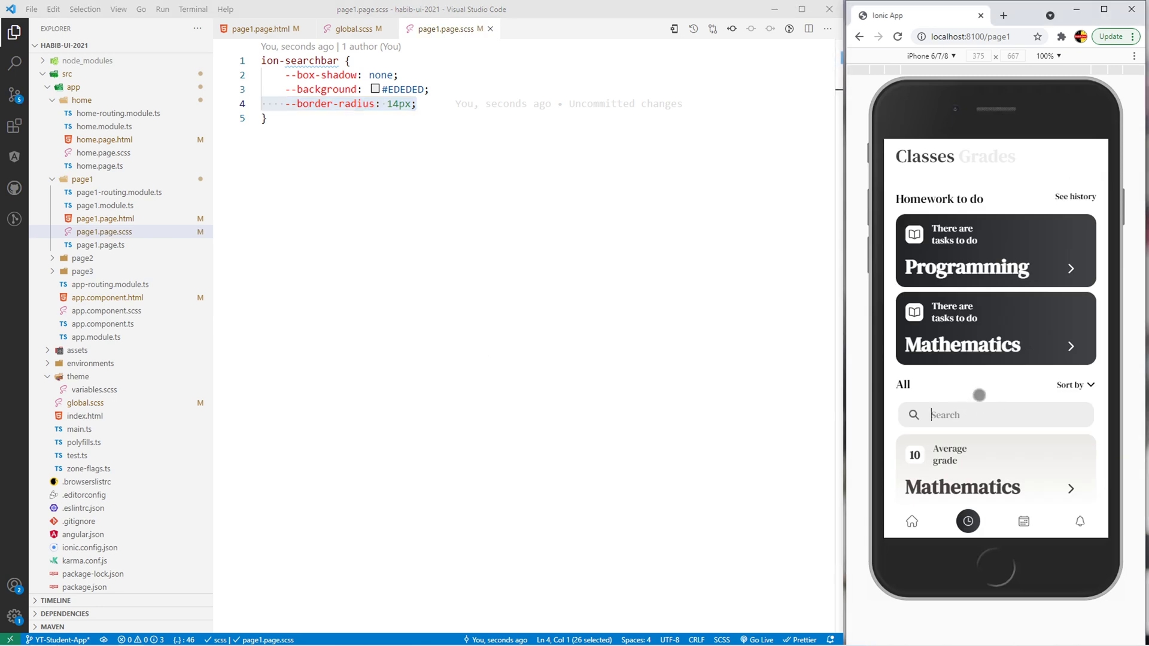
Step: Try entering and clearing text in the preview's search field
click(1005, 413)
text(Hello)
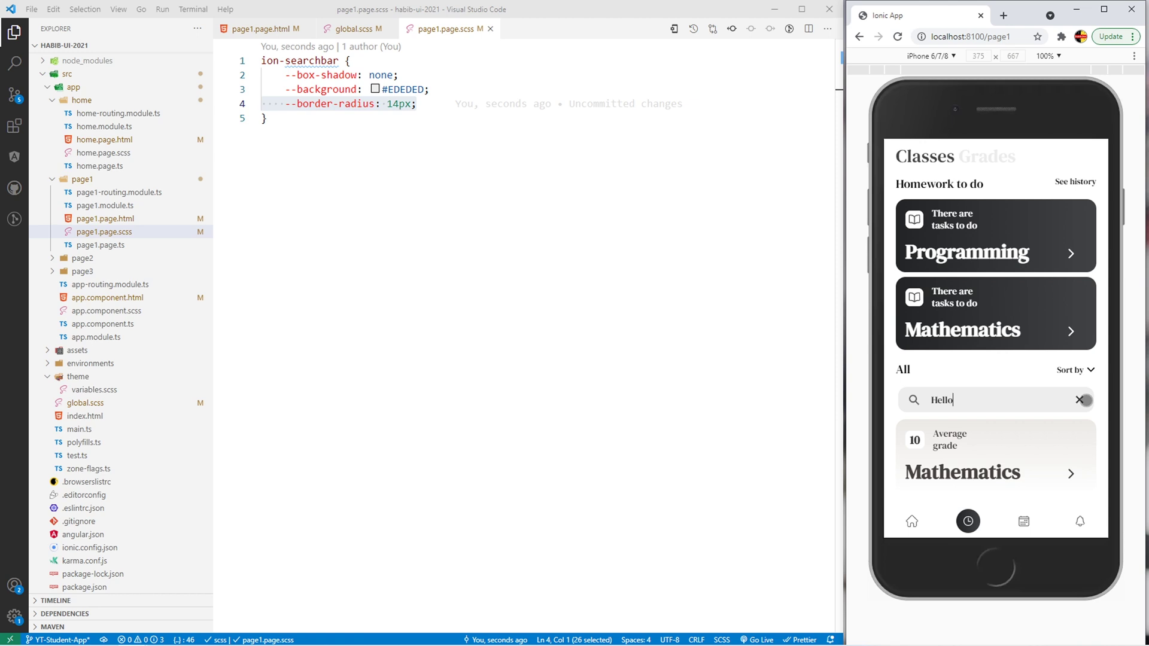
click(1078, 400)
click(1025, 522)
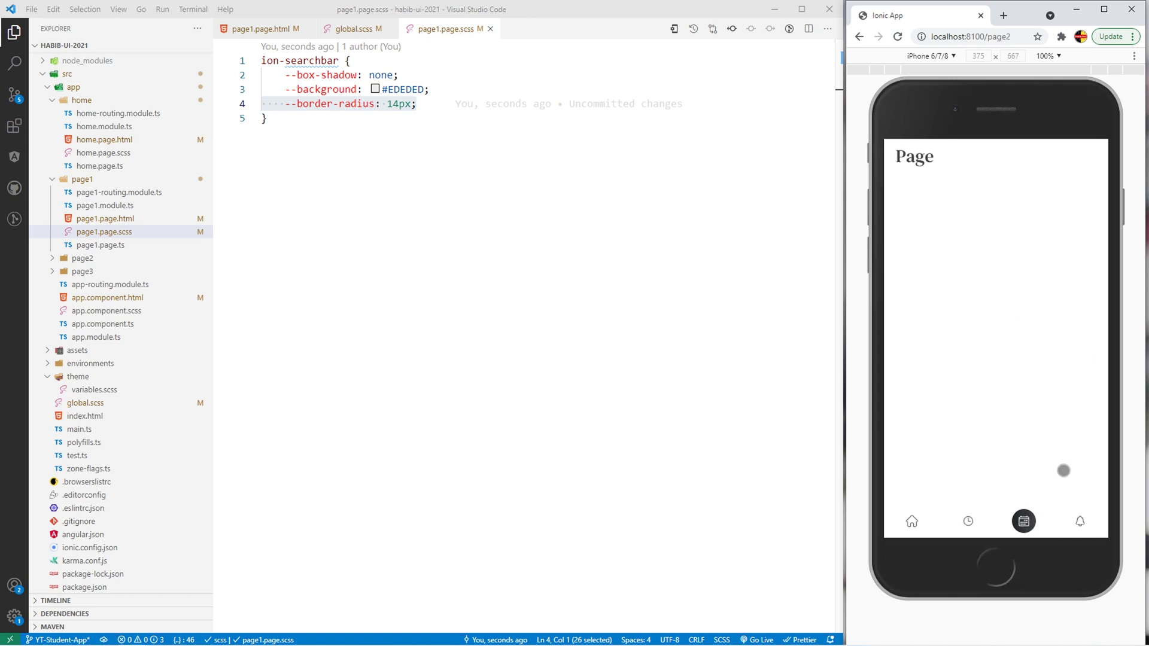
Step: Retitle page3.page.html to 'Profile Badges' and save it
click(1079, 521)
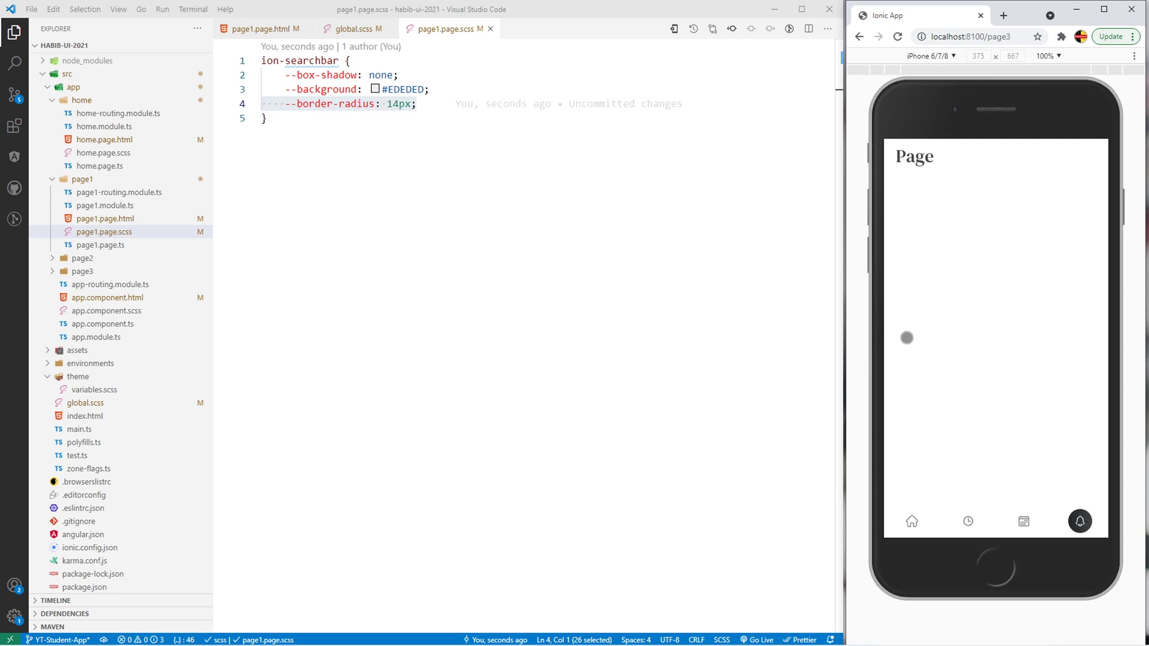
click(82, 271)
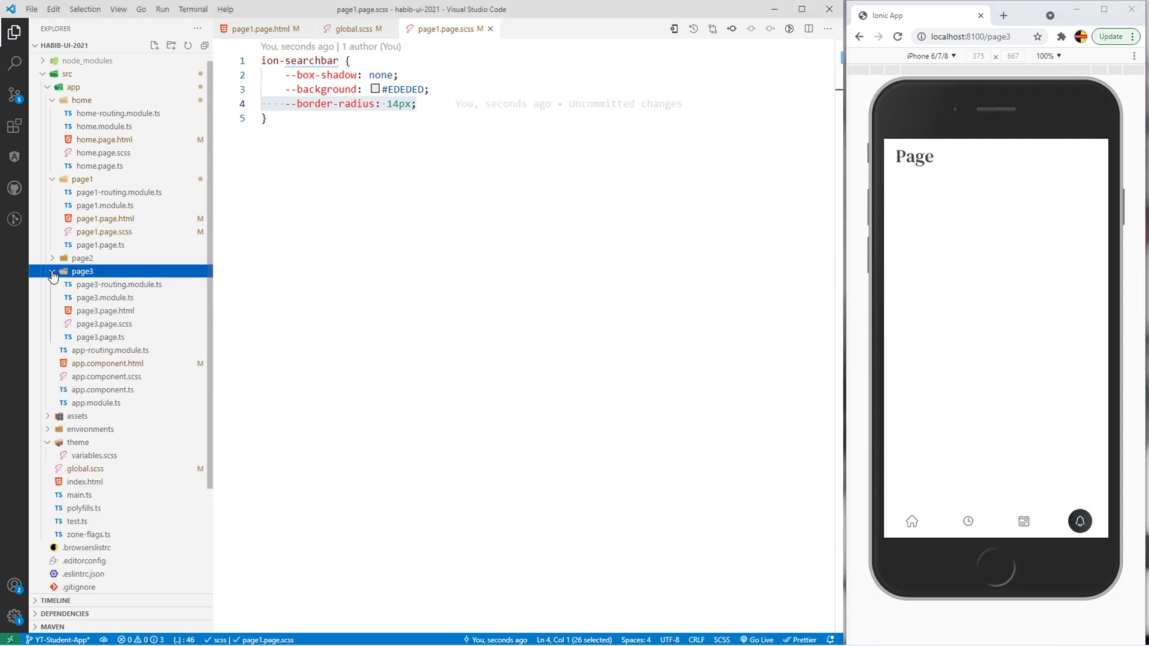
click(105, 311)
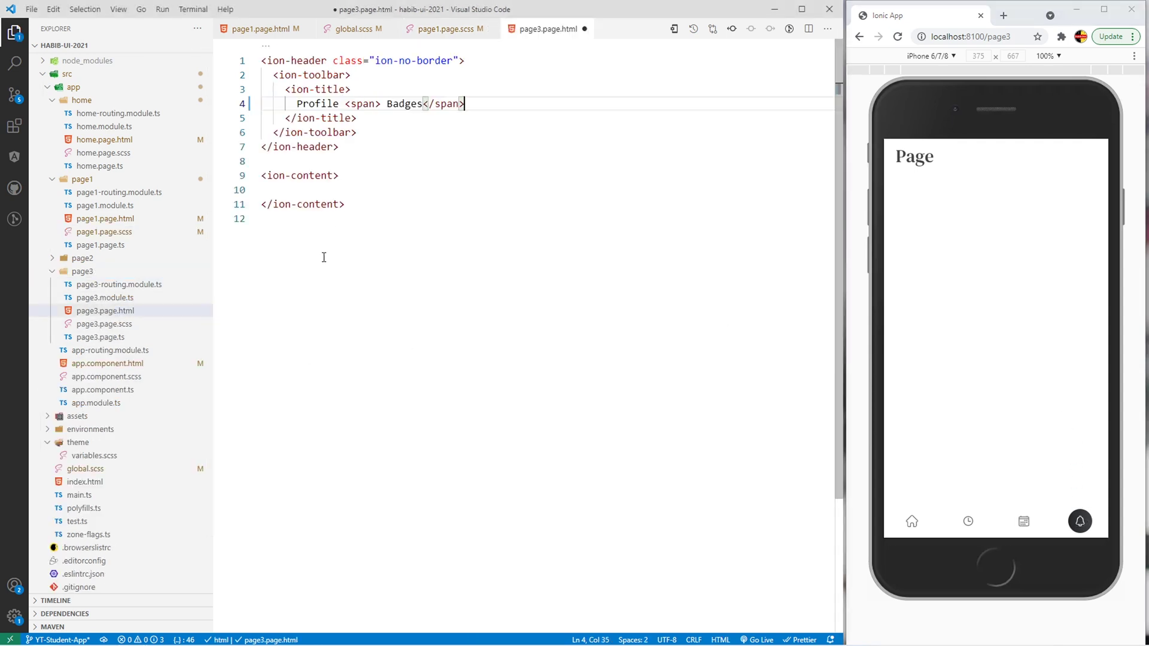
double_click(324, 105)
double_click(404, 105)
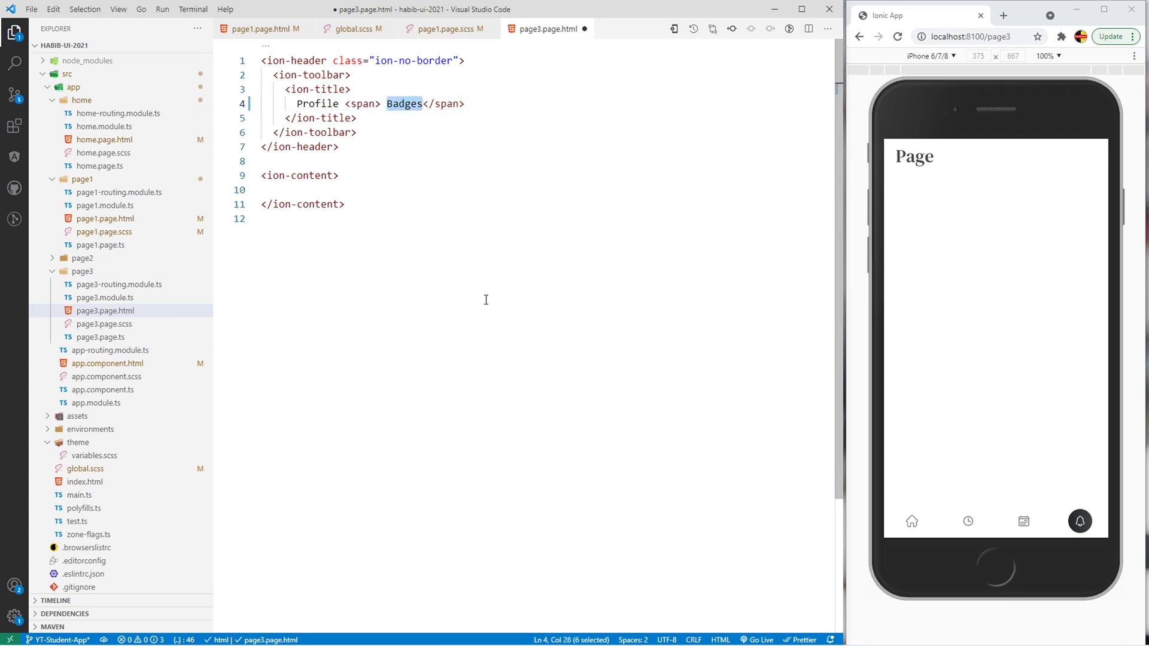
key(ctrl+s)
Step: Expand .ion-padding into an empty padded div inside the page content
click(371, 190)
key(Return)
key(Return)
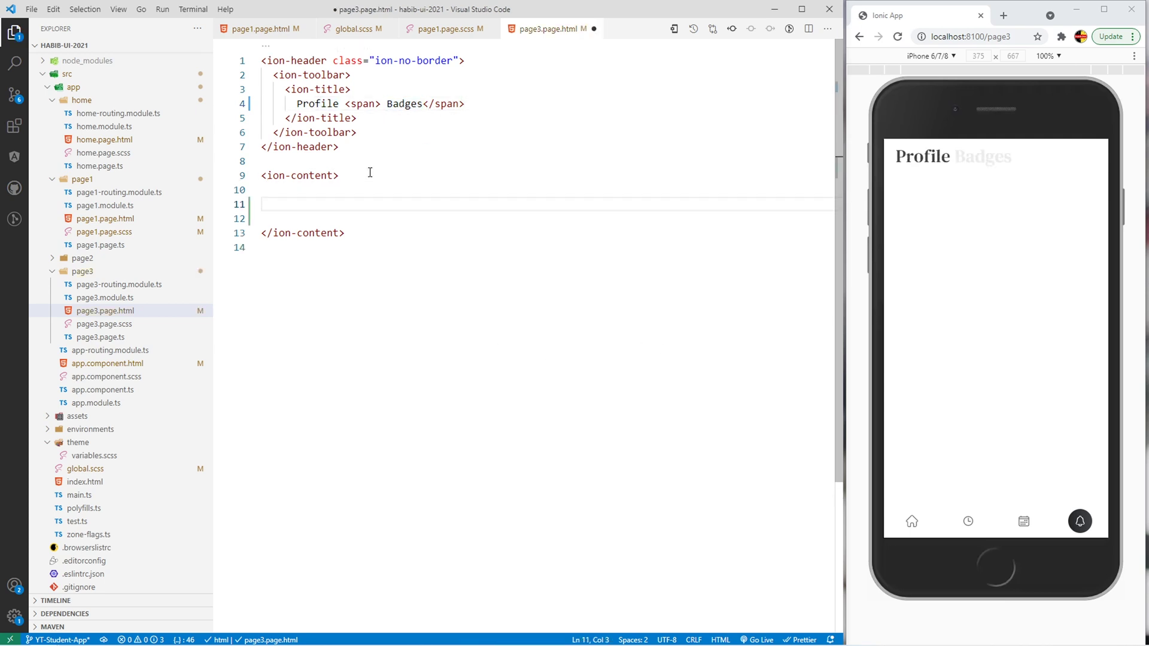
text(.ion-padding)
key(Tab)
key(Return)
key(Return)
key(Return)
key(Up)
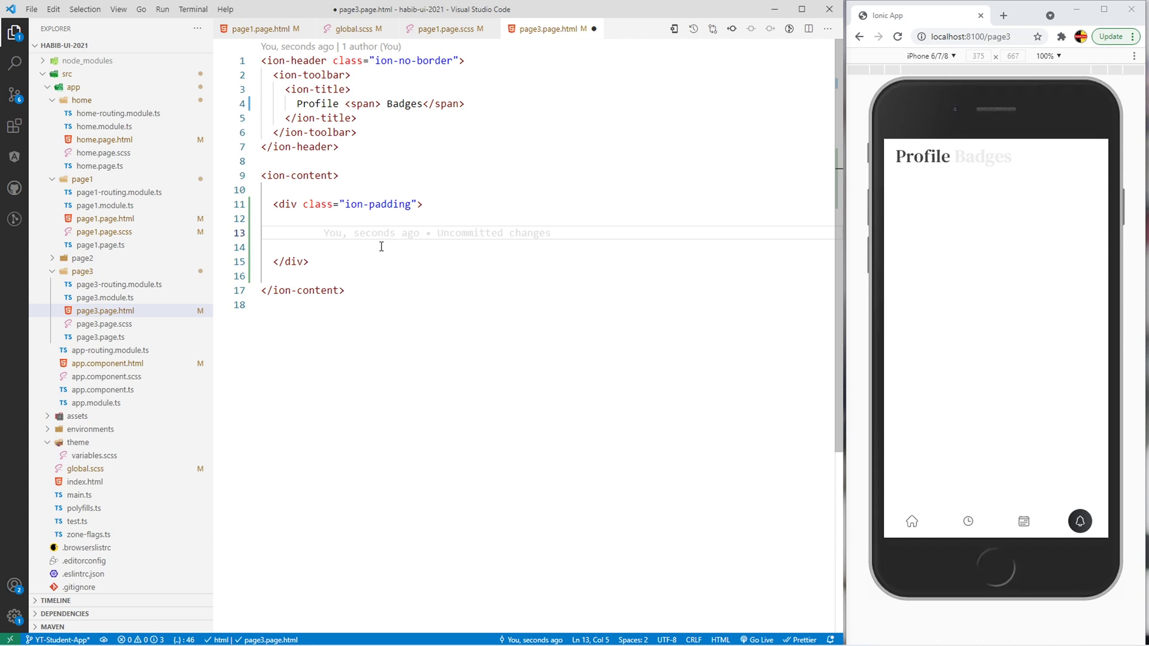
Step: Add a profile ion-item with avatar, student name and 'Grade 11', and save
key(ctrl+v)
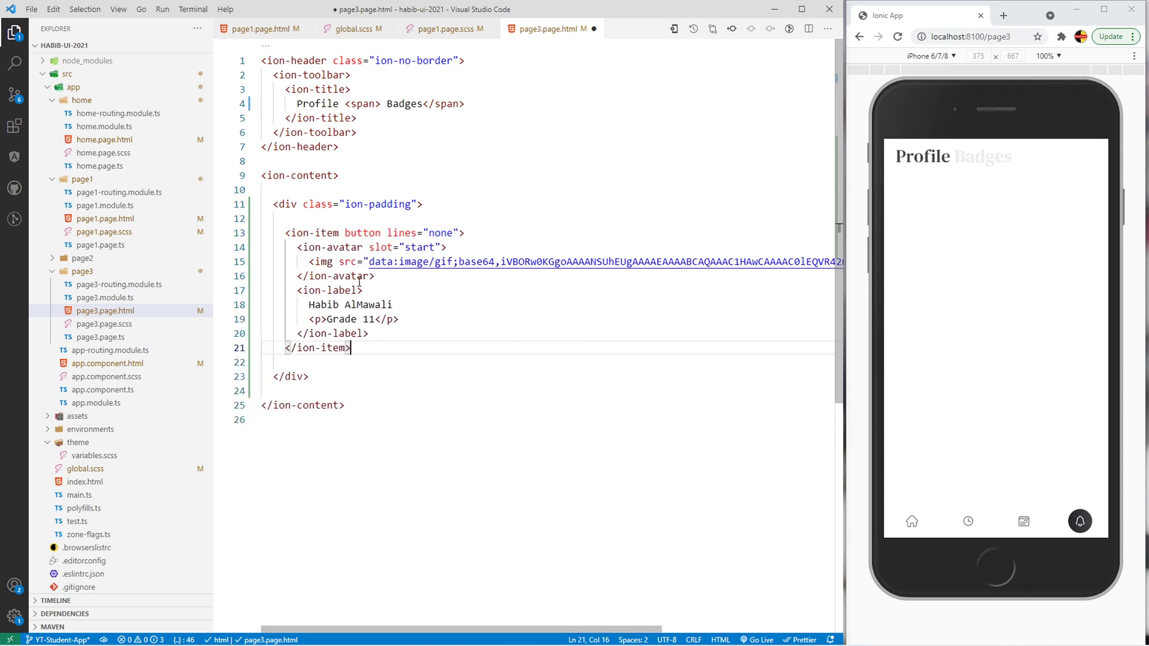
double_click(310, 233)
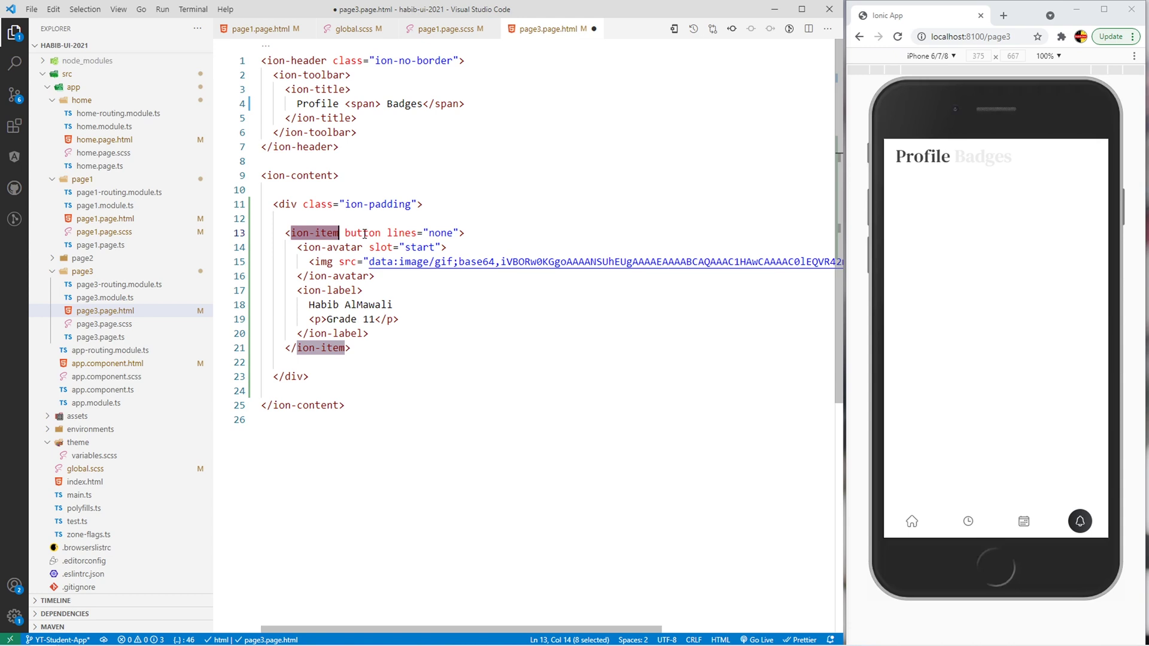
double_click(337, 247)
double_click(325, 261)
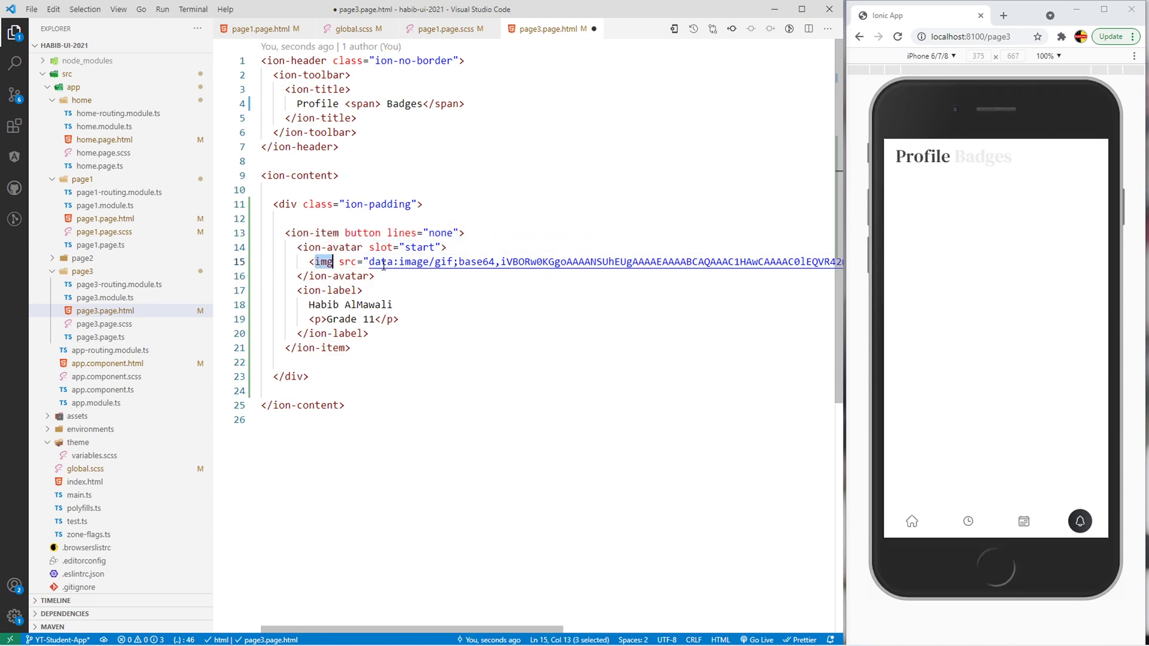
drag(368, 261, 495, 261)
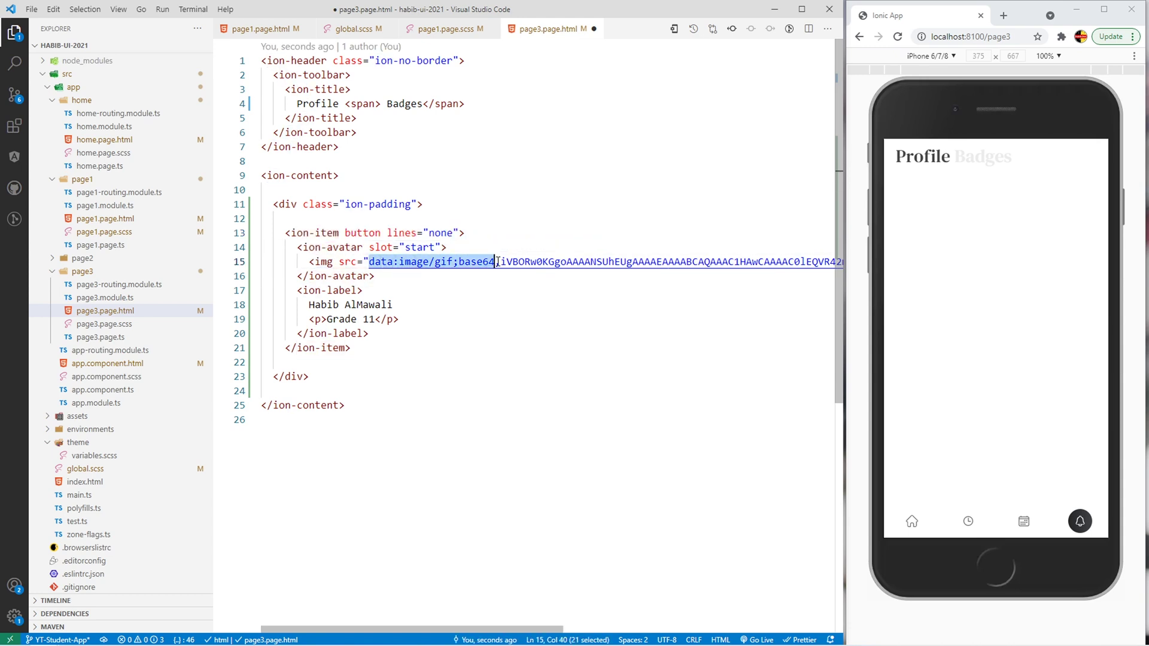
drag(309, 304, 393, 304)
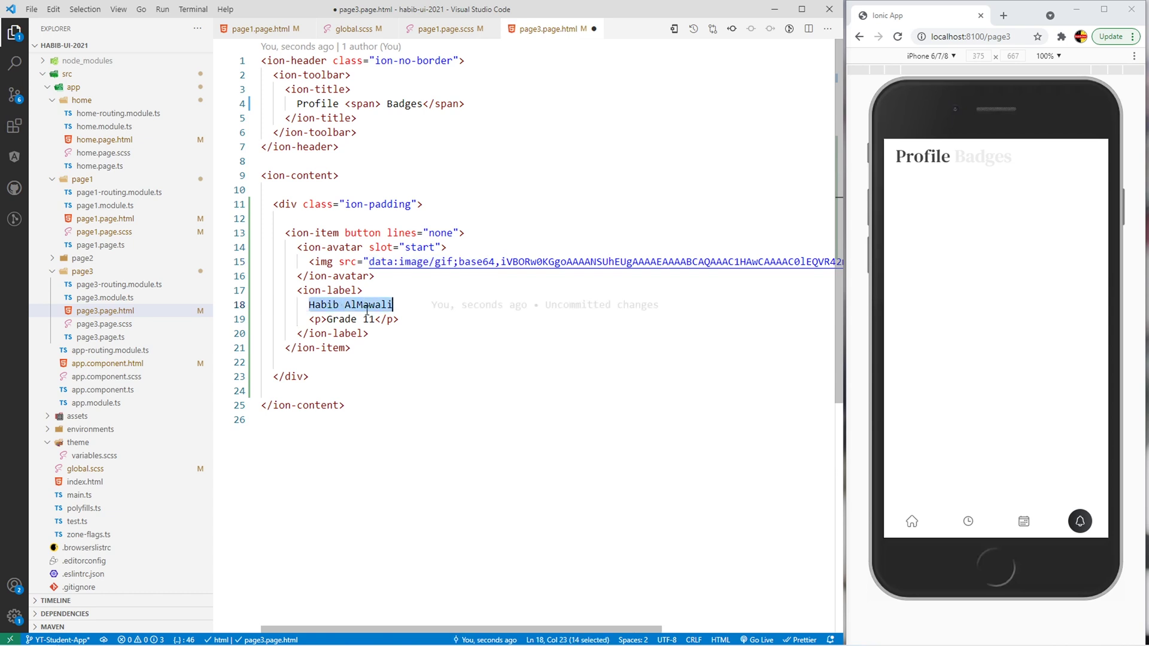
drag(327, 318, 375, 320)
click(414, 319)
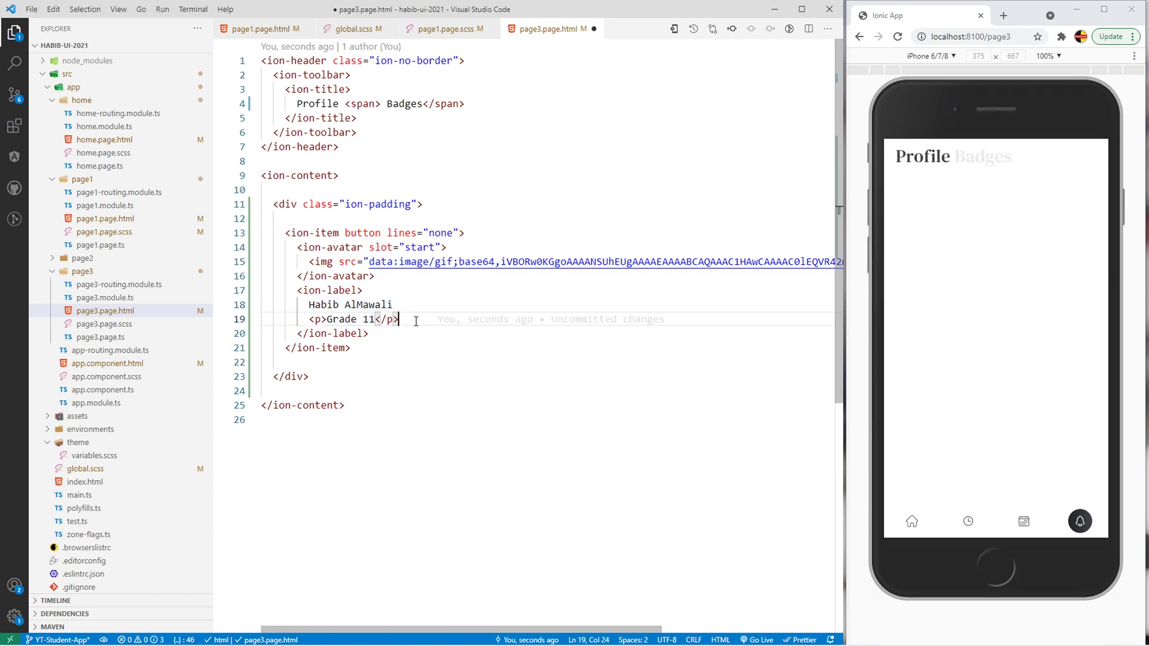
key(ctrl+s)
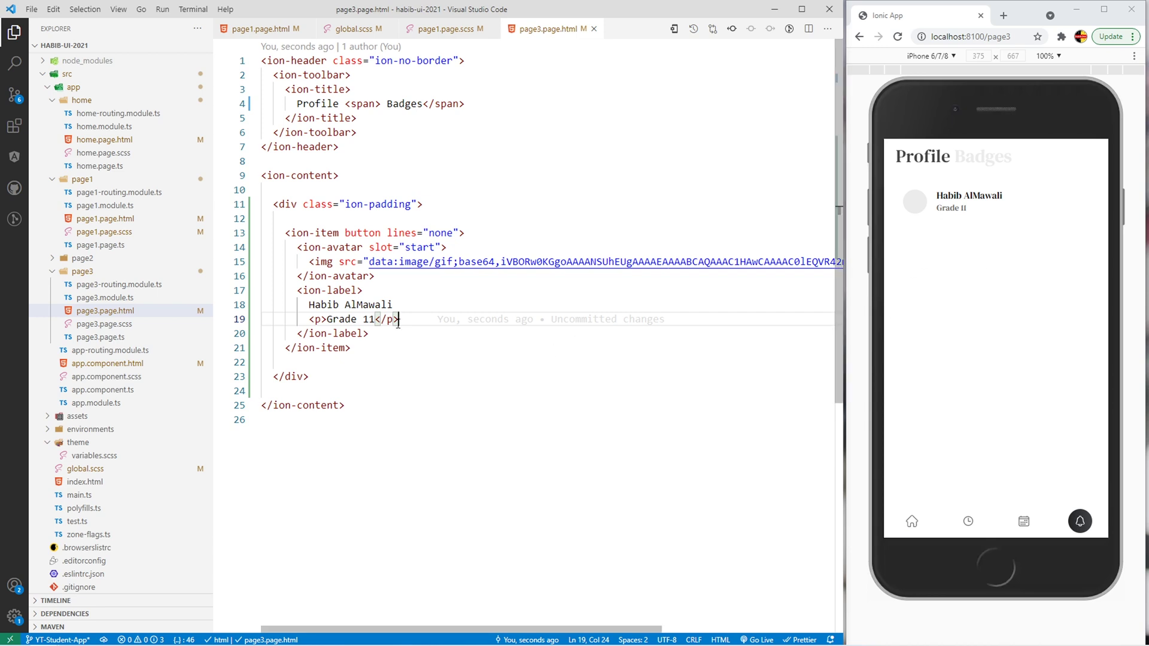
Step: Add the 'Achievements' heading with a 'See all' link below the profile and save
click(382, 348)
key(Return)
key(Return)
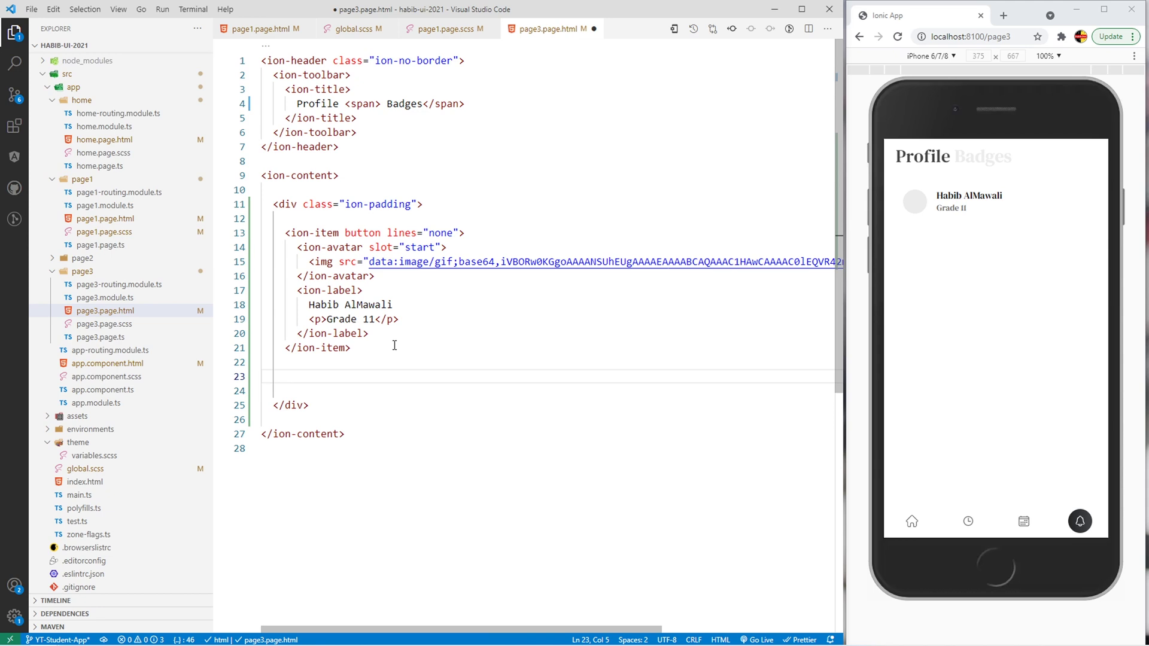
text(<h4 class="p-4">Achievements <span class="fr link">See all</span></h4>)
double_click(431, 376)
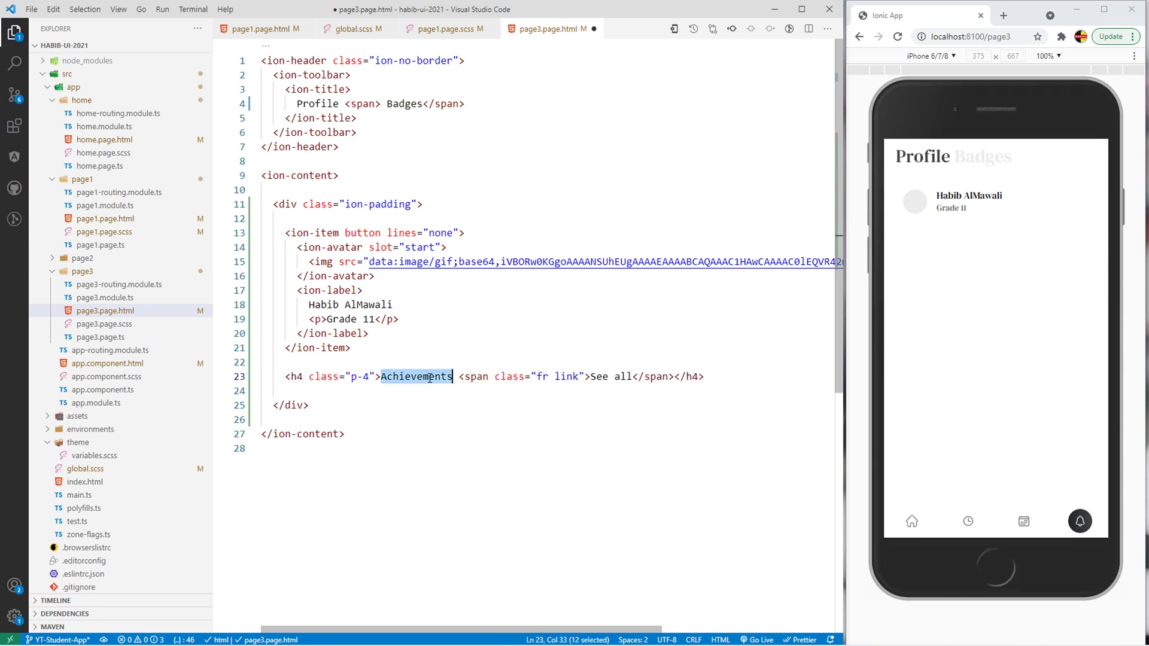
key(ctrl+s)
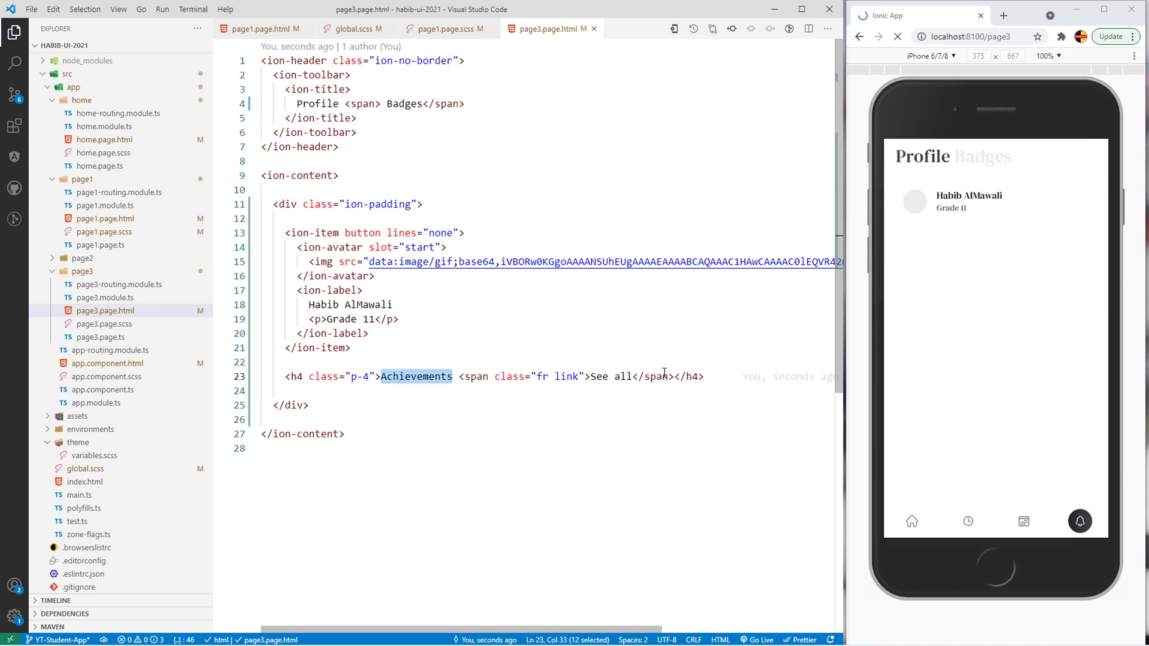
Step: Add the Punctual (clock) badge, then the star and profits badges, and save
key(End)
key(Return)
key(Return)
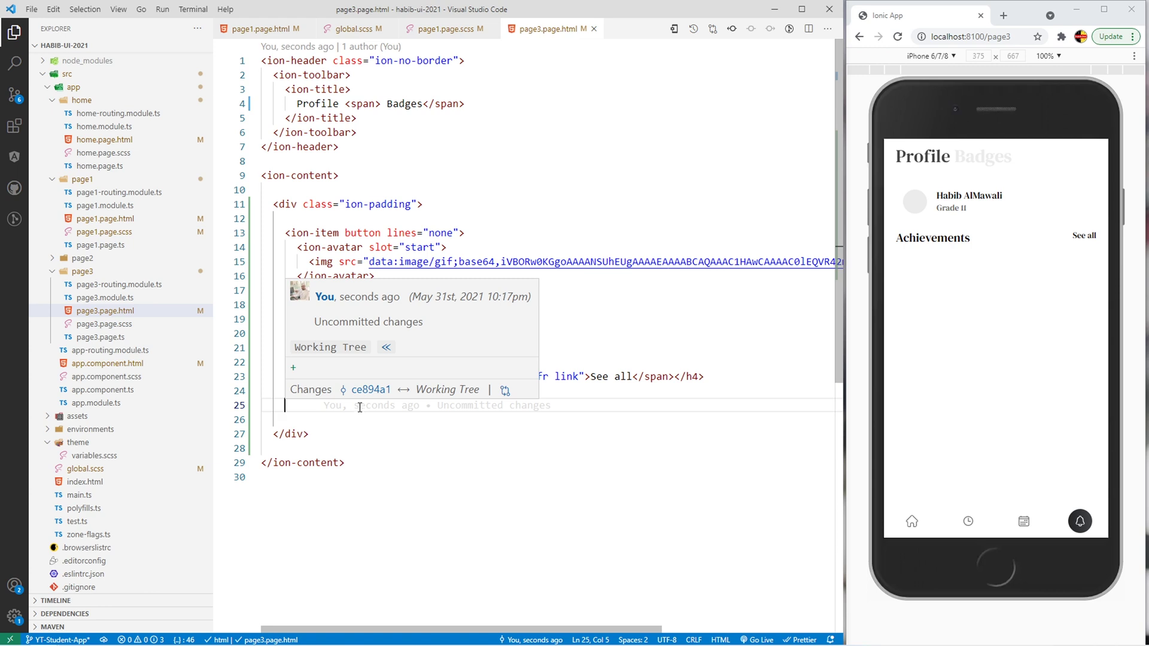
text(<ion-item button lines="none" class="badge-item">       <ion-avatar slot="start" class="dark">         <img src="assets/icon/clock.svg">       </ion-avatar>       <ion-label>         Punctual         <p>You have not missed a single lesson.</p>       </ion-label>     </ion-item>)
key(ctrl+s)
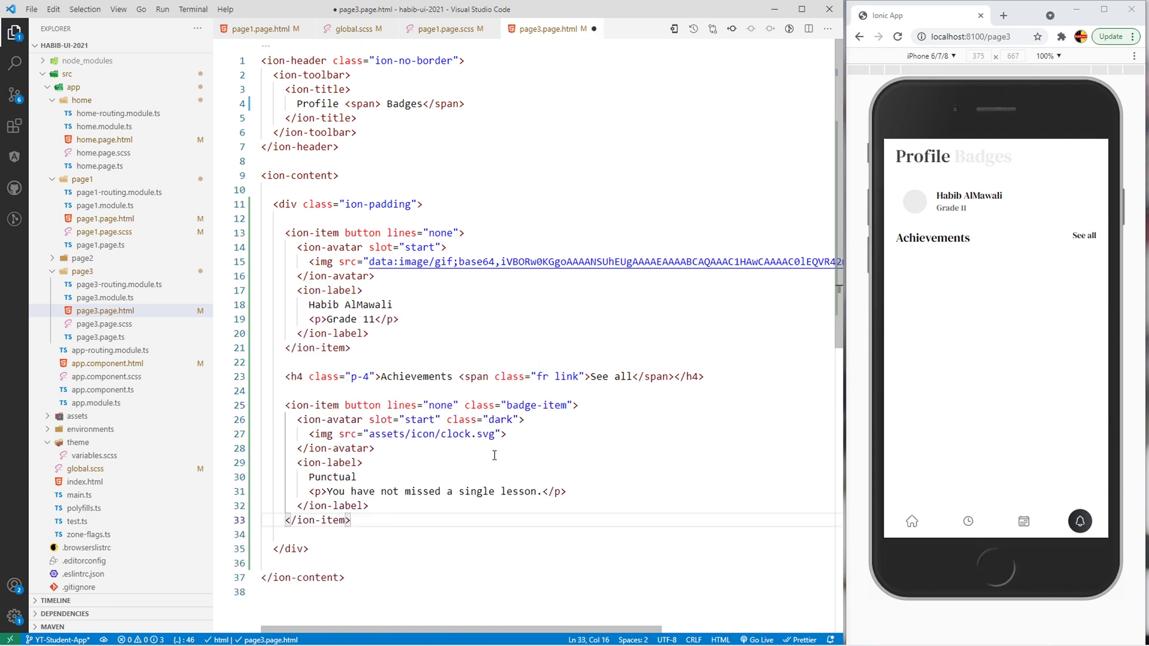
click(372, 448)
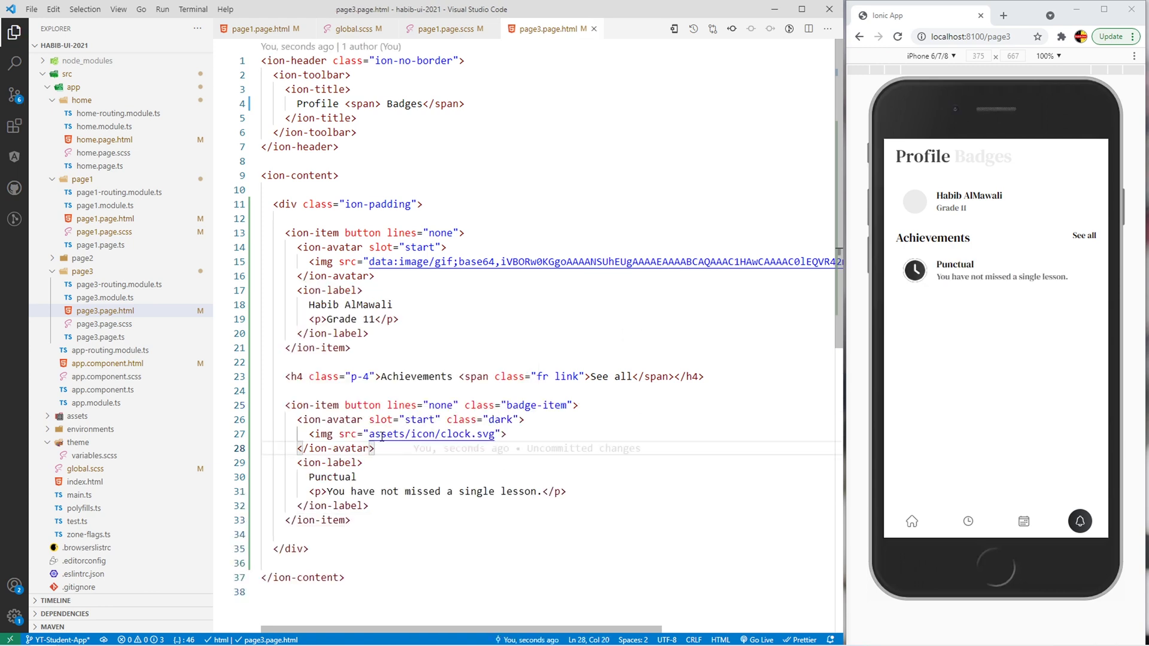
drag(368, 435, 494, 435)
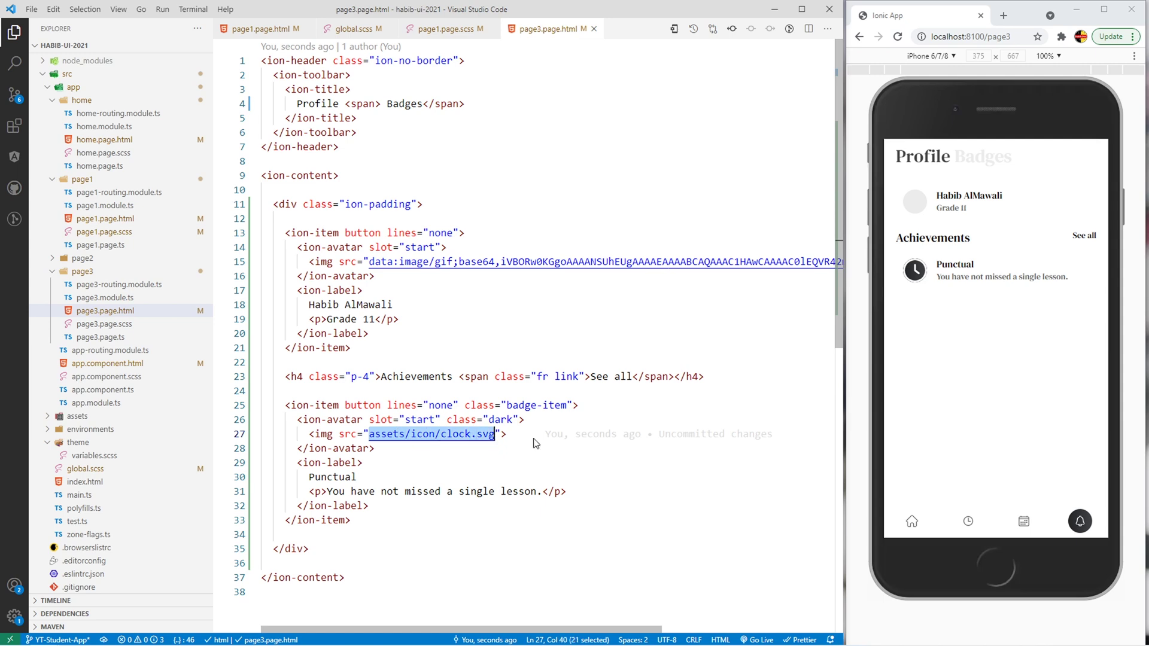
click(355, 520)
key(Return)
scroll(449, 360, down, 2)
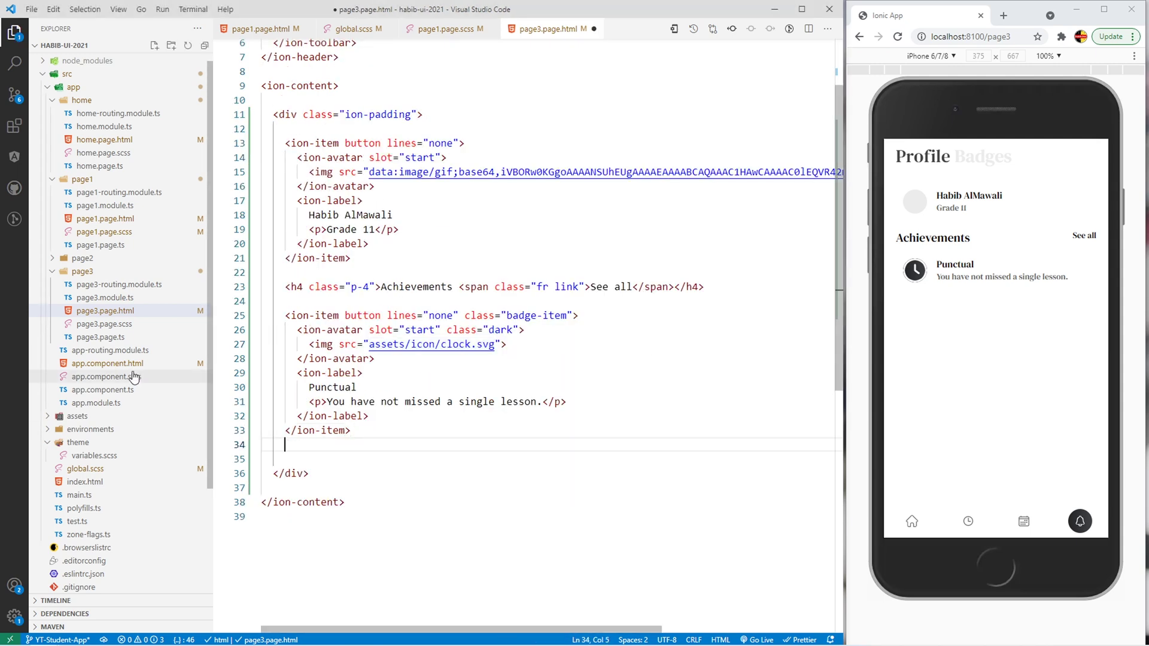
text(<ion-item button lines="none" class="badge-item">       <ion-avatar slot="start" class="dark">         <img src="assets/icon/star.svg">       </ion-avatar>       <ion-label>         Excellent Presentation         <p>You have done great presentation.</p>       </ion-label>     </ion-item>     <ion-item button lines="none" class="badge-item">       <ion-avatar slot="start" class="dark">         <img src="assets/icon/profits.svg">       </ion-avatar>       <ion-label>         Growing         <p>You have being growing quickly.</p>       </ion-label>     </ion-item>)
scroll(538, 314, down, 3)
key(ctrl+s)
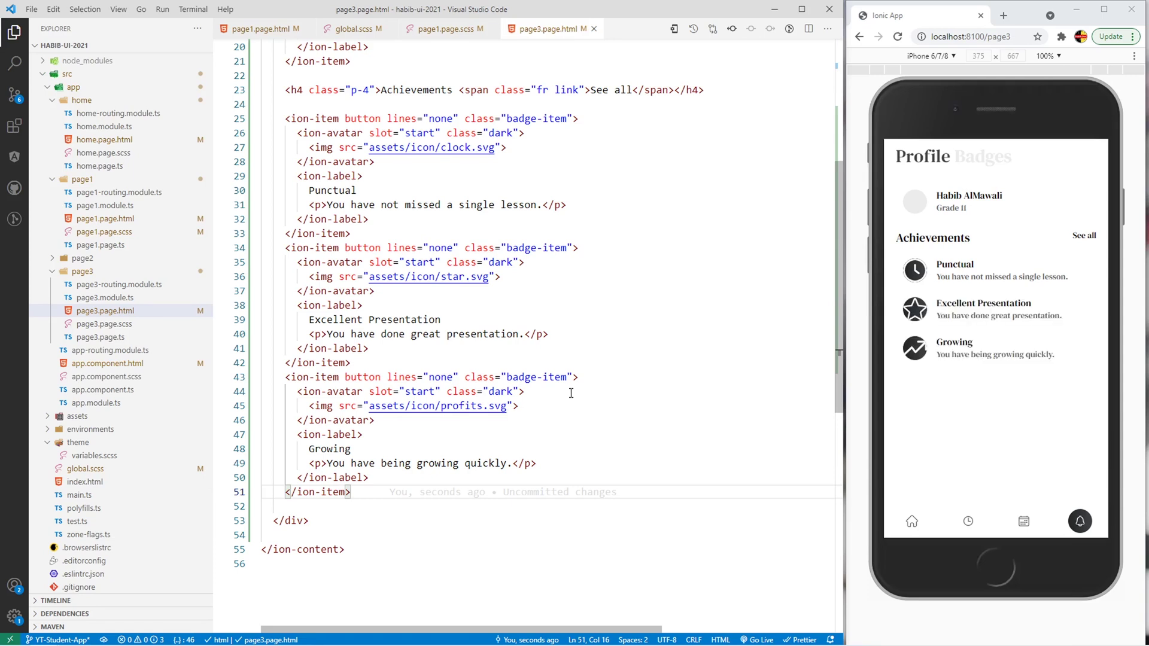
Step: Paste the ion-item 1px solid #f8f8f8 bottom border and avatar styles into global.scss and save
click(352, 29)
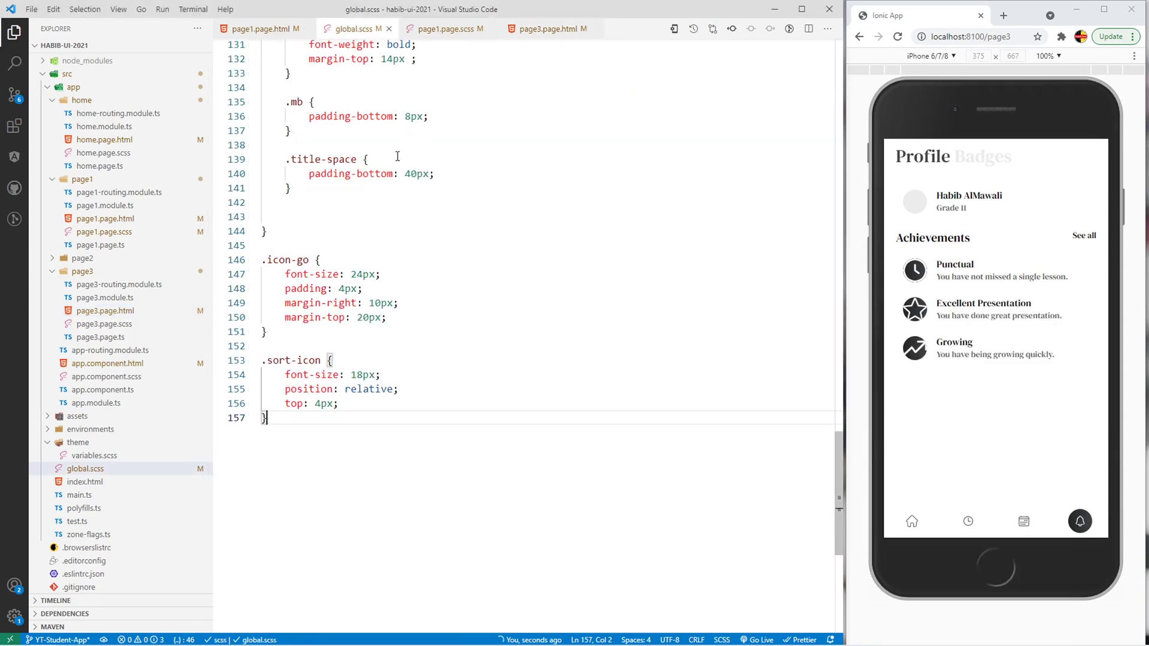
key(Return)
key(Return)
text(ion-item {     border-bottom: 1px solid #f8f8f8; }  ion-avatar {     --border-radius: 30%;     background-color: #ebebeb;     padding: 4px; })
click(303, 462)
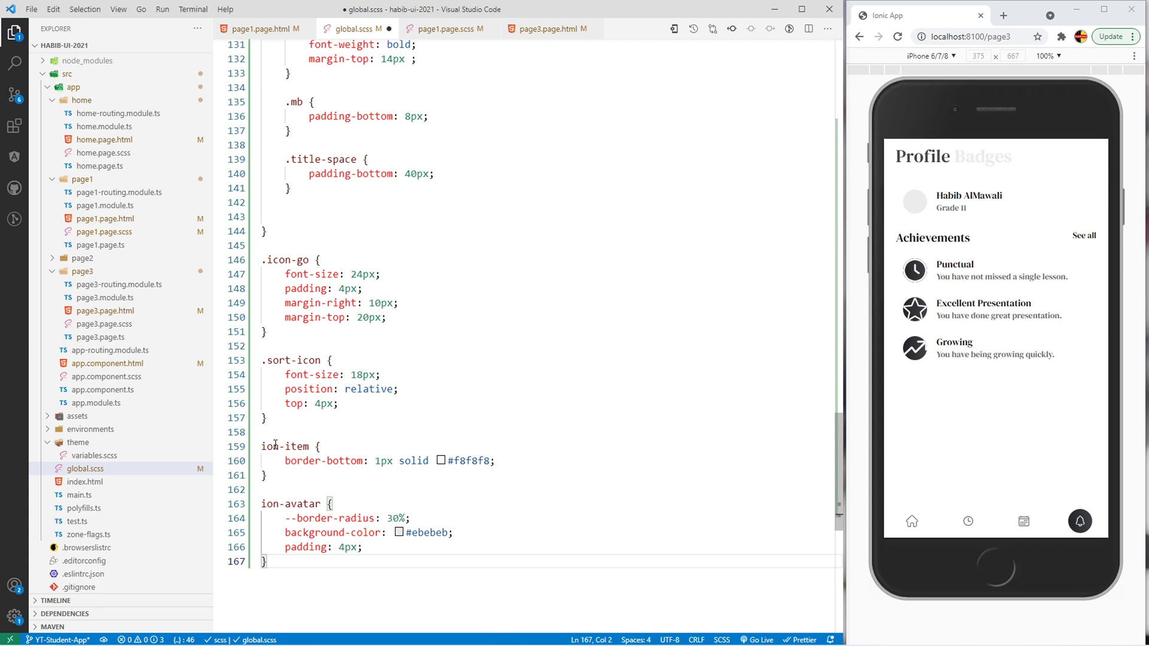
double_click(299, 460)
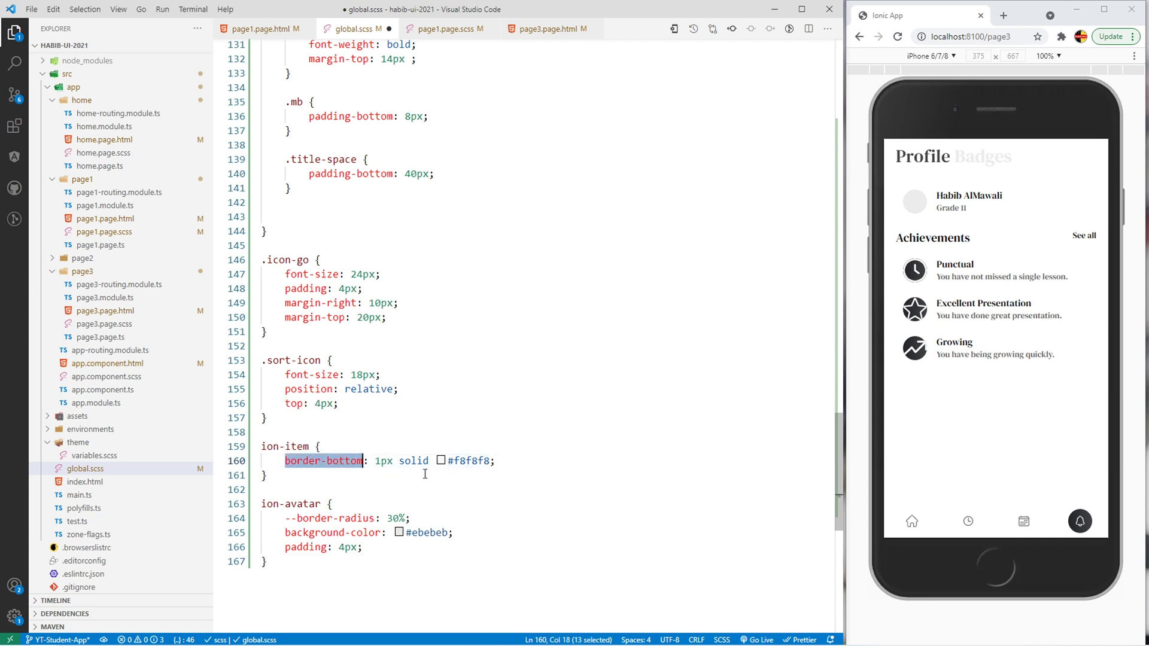
drag(375, 460, 492, 461)
click(515, 465)
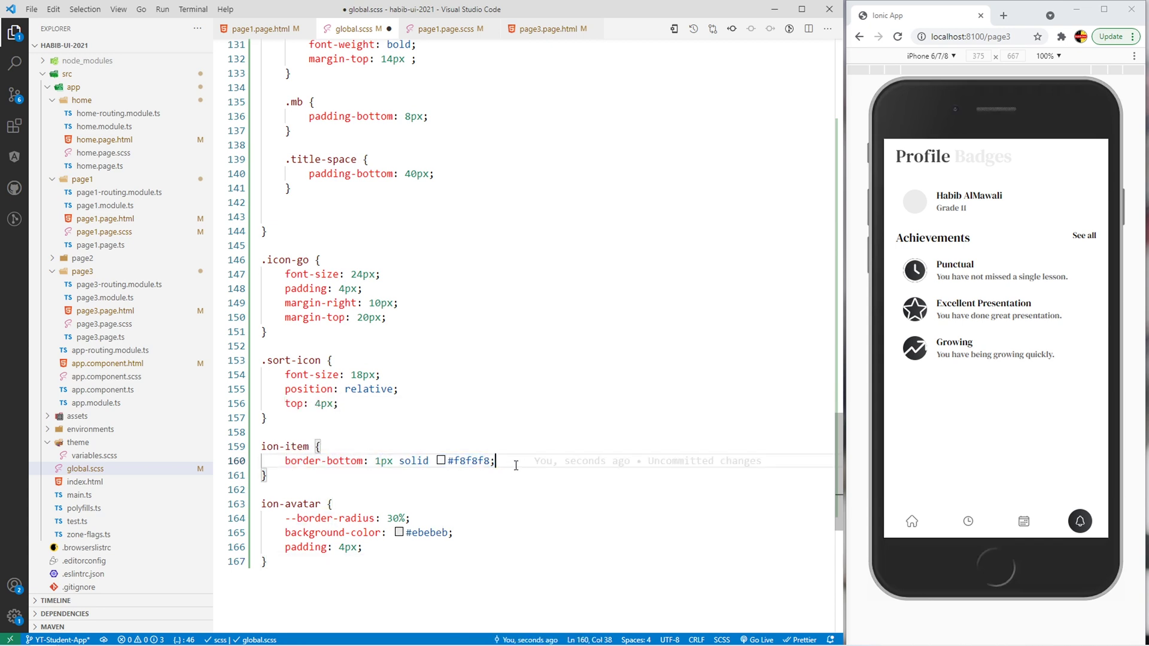
scroll(484, 486, down, 2)
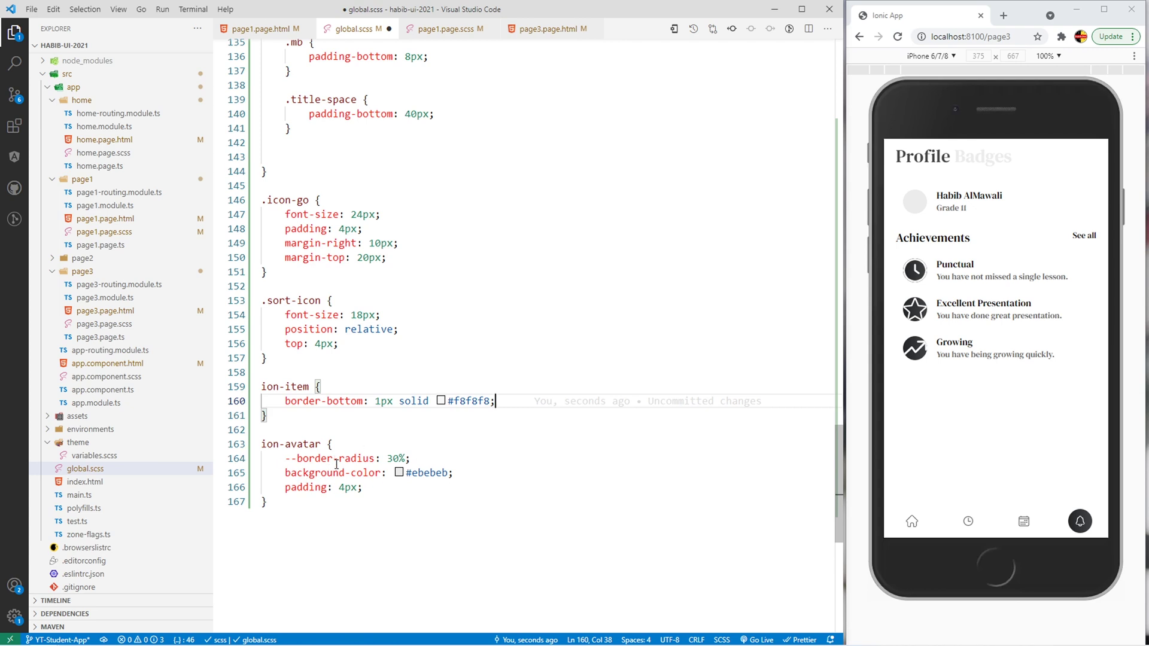
key(ctrl+s)
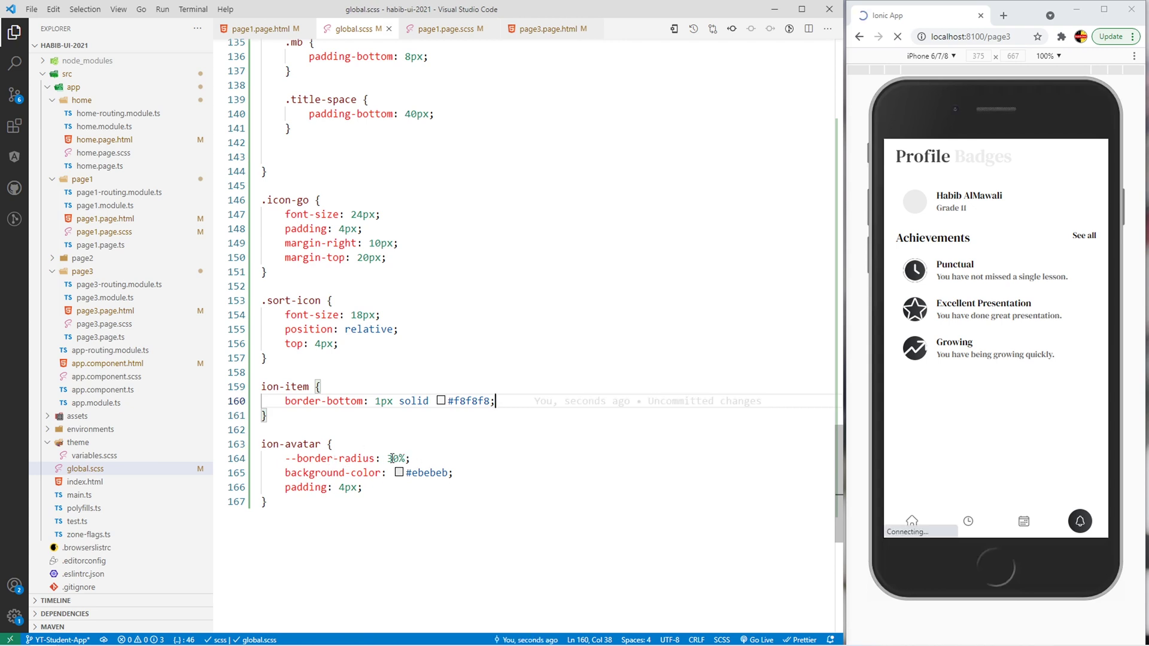
Step: Review the ion-avatar padding and background-color declarations in global.scss
drag(285, 488, 362, 488)
click(376, 492)
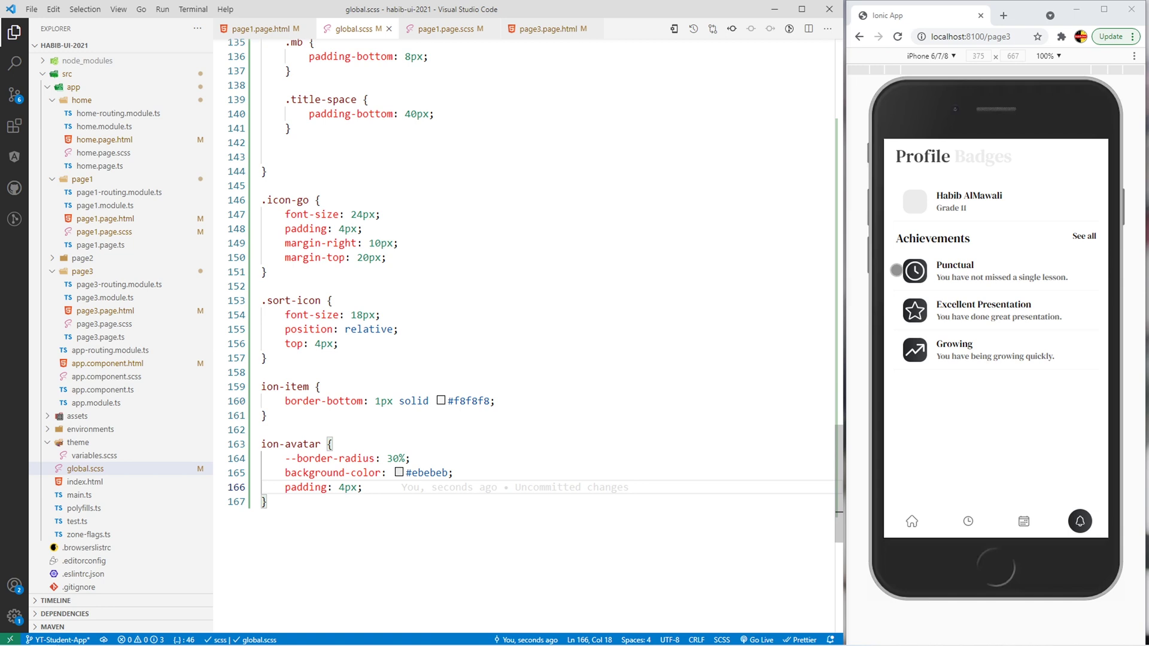
drag(286, 473, 421, 474)
click(315, 488)
drag(285, 473, 367, 473)
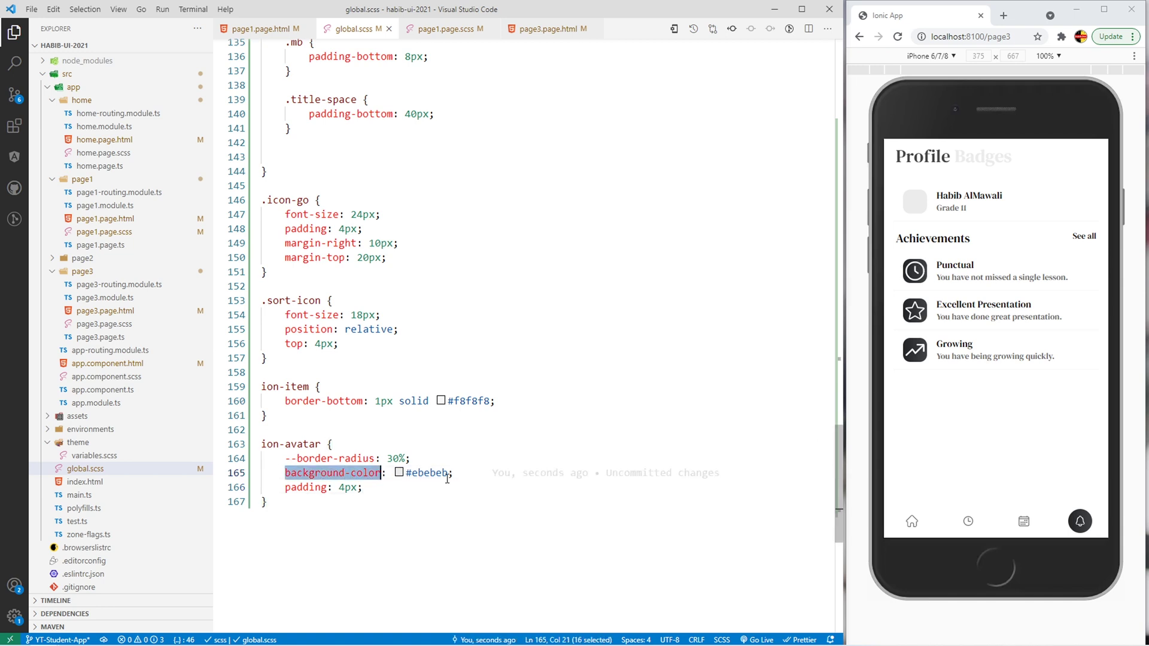
Step: Add a .badge-item ion-avatar rule with 10px padding and save to shrink the badge icons
click(269, 502)
key(Return)
key(Return)
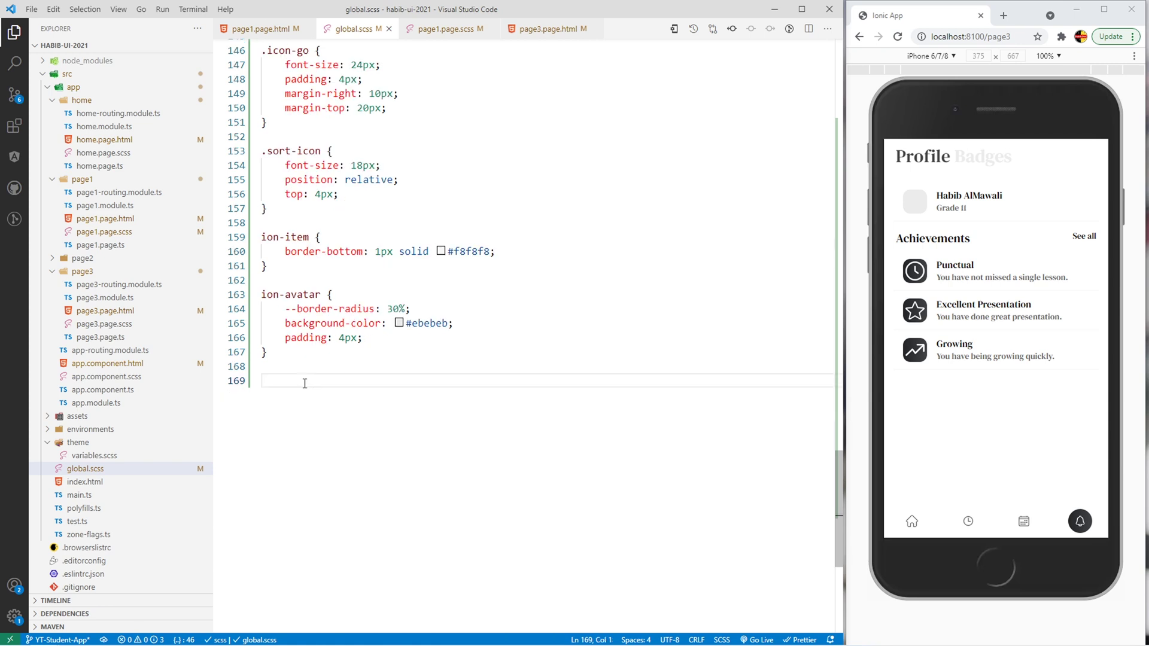
double_click(272, 295)
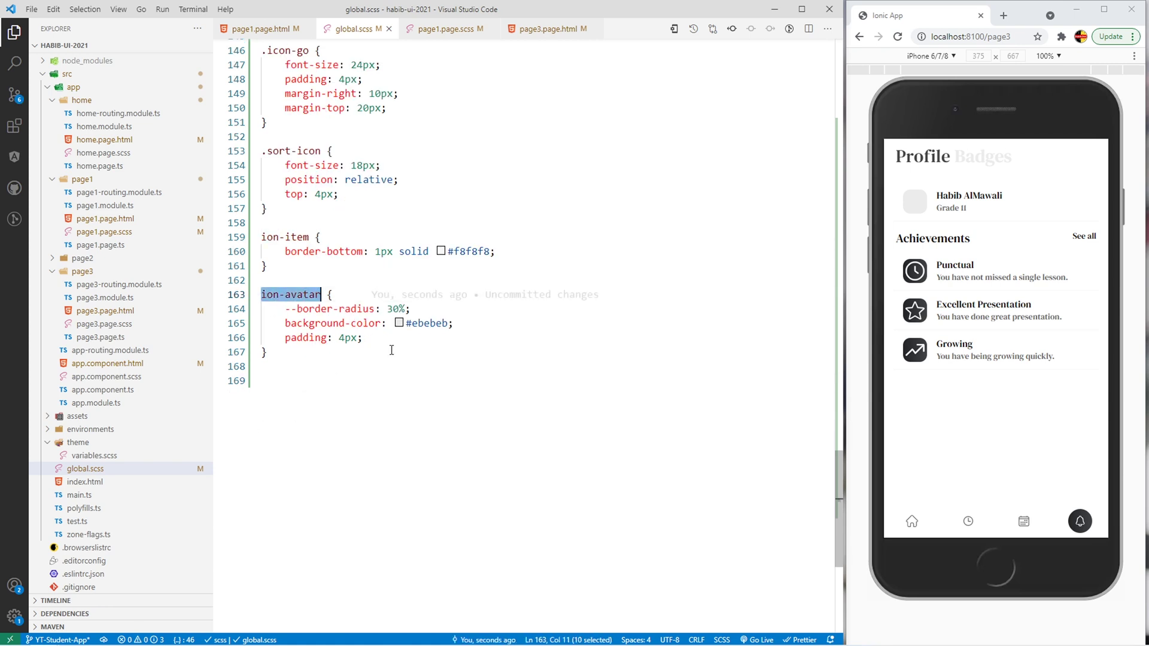
click(292, 368)
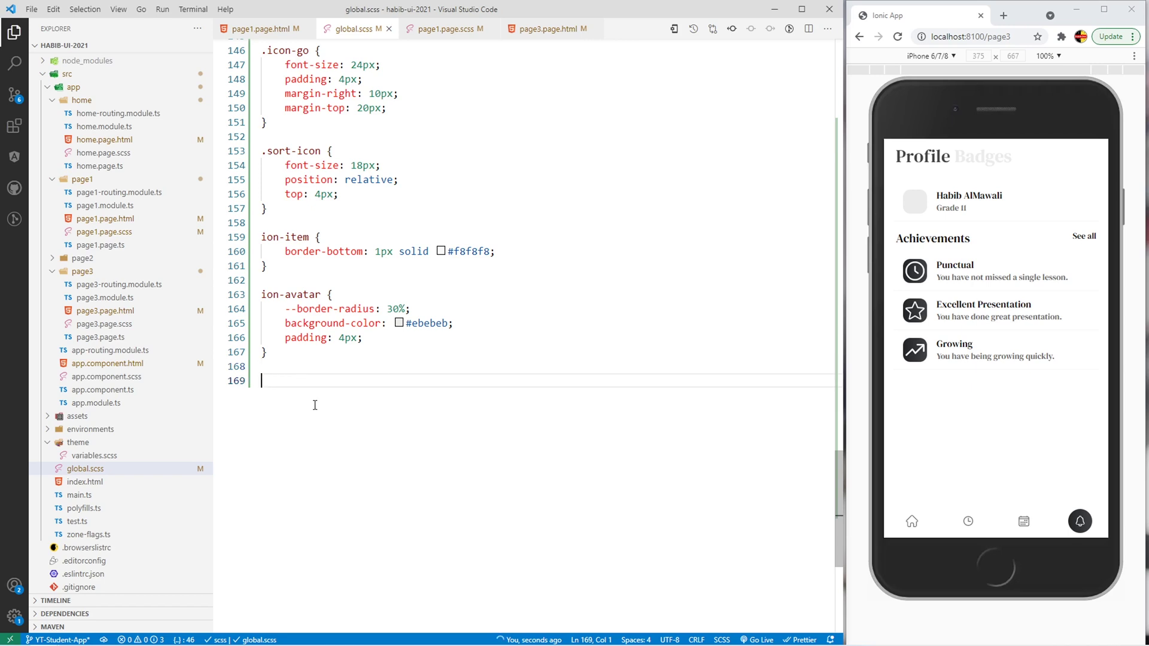
text(.badge-item {     ion-avatar {         padding: 10px;     } })
double_click(282, 381)
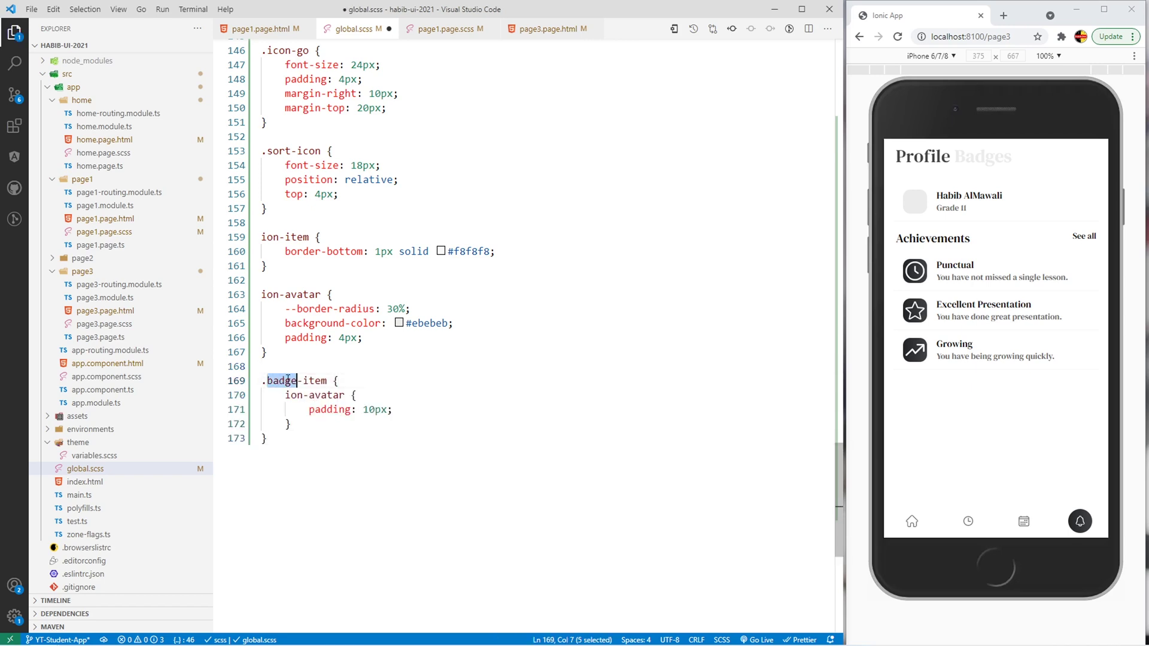
mouse_move(283, 380)
mouse_down()
mouse_move(327, 381)
mouse_move(393, 410)
mouse_up()
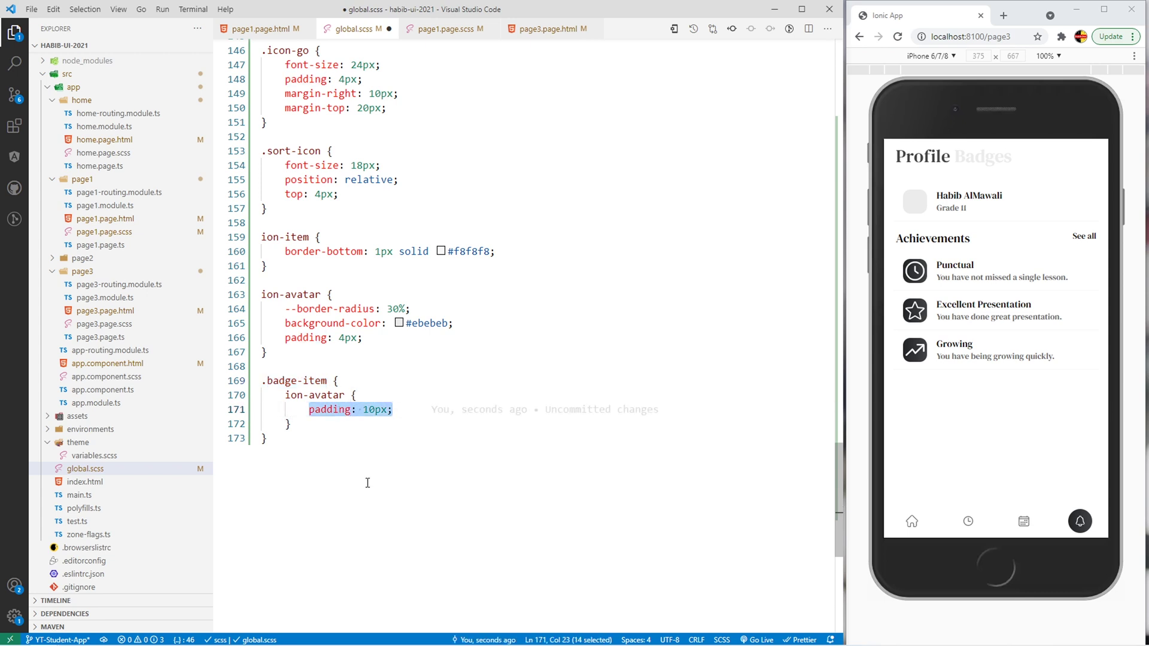
key(ctrl+s)
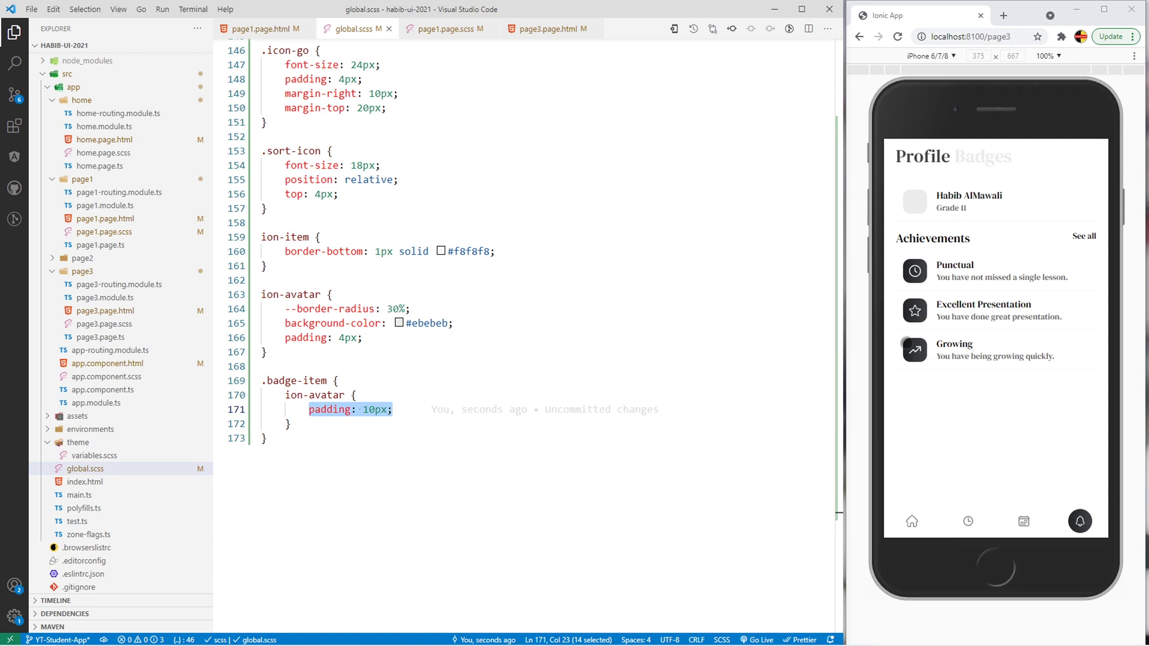
click(574, 455)
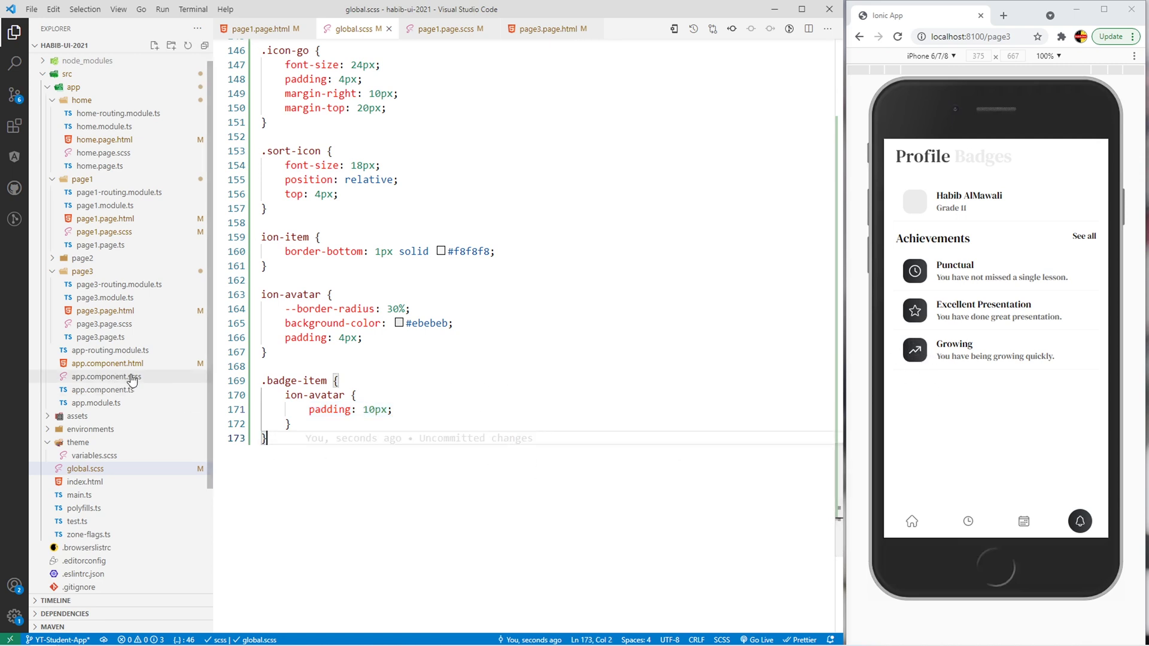
Step: Add page3.page.scss ion-item:first-of-type rules (50px round avatar, 20px name, 18px grade), then save
click(104, 324)
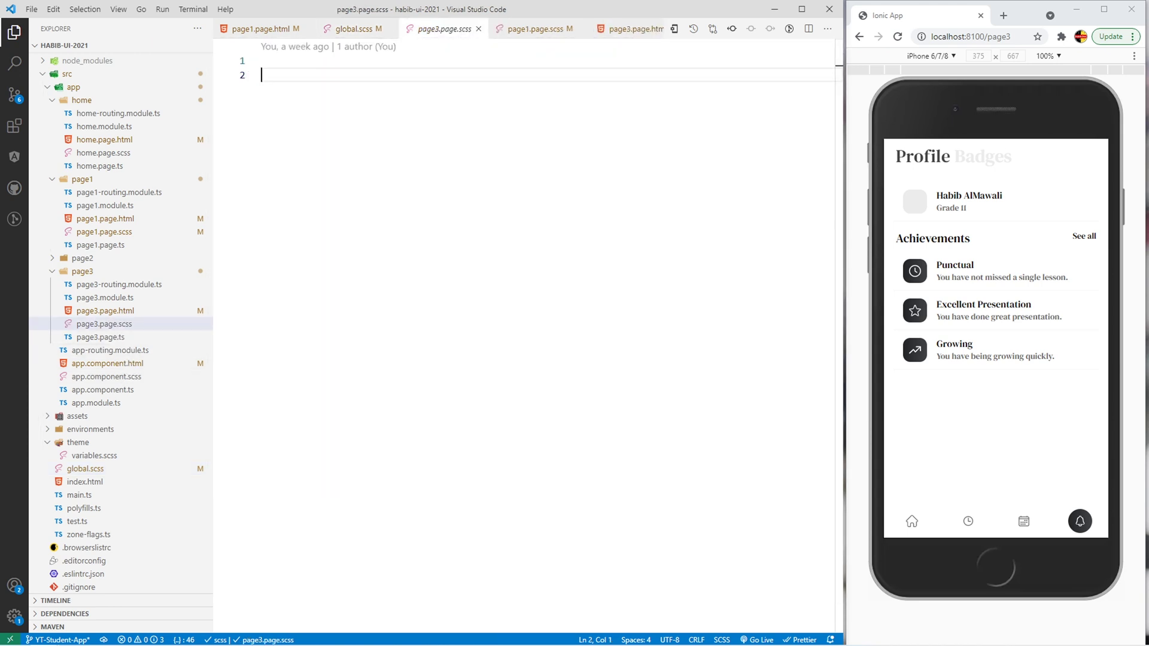
text(ion-item:first-of-type {     ion-avatar {         width: 50px;         height: 50px;         --border-radius: 50%;     }     ion-label {         font-size: 20px;         p {             font-size: 18px;         }     } })
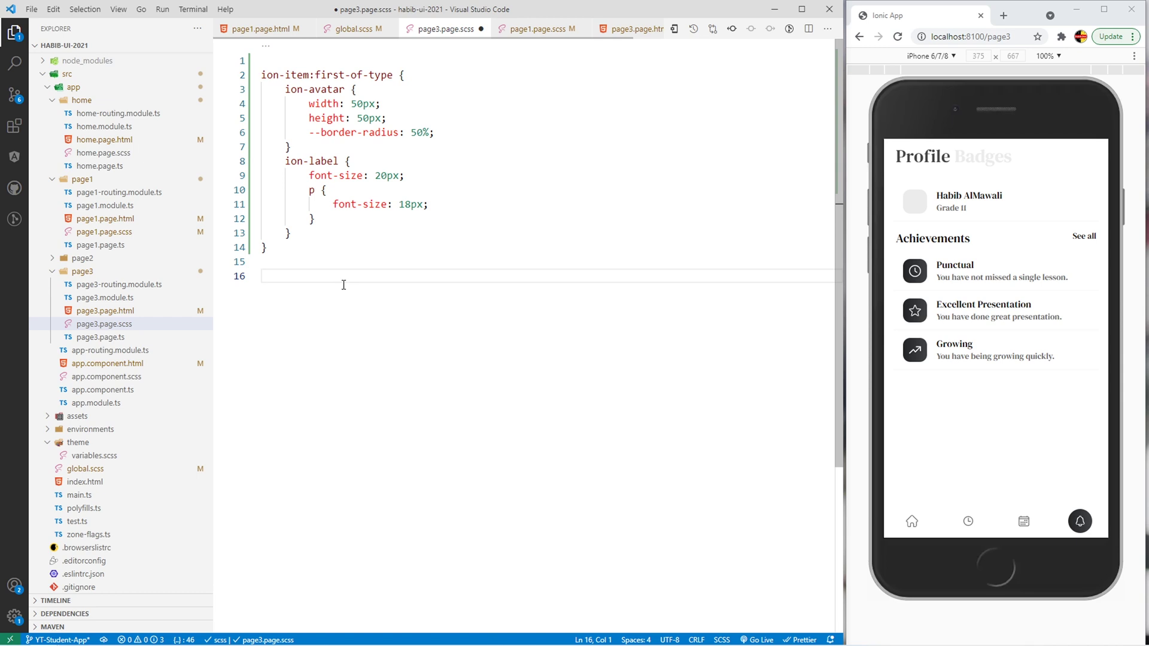
key(ctrl+s)
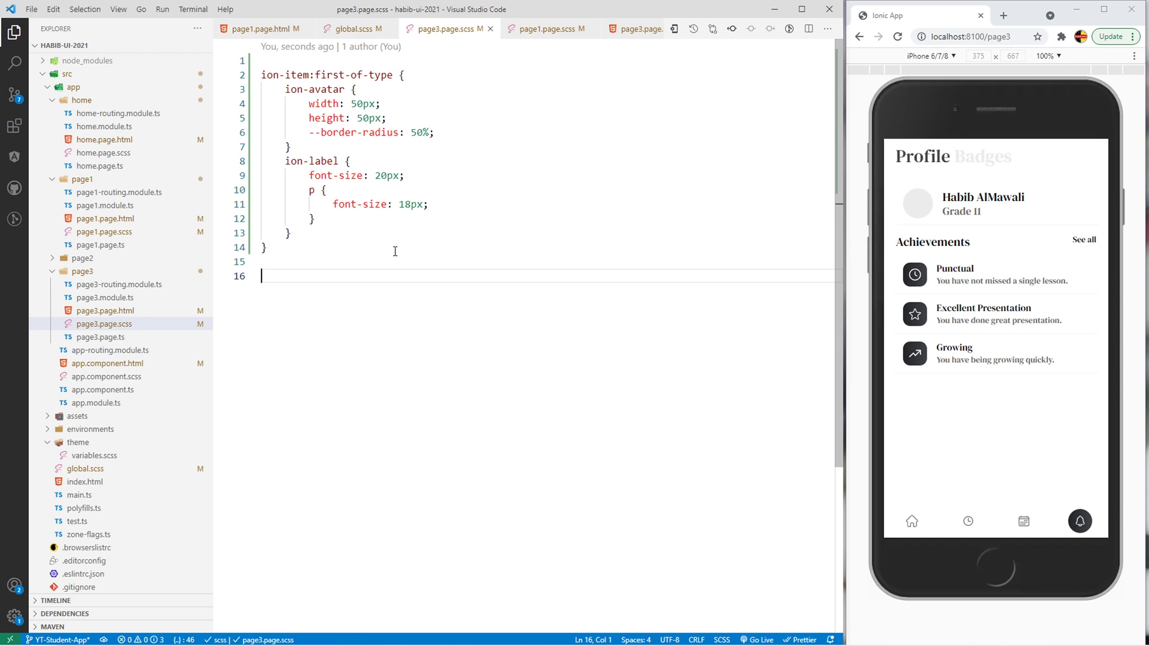
double_click(284, 74)
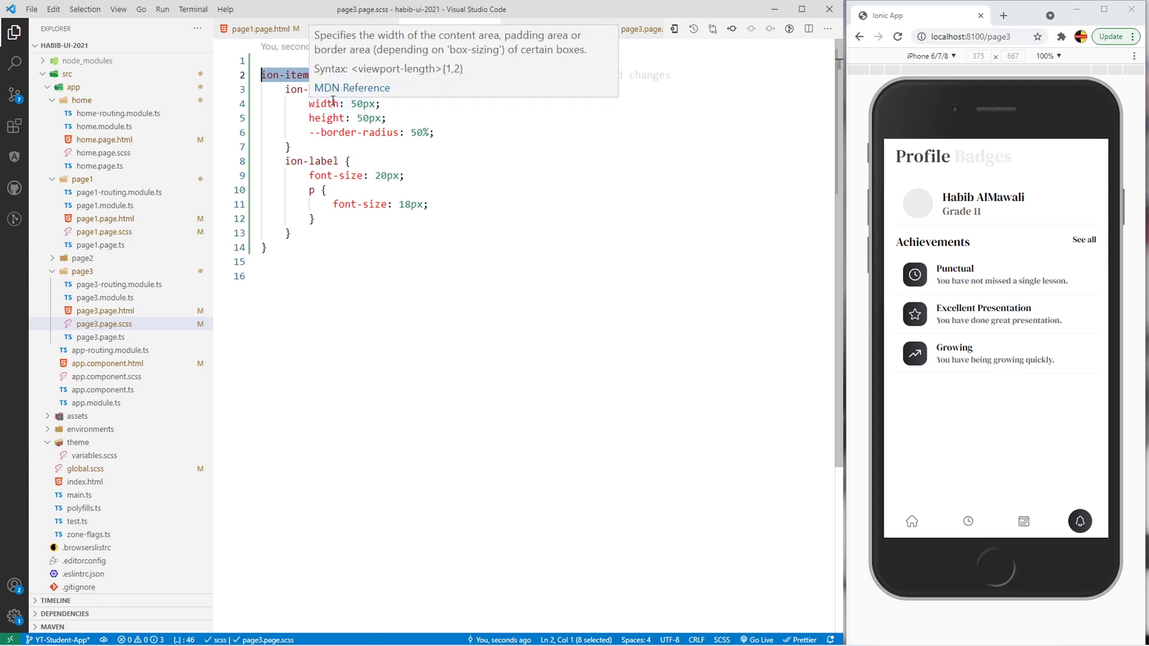
double_click(321, 104)
mouse_move(308, 104)
mouse_down()
mouse_move(387, 119)
mouse_move(308, 133)
mouse_up()
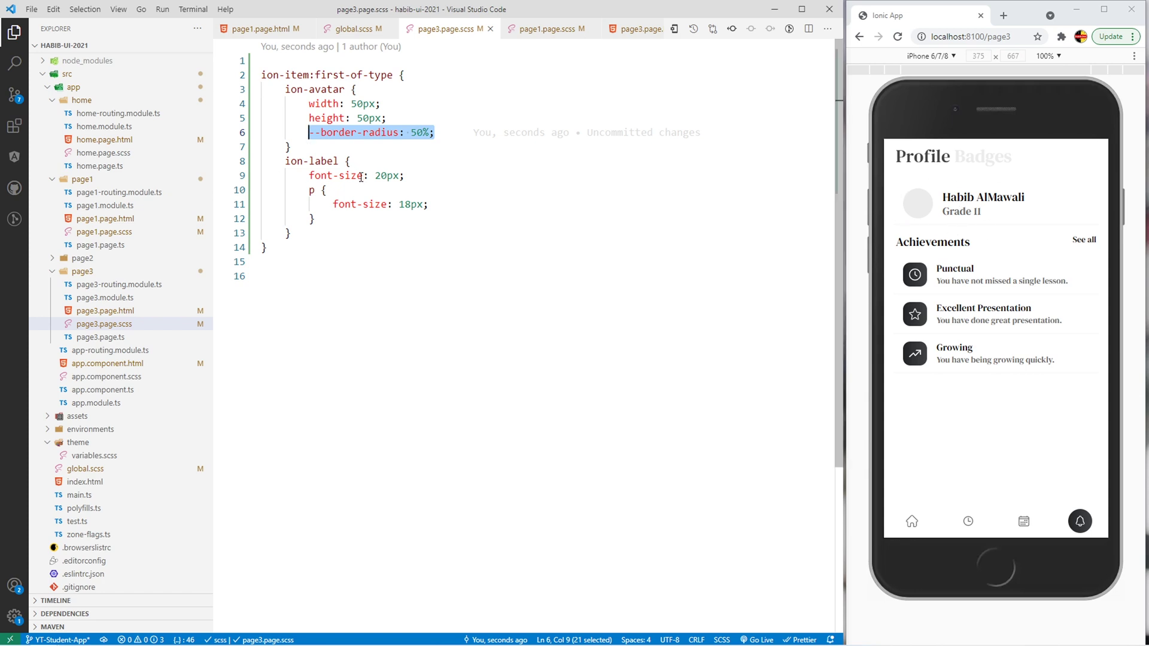
drag(310, 176, 405, 177)
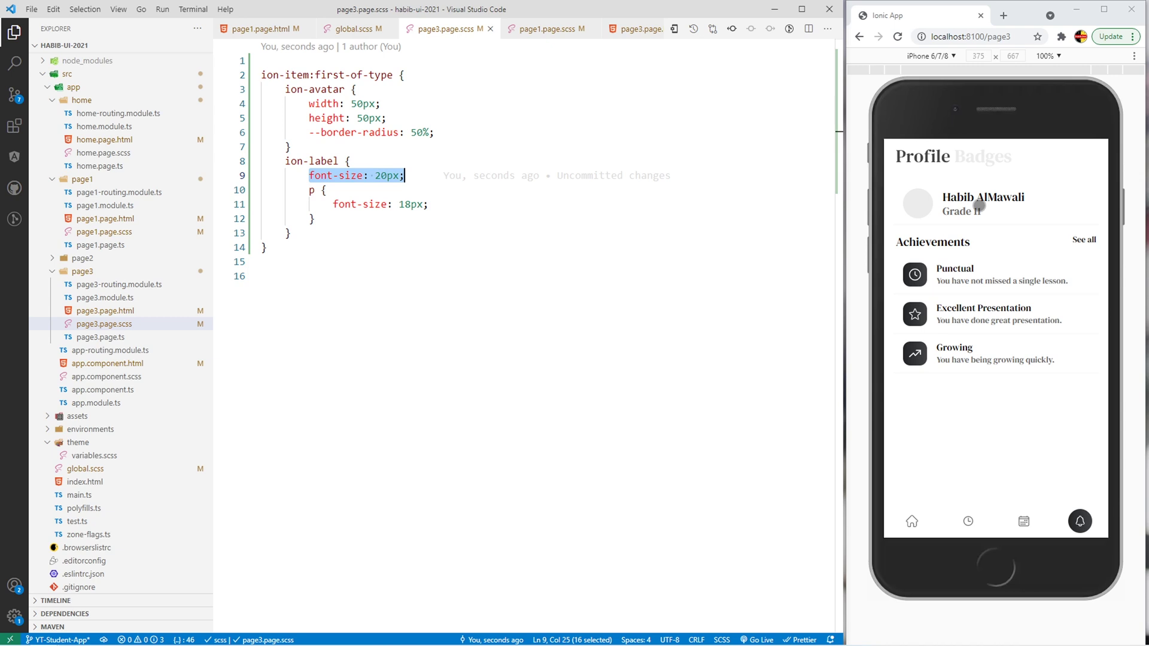
click(586, 357)
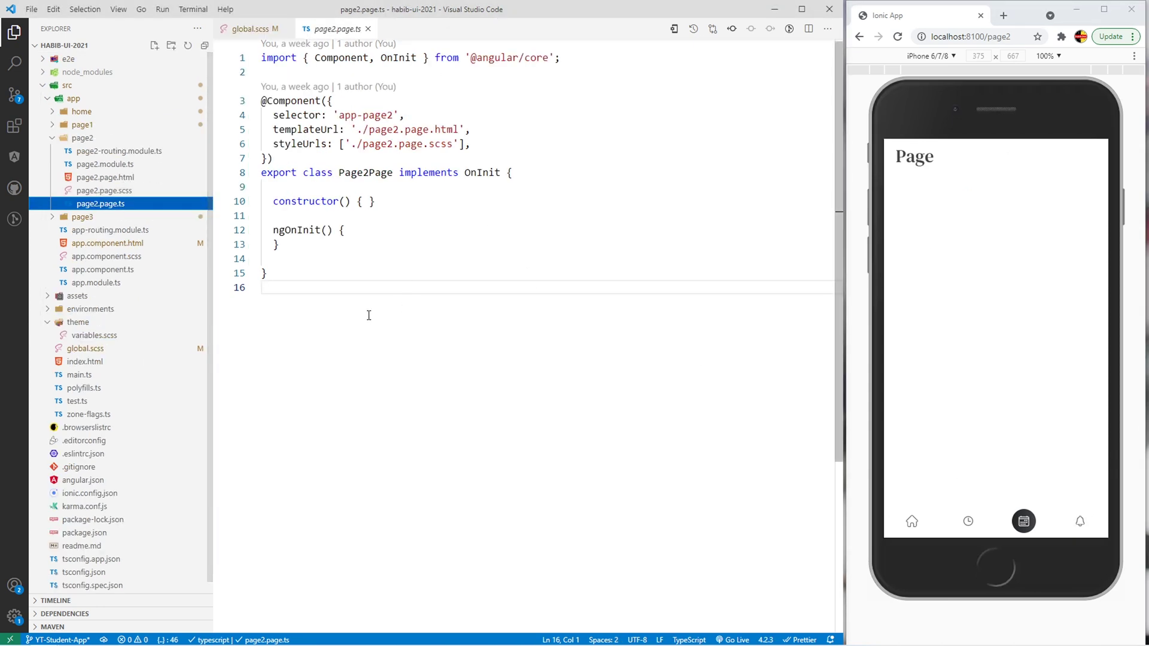
Step: Replace page2.page.ts with the Day class and calendar month code, then open page2.page.html
click(317, 328)
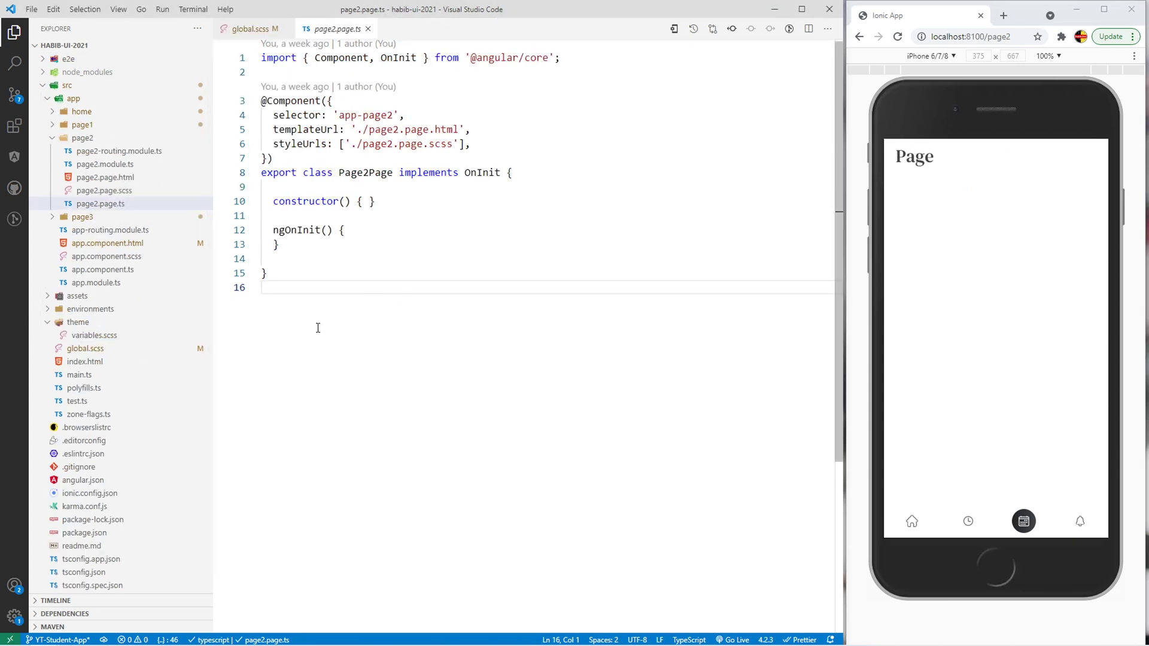
key(ctrl+a)
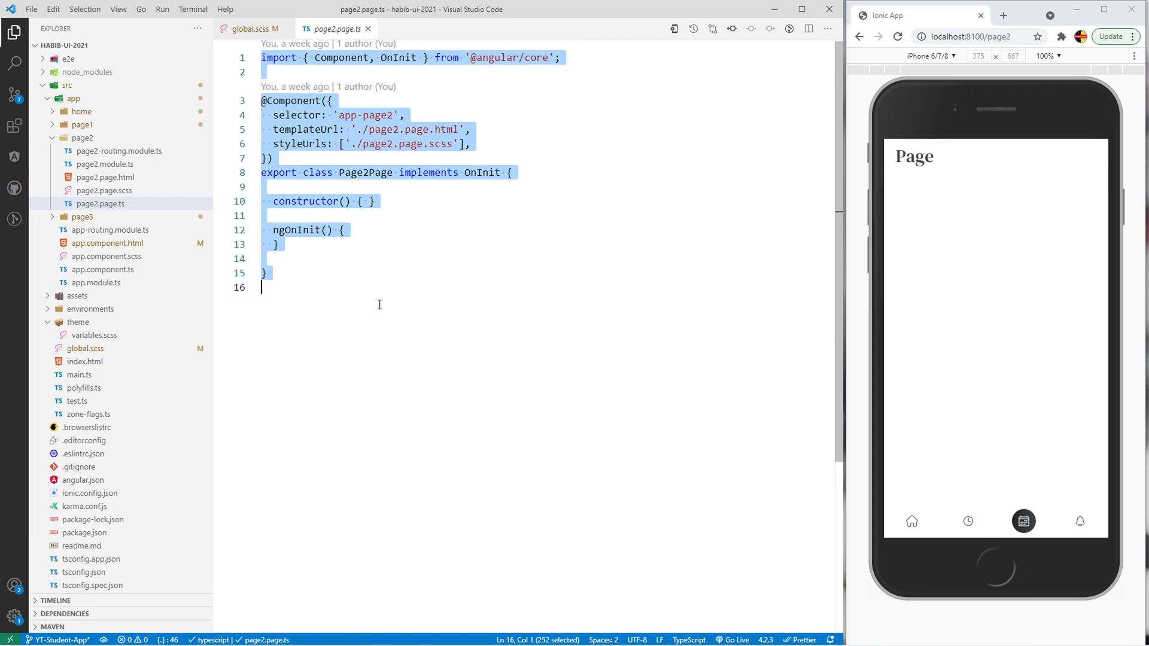
key(ctrl+v)
scroll(404, 314, up, 5)
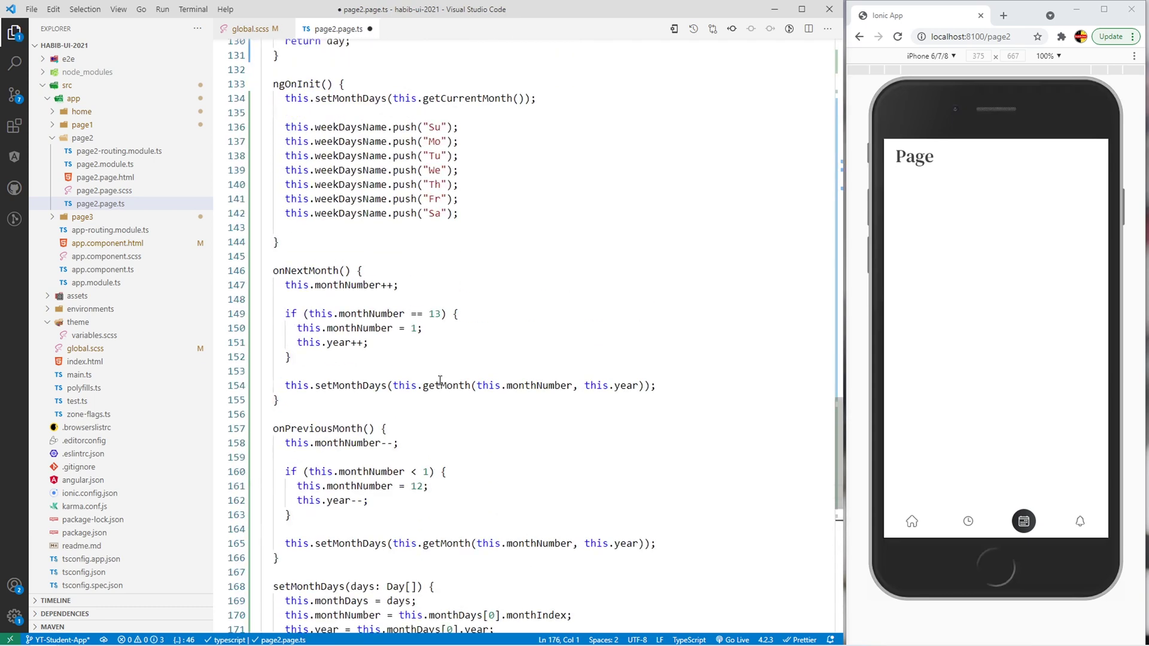
scroll(440, 380, up, 5)
scroll(440, 380, up, 5)
scroll(449, 369, up, 5)
scroll(459, 355, up, 5)
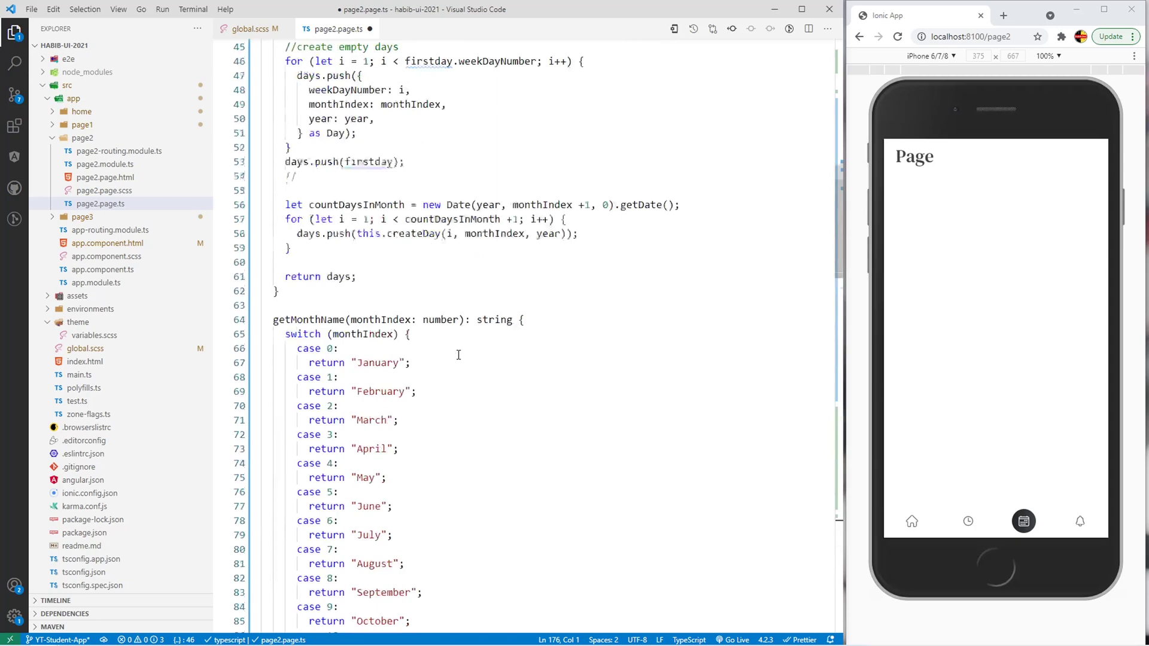
scroll(458, 355, up, 5)
scroll(458, 356, up, 5)
scroll(457, 355, up, 3)
scroll(456, 355, up, 2)
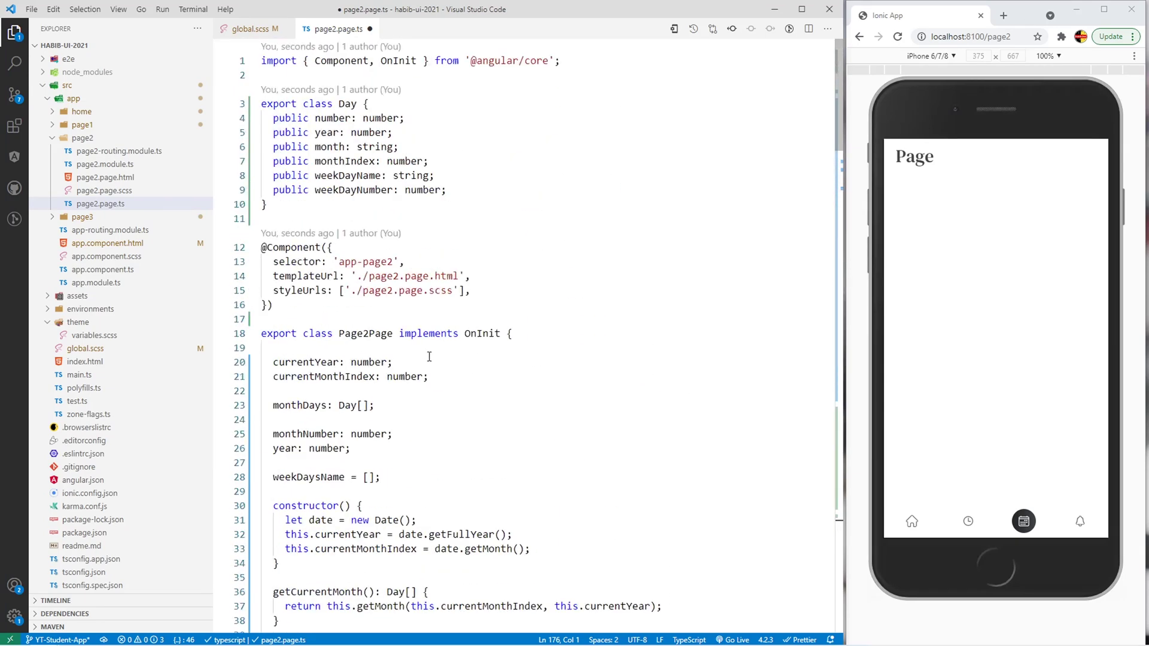
scroll(429, 357, down, 5)
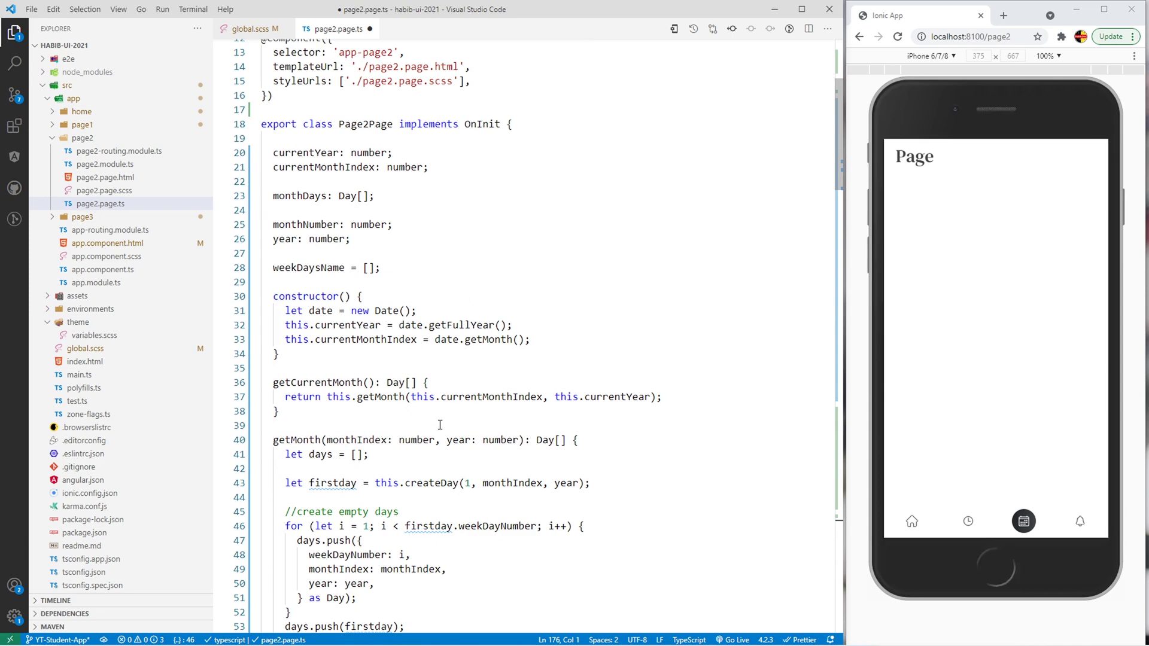
scroll(507, 285, down, 3)
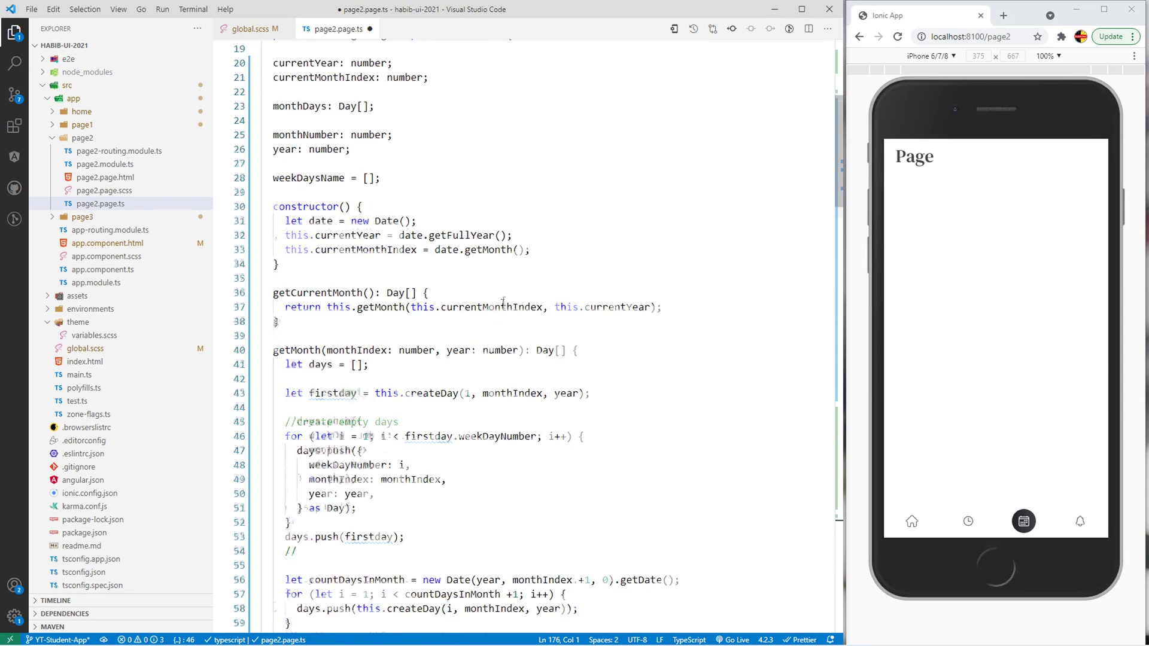
scroll(469, 346, down, 3)
scroll(473, 489, up, 3)
scroll(485, 446, up, 3)
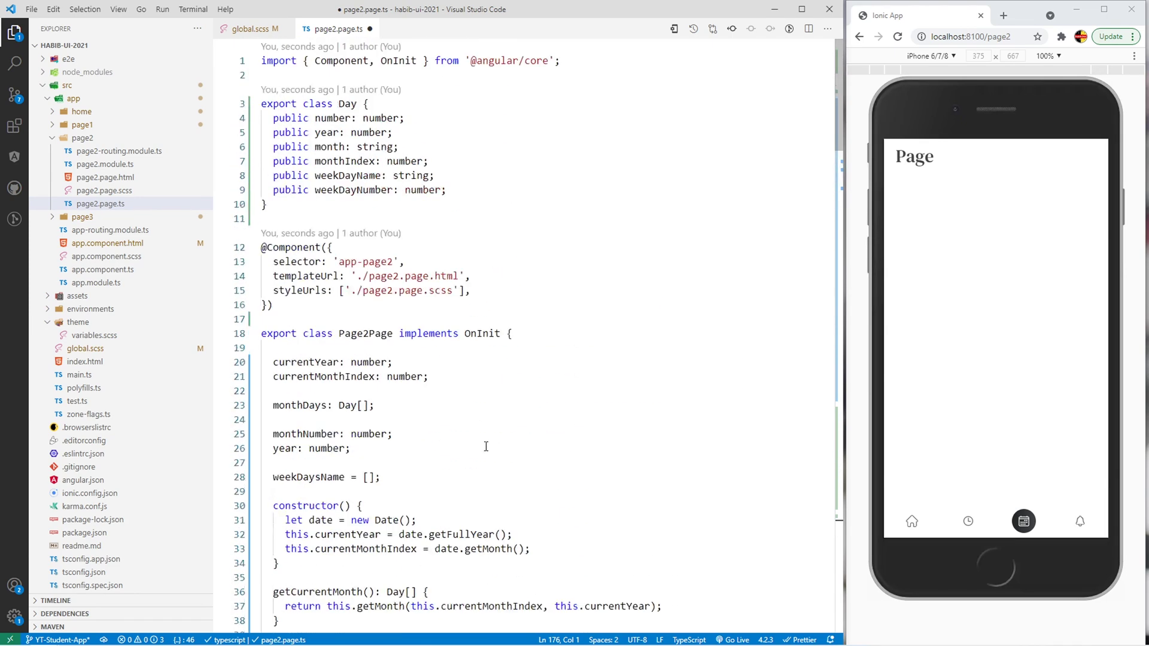
click(105, 177)
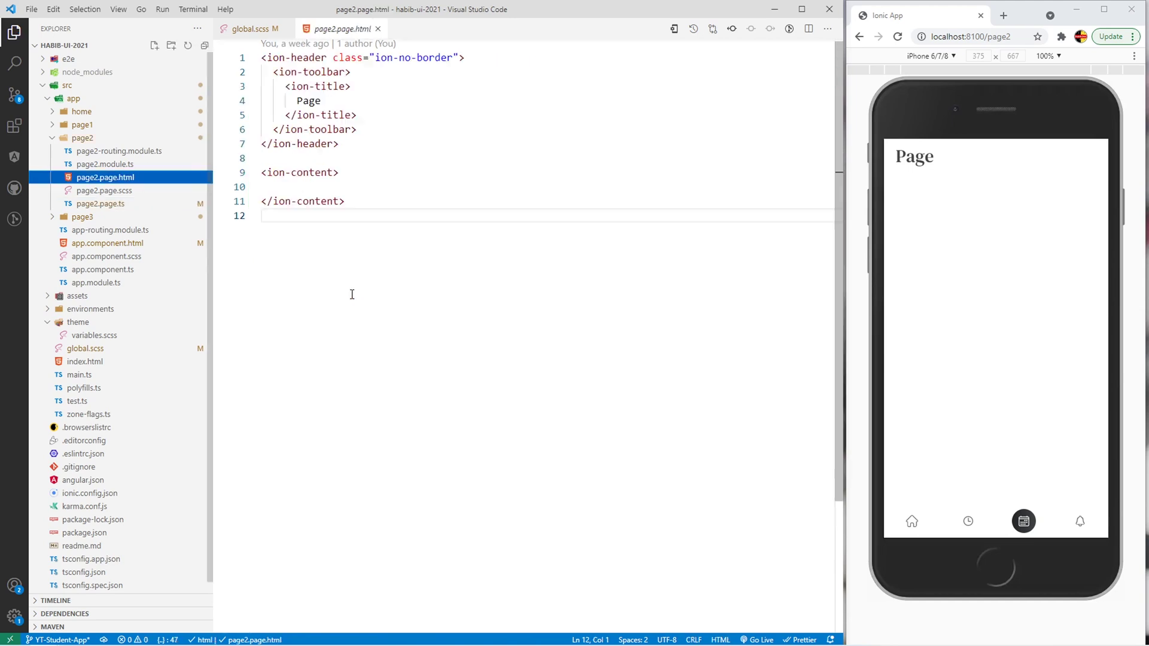
Step: Retitle page2 to Calendar and paste the calendar card markup into an Emmet .ion-padding div
double_click(311, 104)
text(Calendar)
key(ctrl+s)
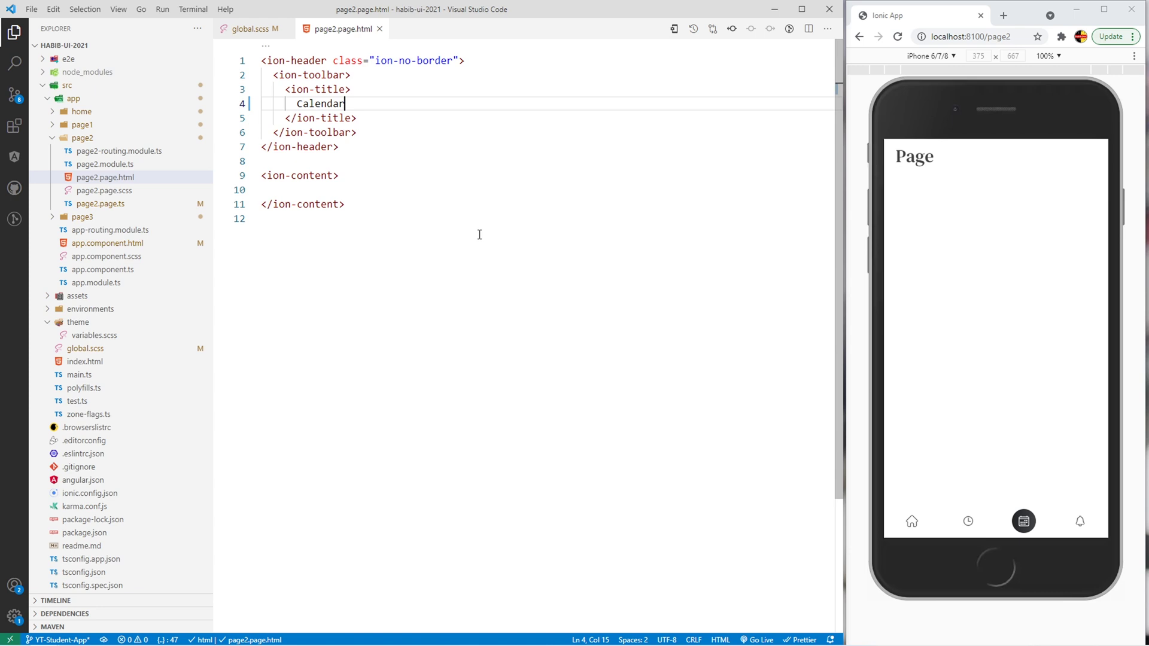
click(389, 190)
key(Return)
key(Return)
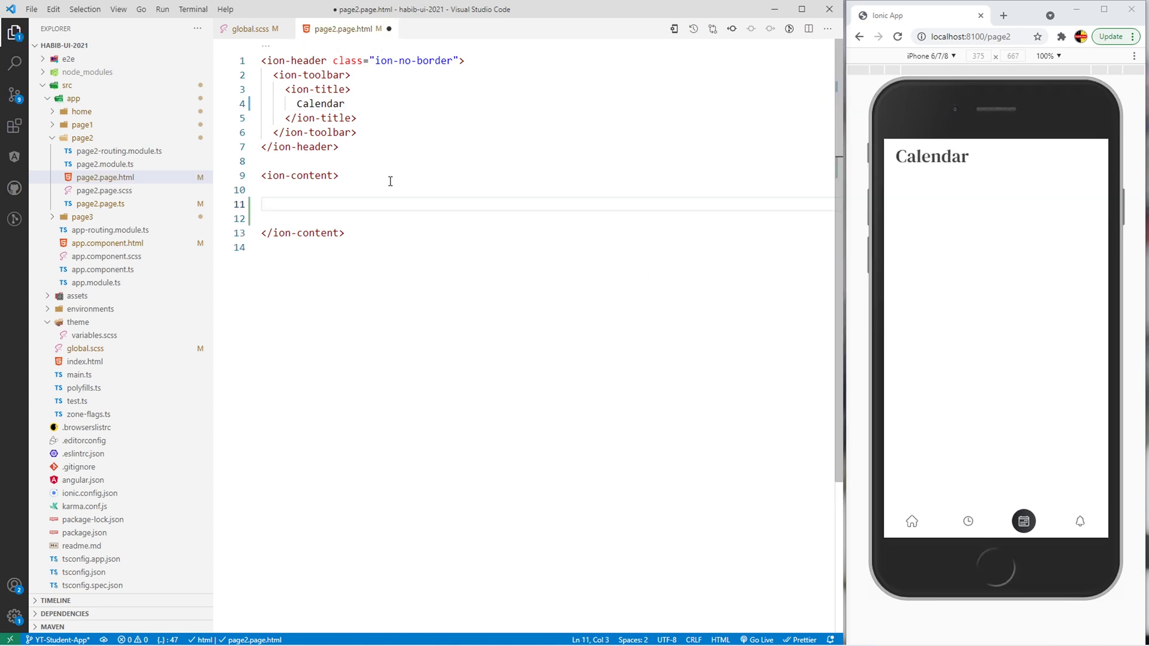
text(.ion)
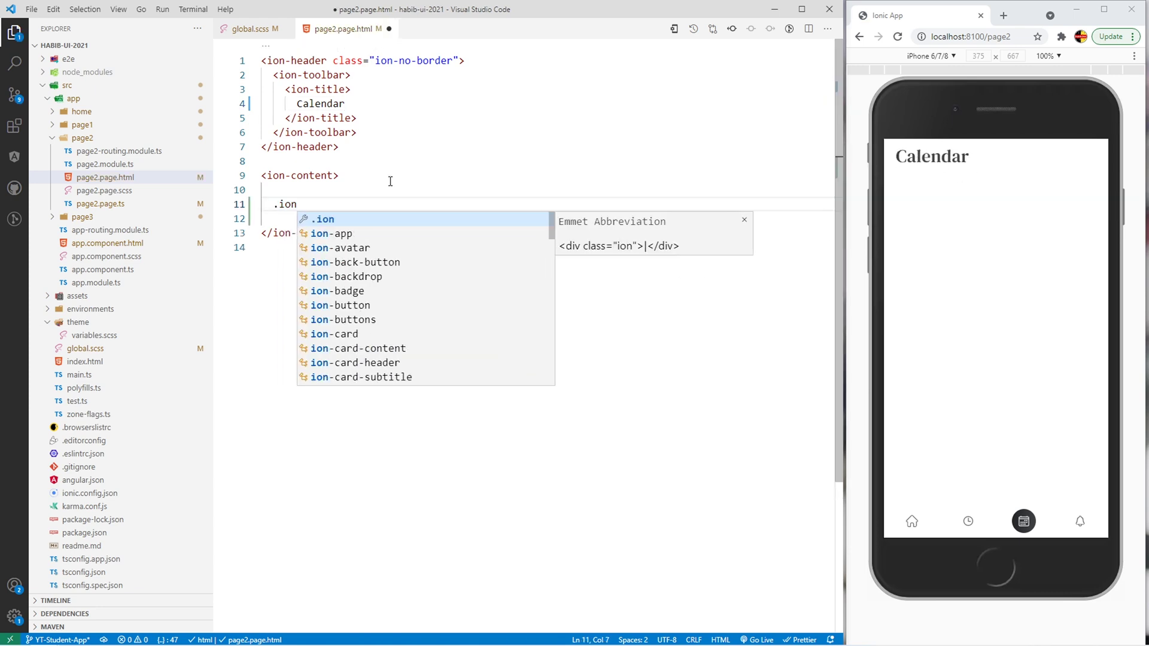
text(-padding)
key(Tab)
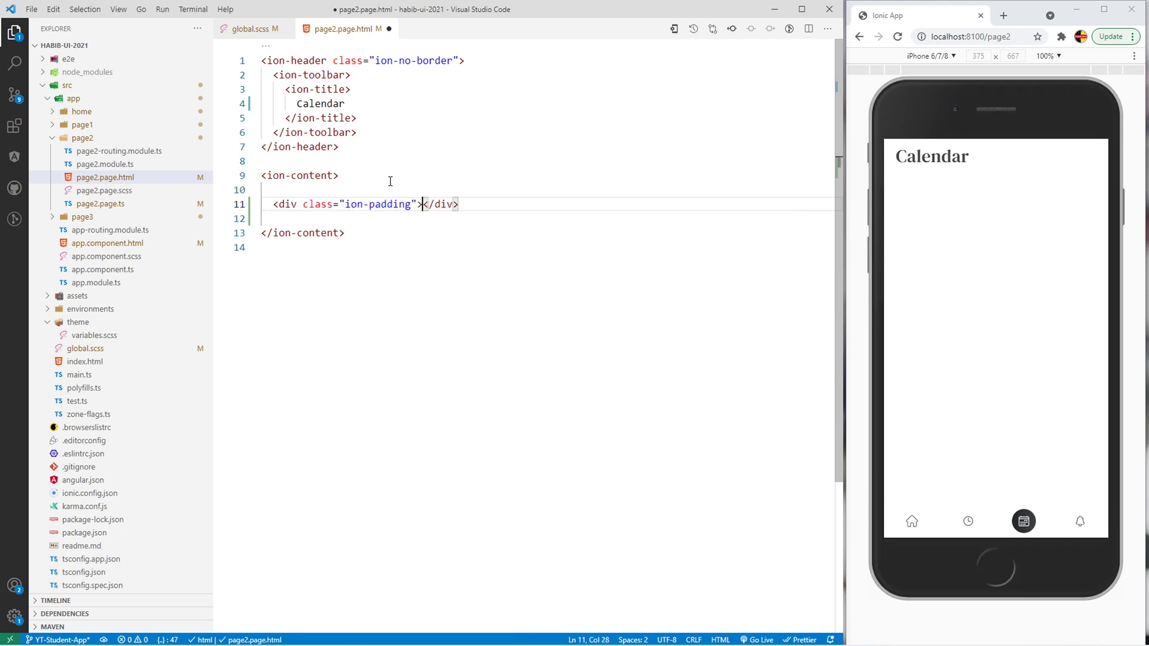
key(Return)
key(Return)
key(Return)
key(Up)
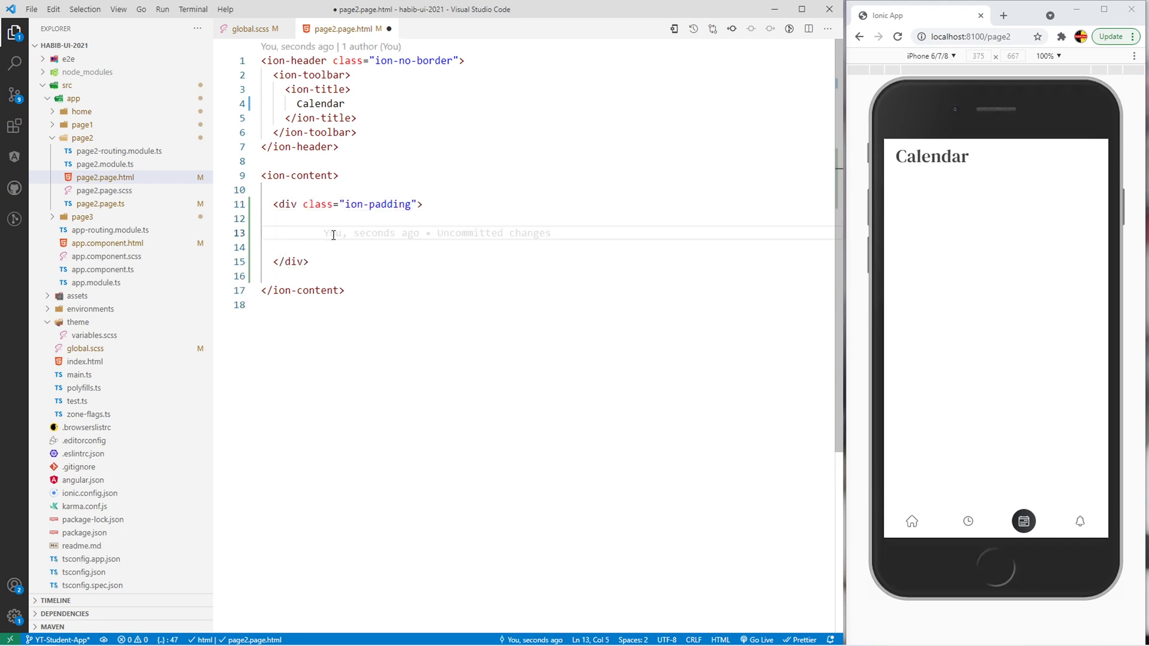
mouse_move(437, 232)
key(ctrl+v)
scroll(419, 308, down, 2)
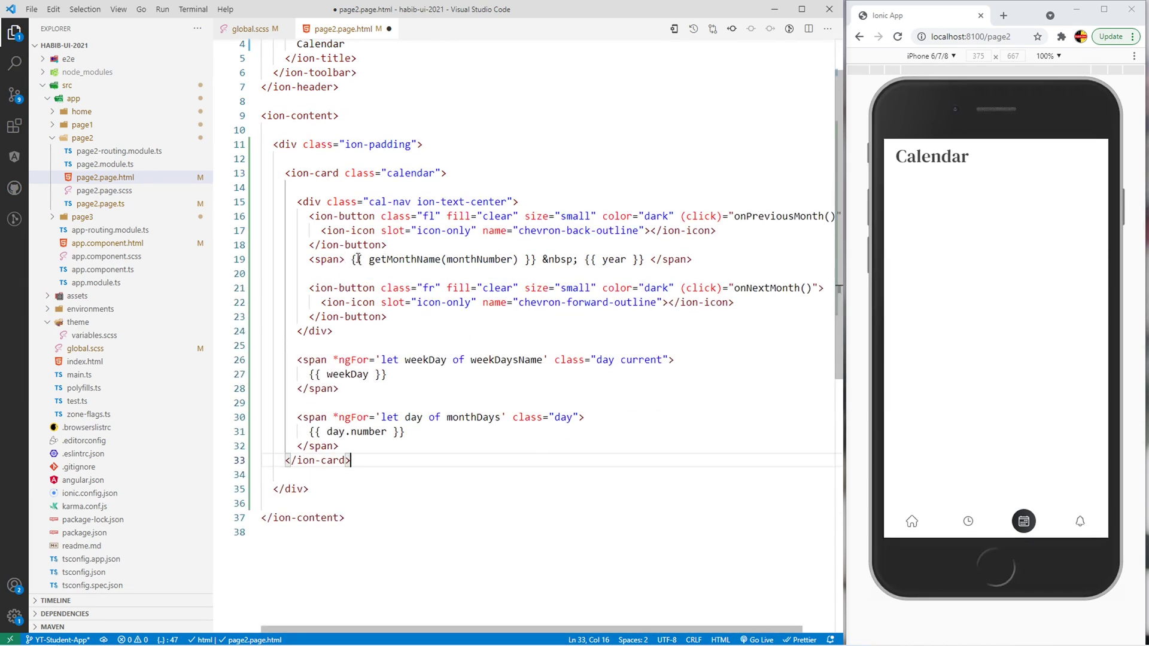
Step: Remove the blank line after the calendar card tag and save, rendering May 2021
drag(351, 260, 640, 259)
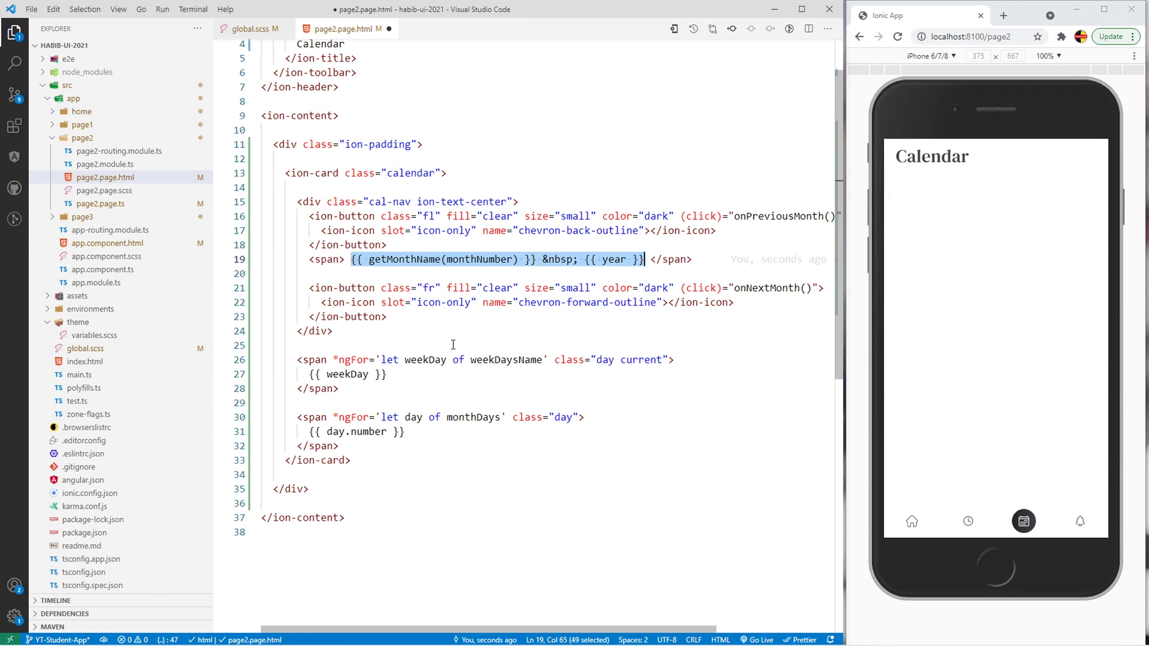
click(307, 174)
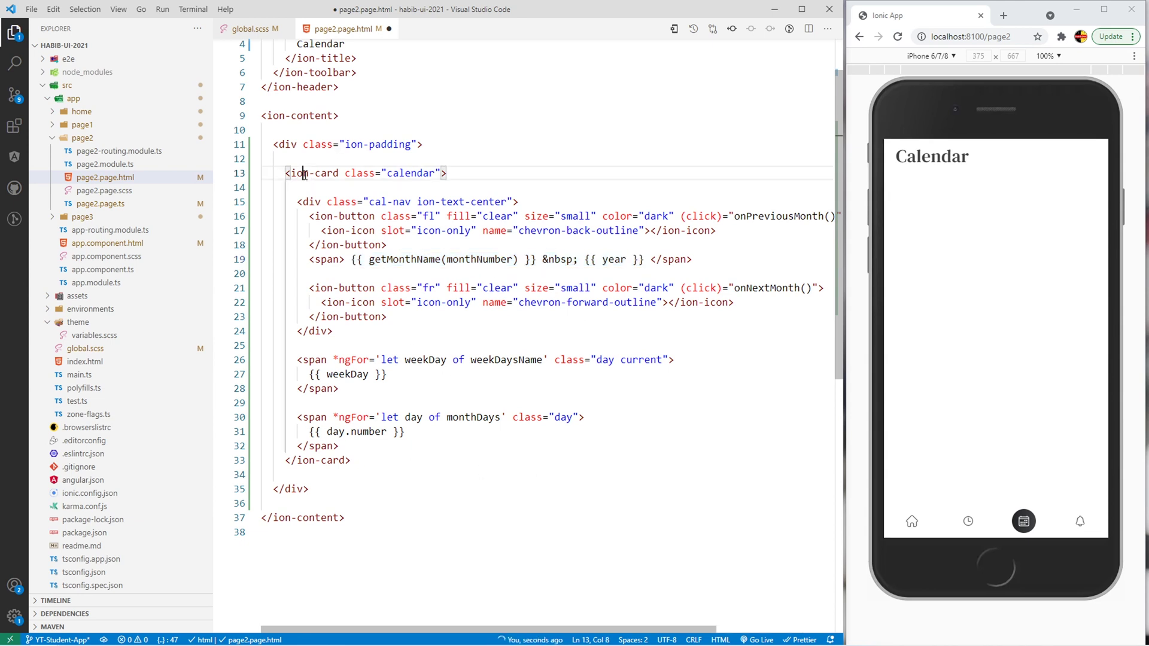
click(333, 189)
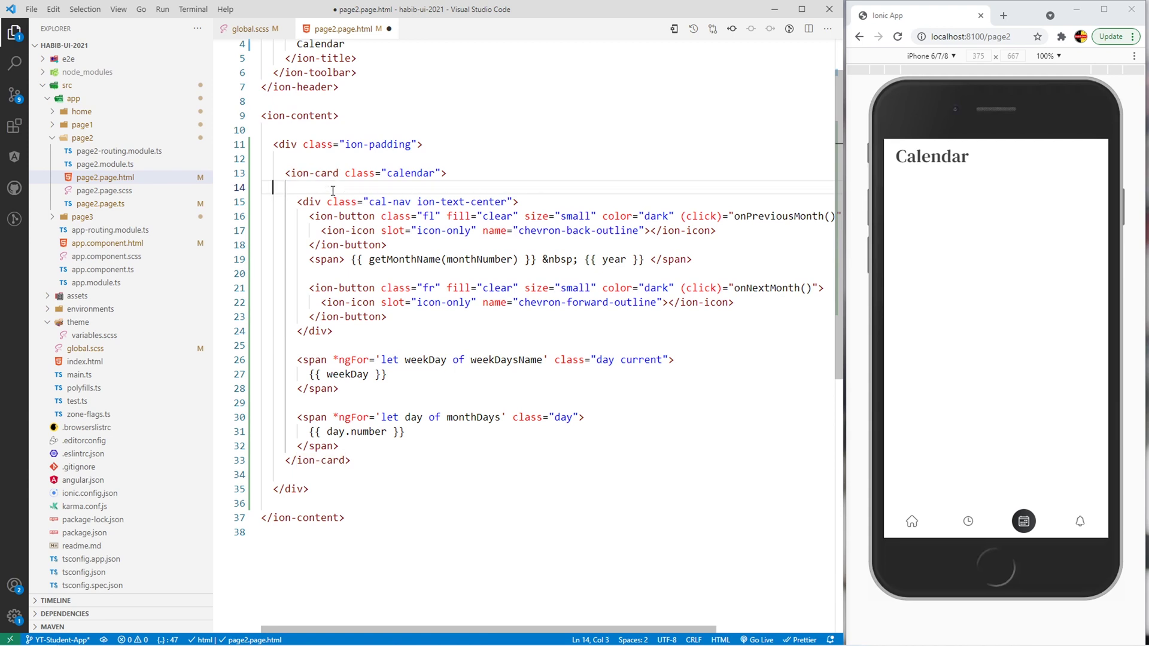
key(BackSpace)
key(ctrl+s)
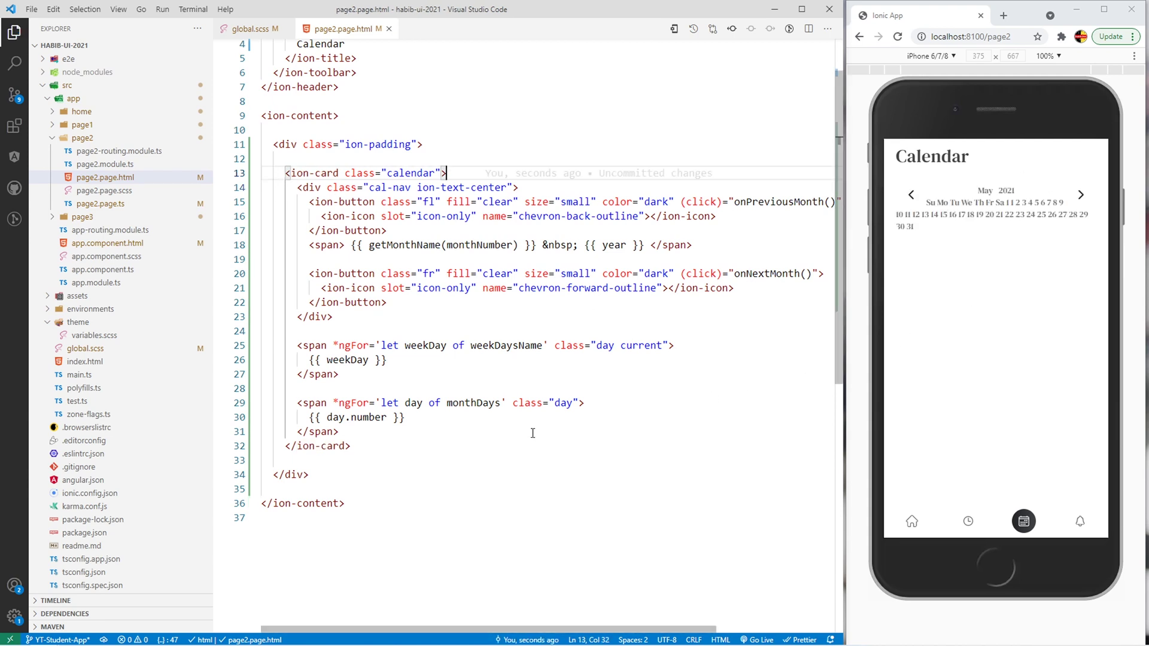
scroll(262, 451, down, 1)
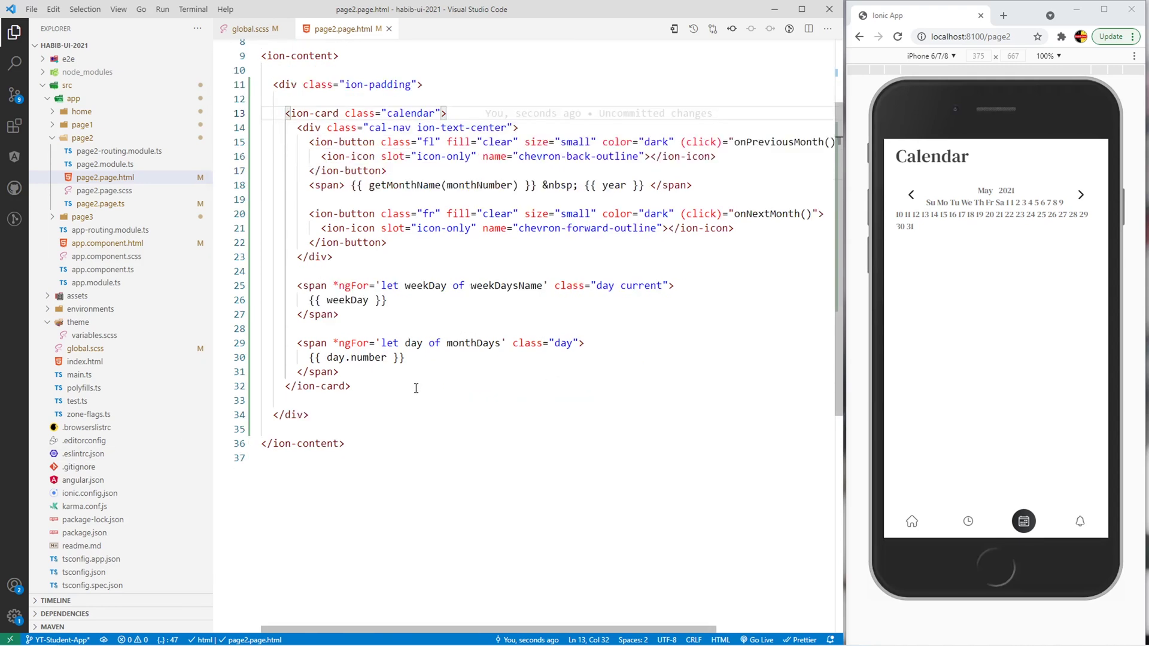
click(383, 387)
Step: Add the Upcoming tests heading below the calendar card and save
key(Return)
key(Return)
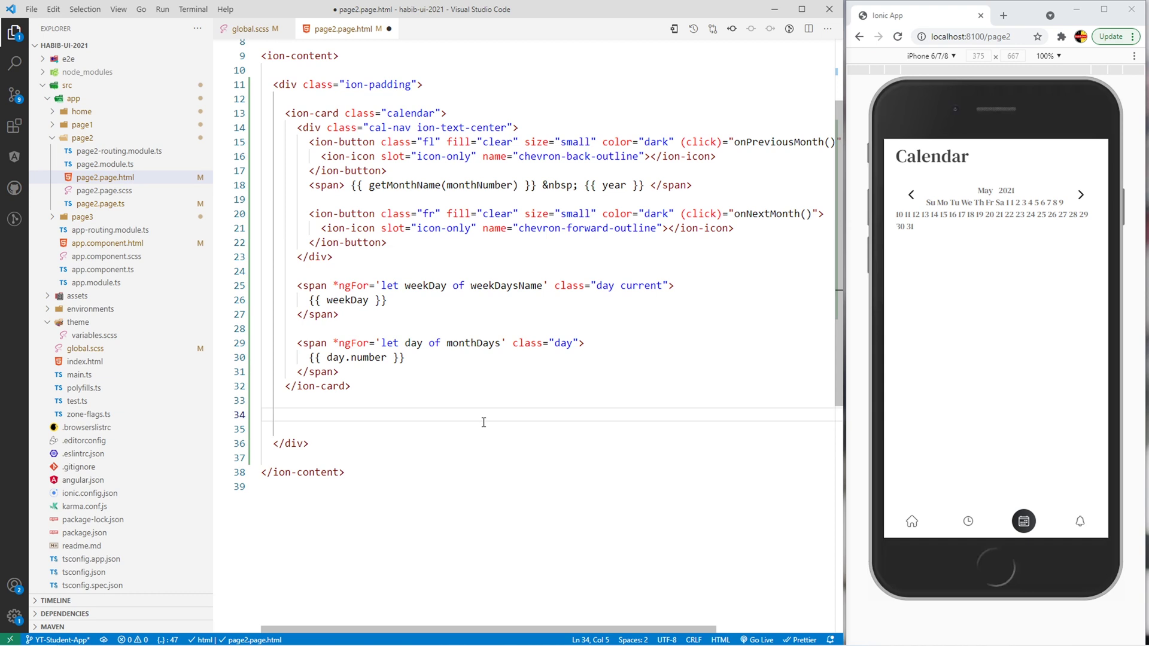
key(ctrl+v)
drag(381, 429, 463, 428)
key(ctrl+s)
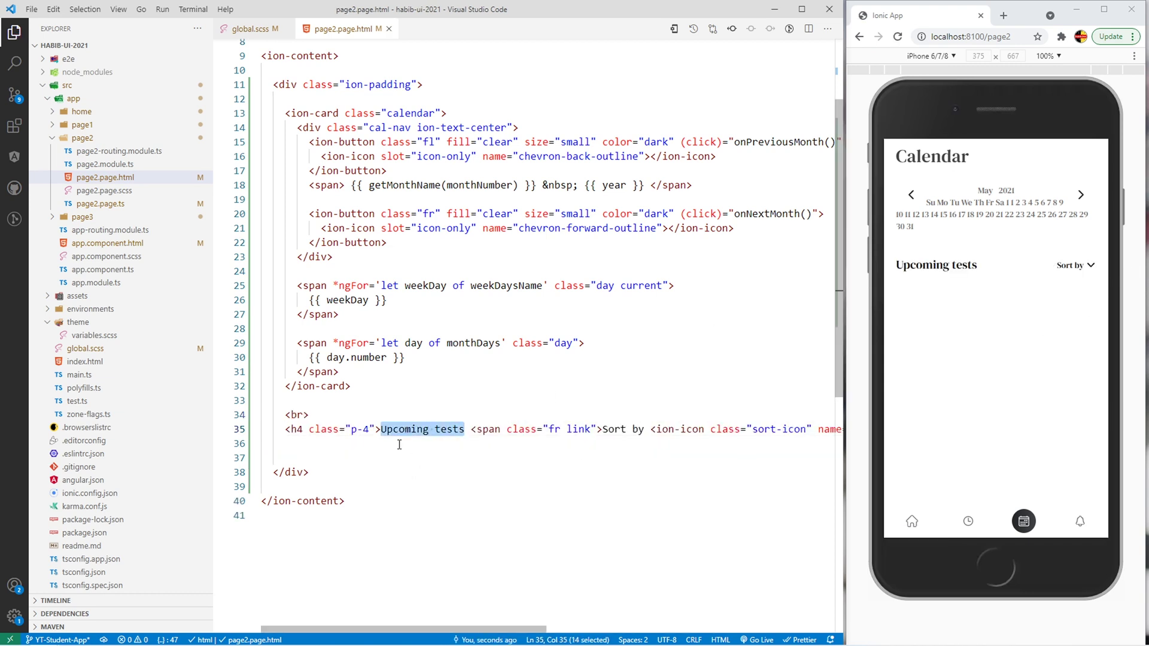
Step: Add a Science Presentation test item below the heading and save
click(408, 443)
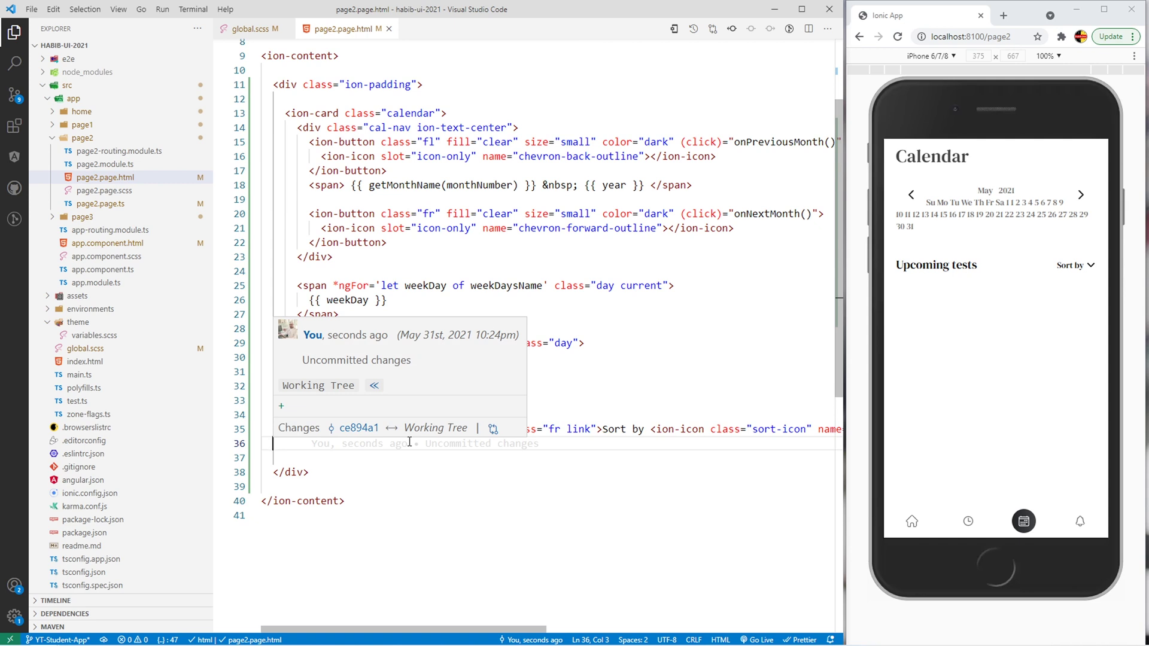
key(Return)
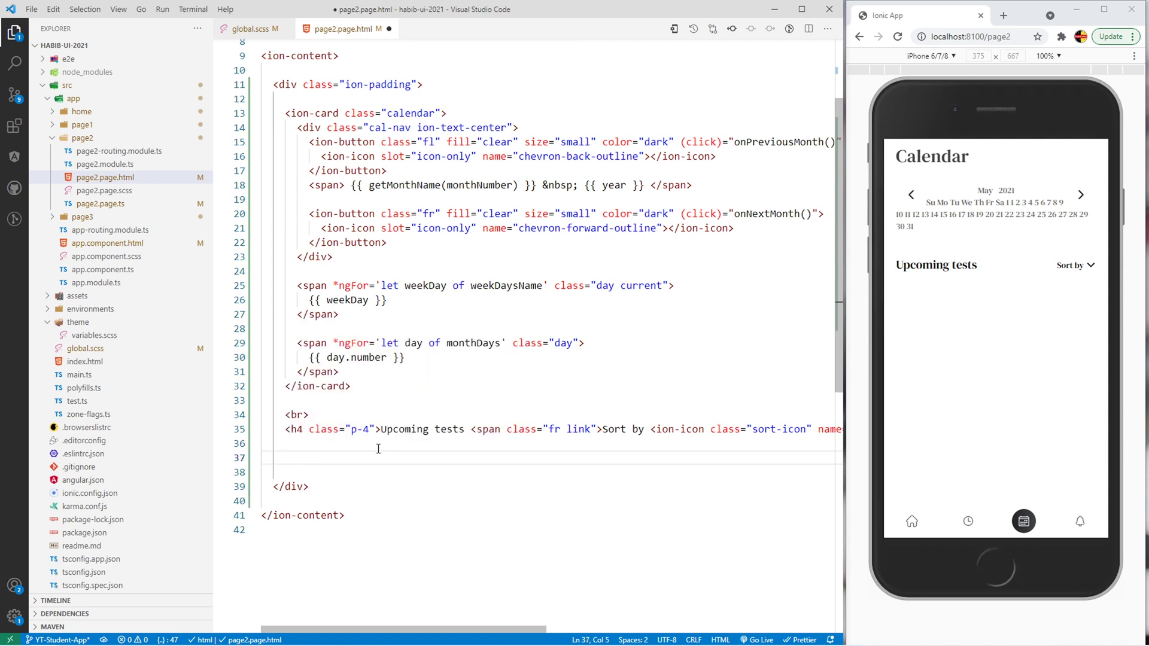
text(<ion-item button lines="none">       <ion-avatar slot="start" class="medium">         <img src="assets/icon/atom.svg">       </ion-avatar>       <ion-label>         Science         <p>Presentation</p>       </ion-label>       <ion-label slot="end">         <p class="ion-text-right">Sun, 10:00 AM</p>         <p>&nbsp;</p>       </ion-label>     </ion-item>)
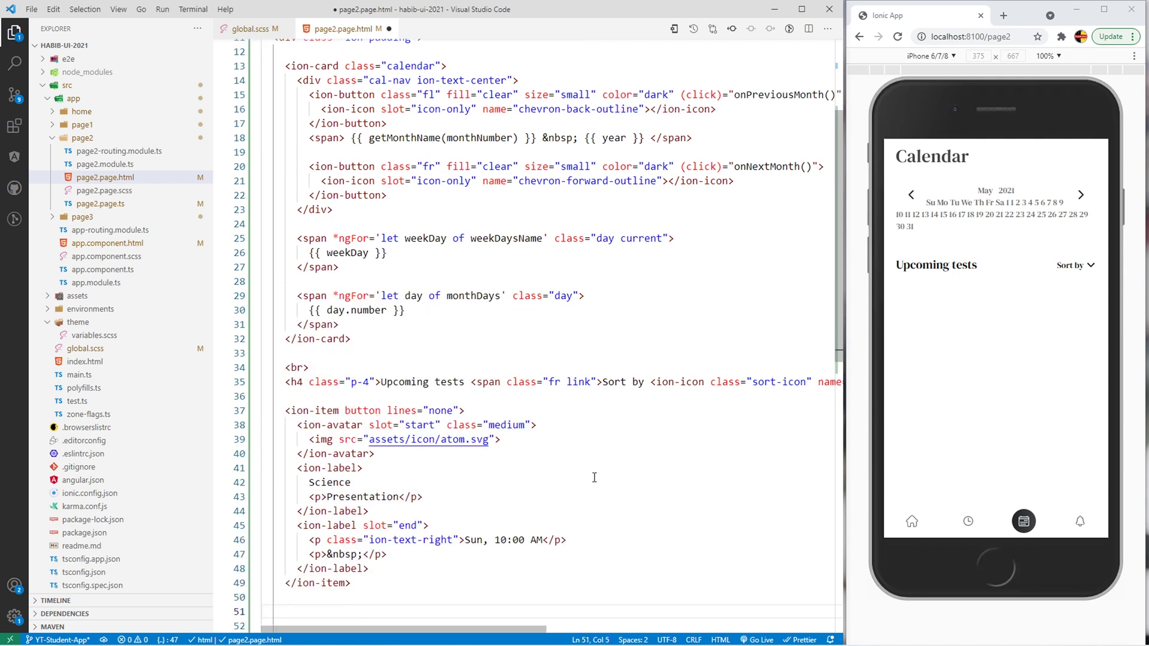
key(ctrl+s)
scroll(475, 378, down, 4)
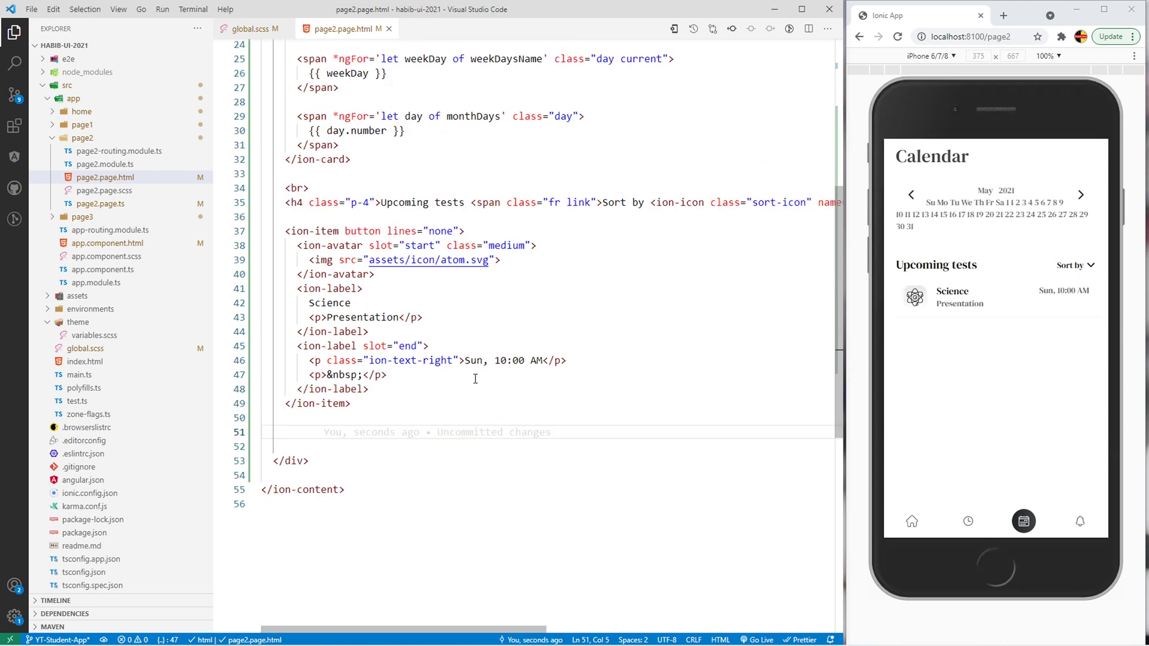
Step: Review the test item's medium avatar, subject and date label blocks, and end slot
double_click(467, 248)
double_click(506, 246)
text(<p>Test</p>)
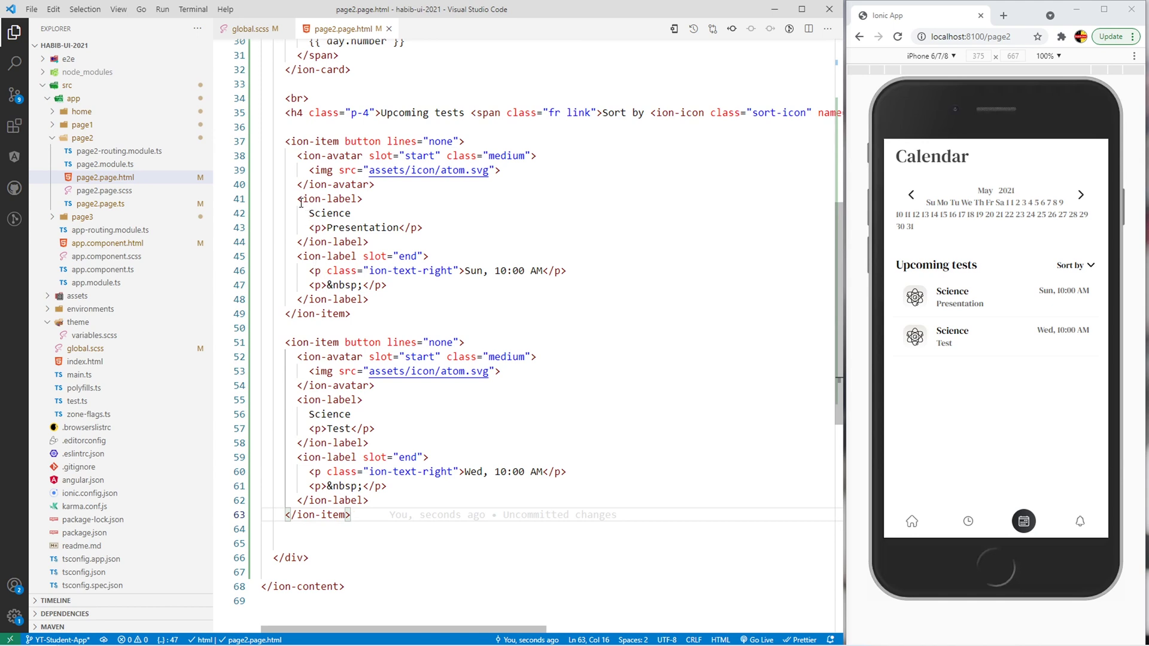
drag(297, 198, 369, 241)
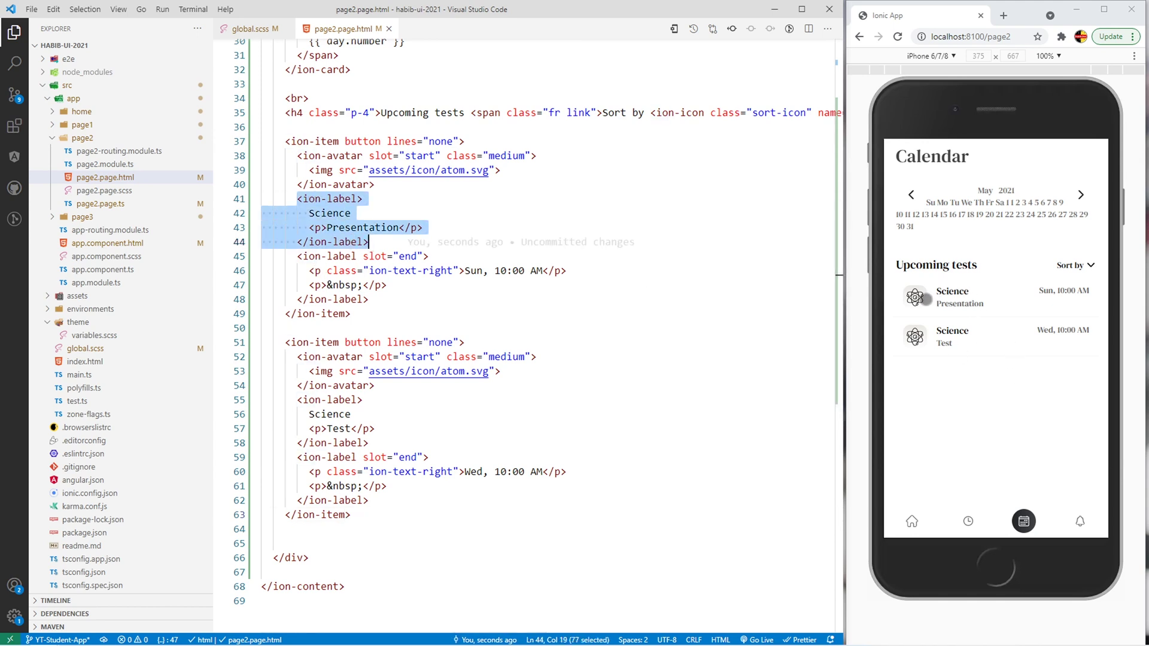
drag(298, 256, 369, 298)
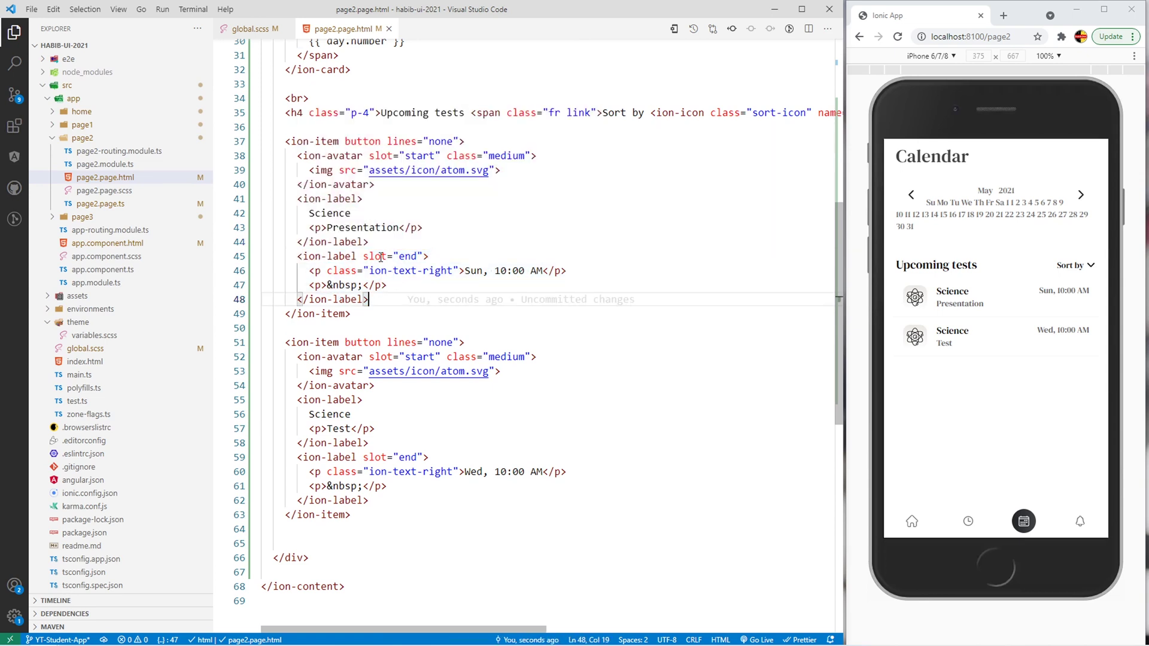
double_click(408, 256)
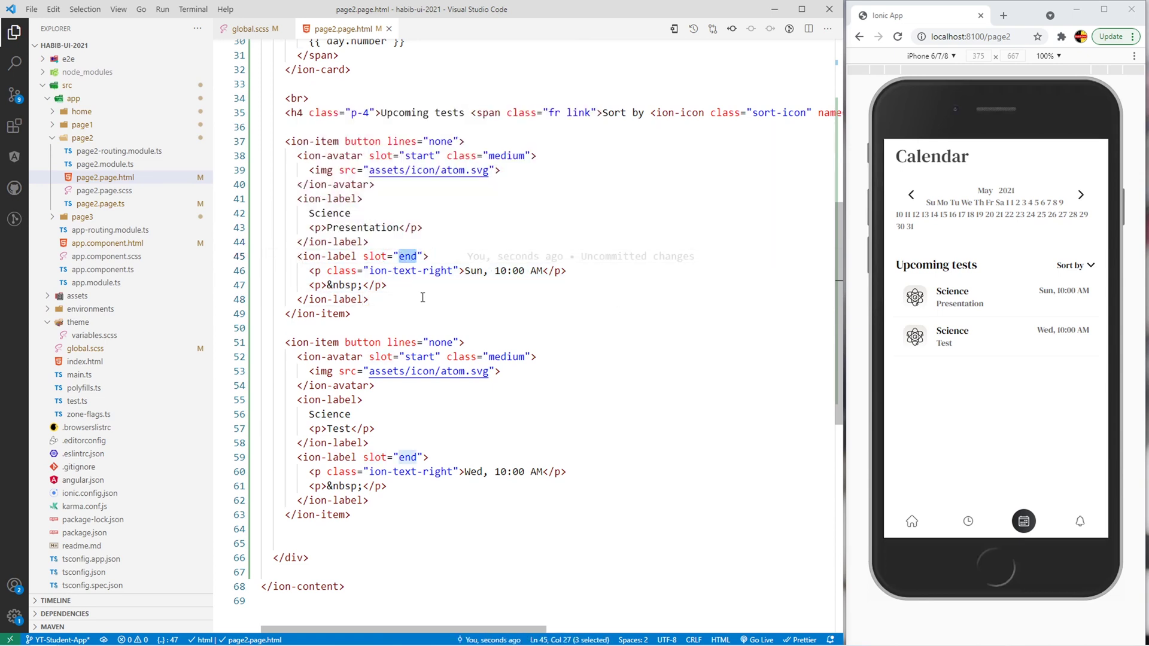
click(413, 327)
scroll(410, 341, up, 8)
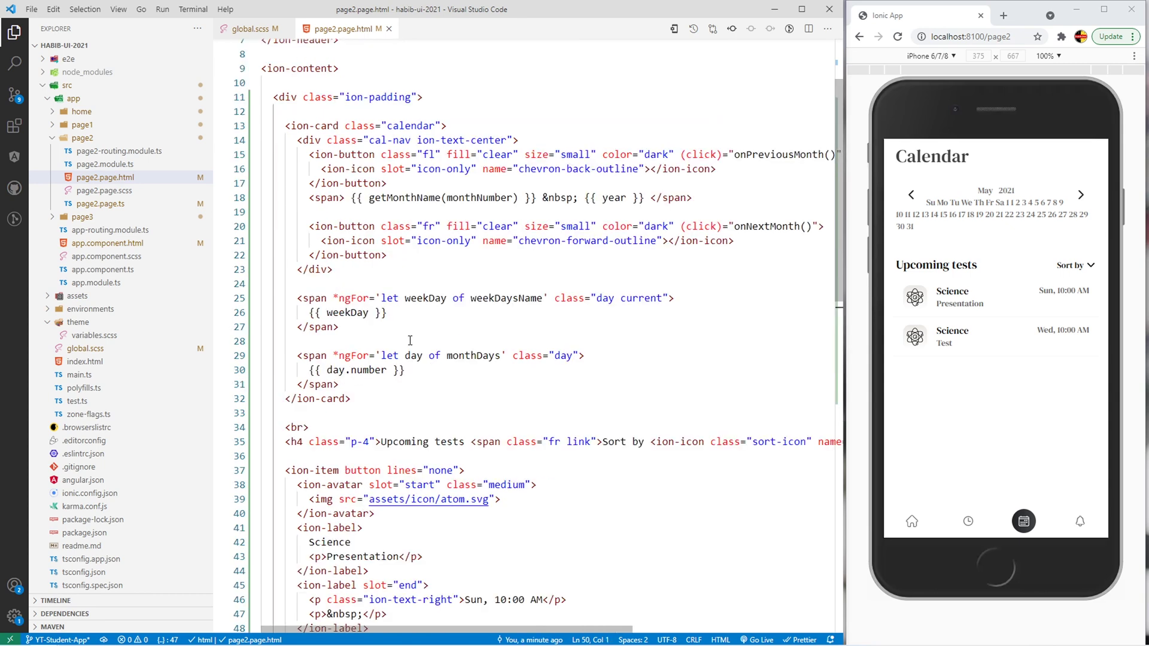
scroll(404, 341, down, 3)
scroll(409, 324, up, 3)
Step: Paste the calendar SCSS into page2.page.scss and review the .calendar properties
click(104, 190)
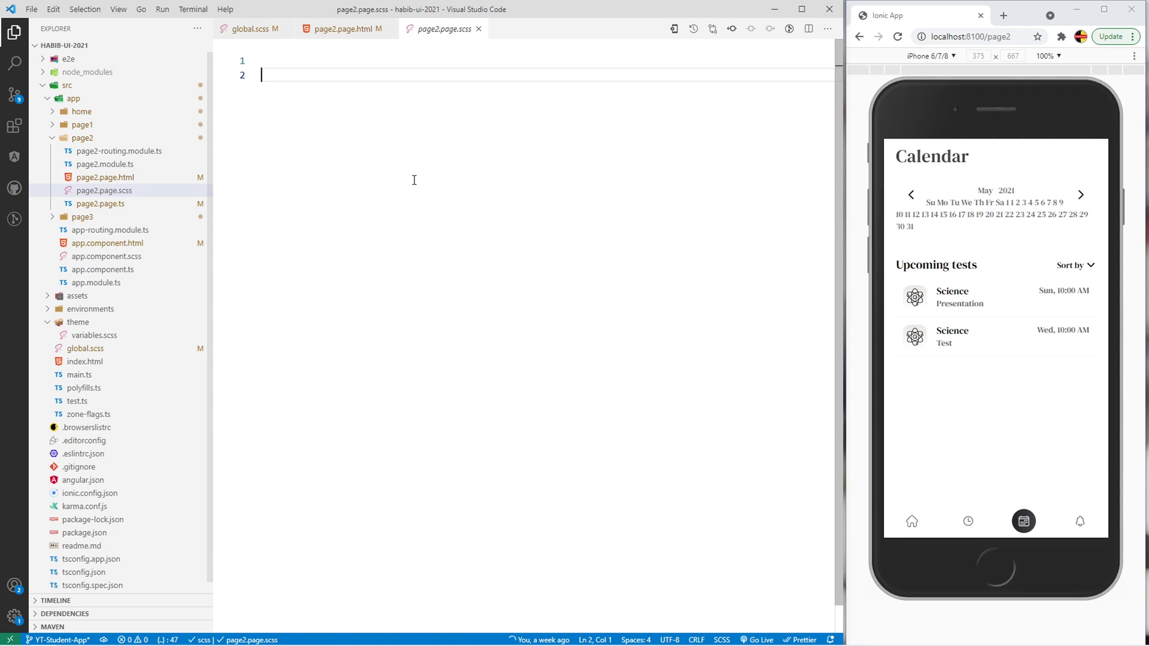
text(.calendar {      min-height: 246px;      padding-left: 12px;     padding-right: 4px;     padding-top: 2px;     padding-bottom: 18px;     width: 290px;     --background: var(--custom-gradient-secondary);     margin: 10px auto;     box-shadow: none;     border-radius: 20px;       .day {       width: 38px;       display: inline-block;       color: #7a7676;       text-align: center;        padding: 2px 0;      }      .current {         color: rgb(75, 75, 75);     }      .cal-nav {         margin: 10px auto;         width: 260px;         background: #fff;         border-radius: 12px;         overflow: auto;          span {             position: relative;             top: 8px;         }     }    })
scroll(399, 387, up, 3)
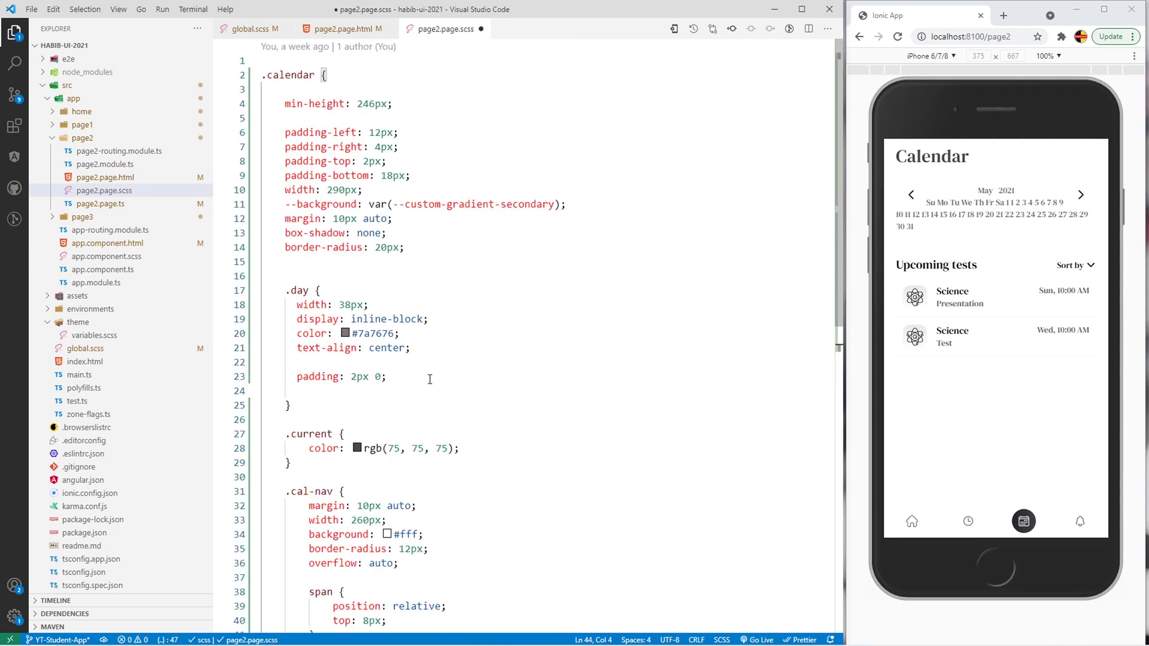
double_click(289, 75)
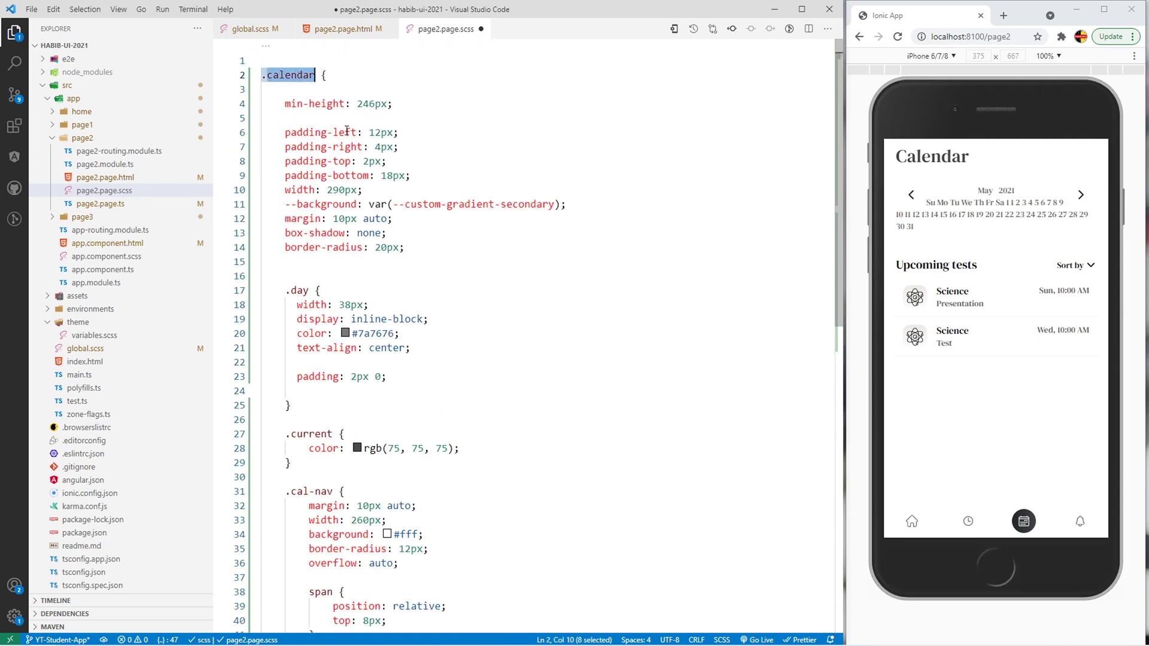
triple_click(286, 103)
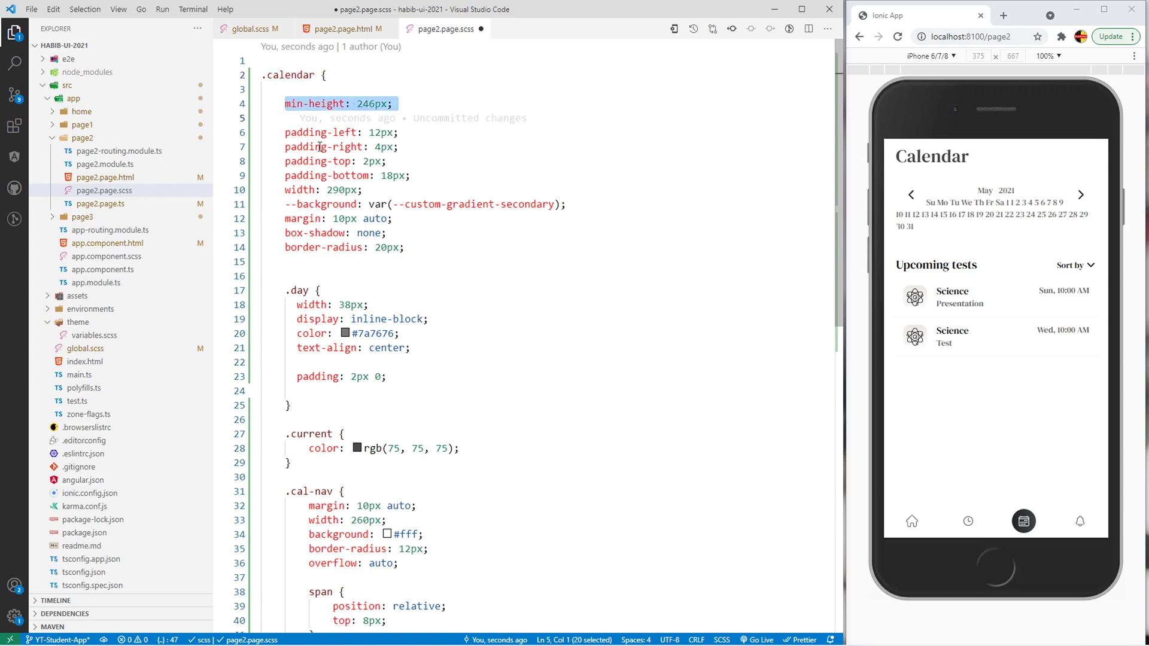
click(309, 132)
double_click(296, 190)
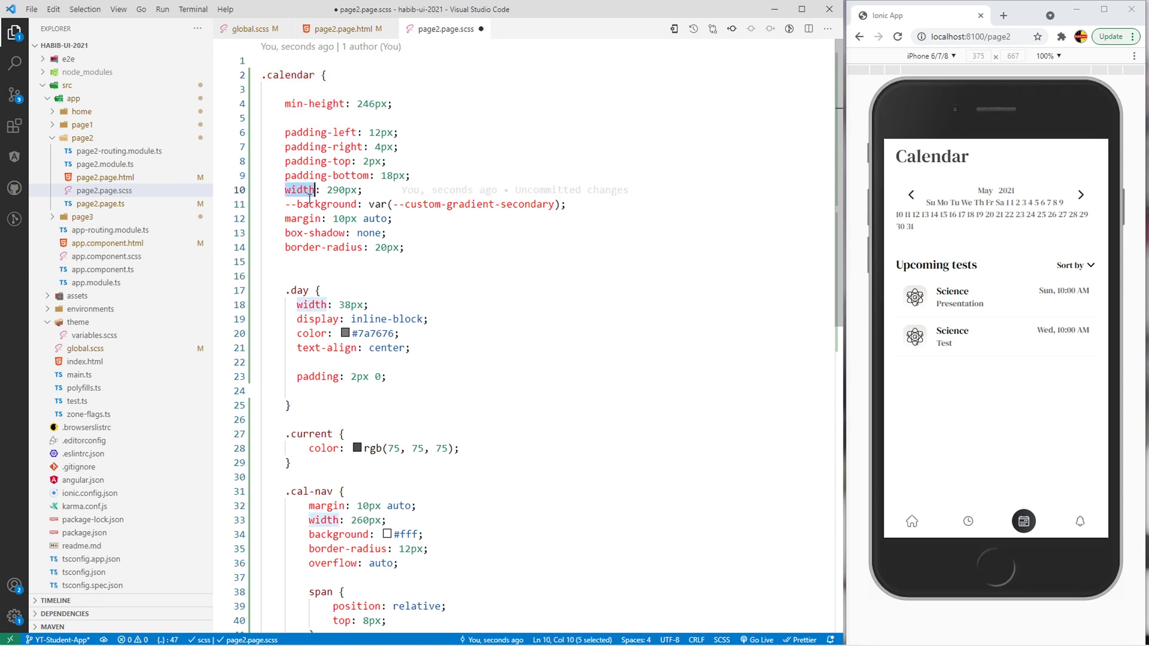
double_click(323, 204)
double_click(525, 204)
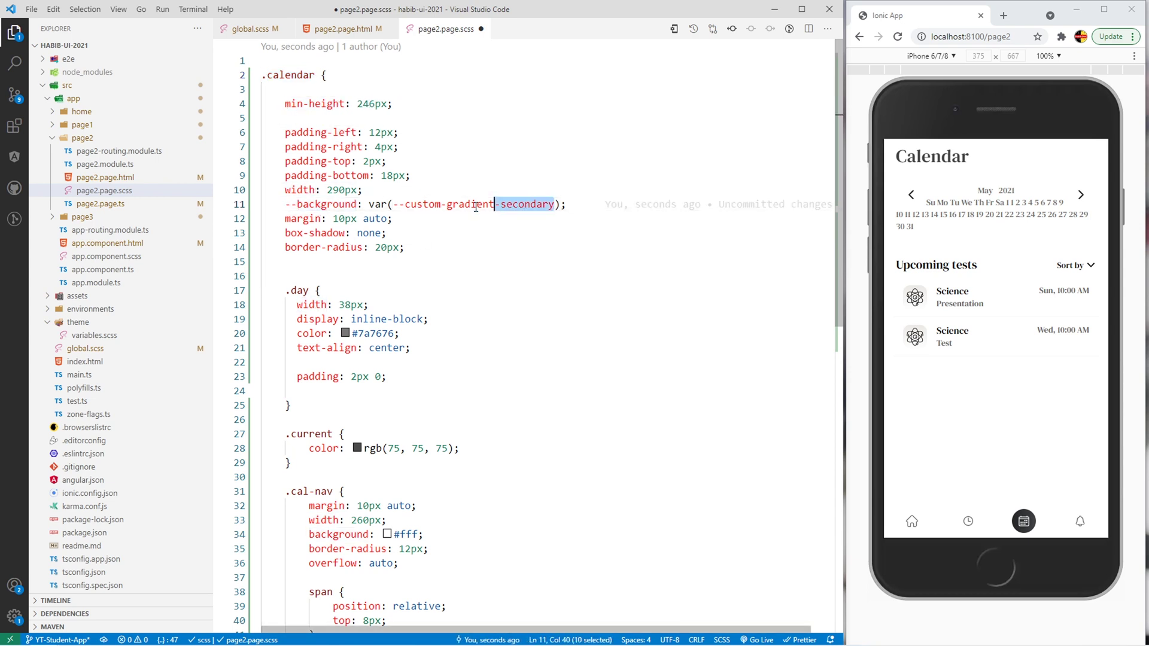
drag(555, 203, 395, 204)
click(287, 262)
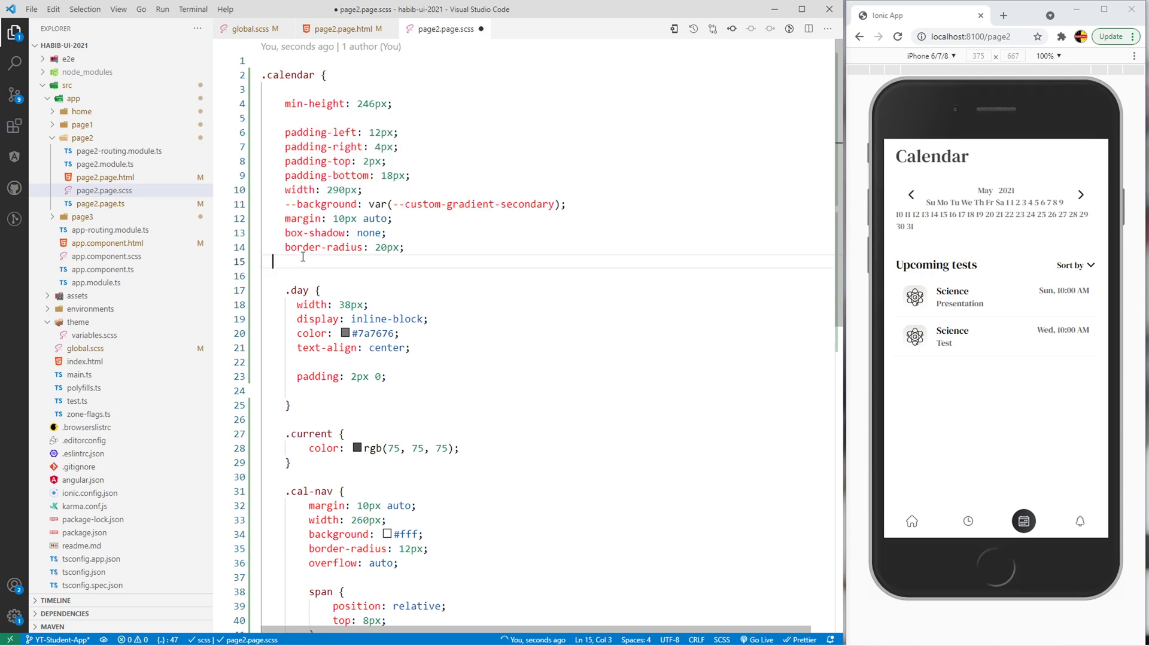
drag(286, 233, 345, 233)
click(342, 261)
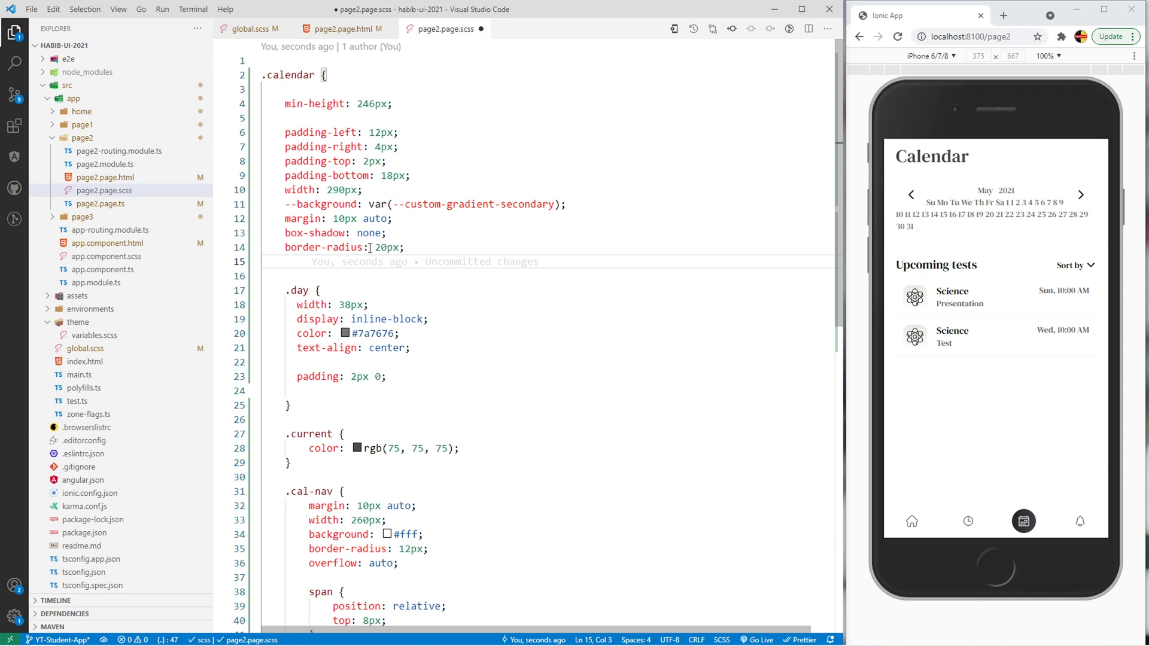
scroll(395, 270, down, 1)
Step: Remove the two blank lines inside .day and review the .current and .cal-nav rules
double_click(324, 217)
click(341, 246)
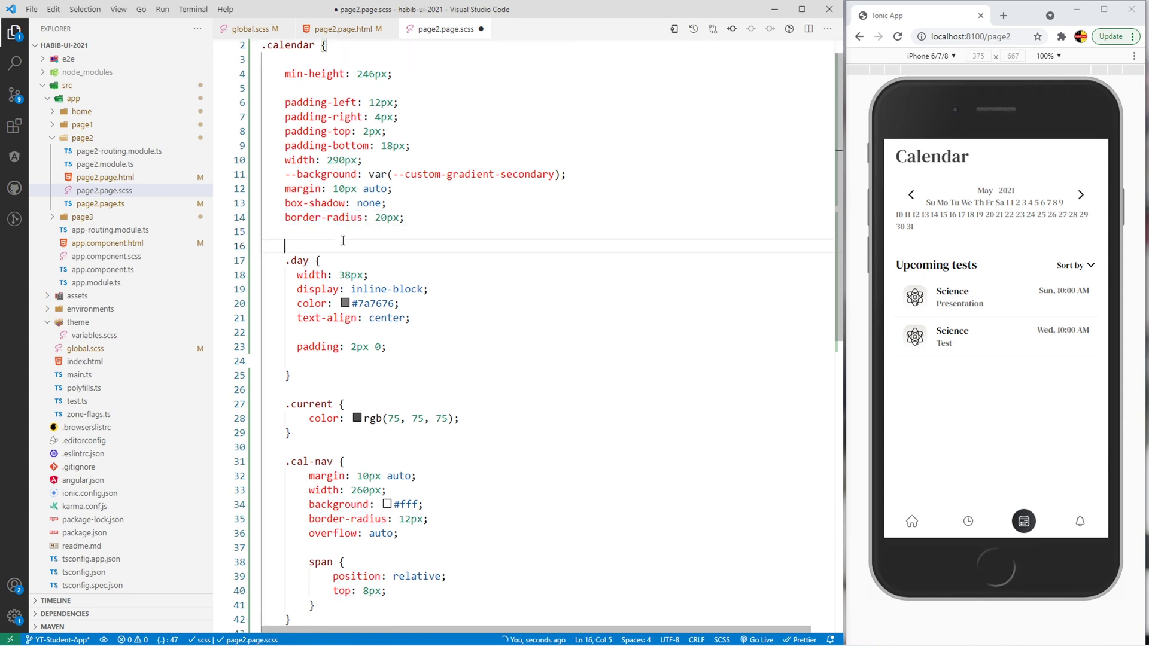
scroll(362, 228, down, 1)
drag(296, 216, 415, 287)
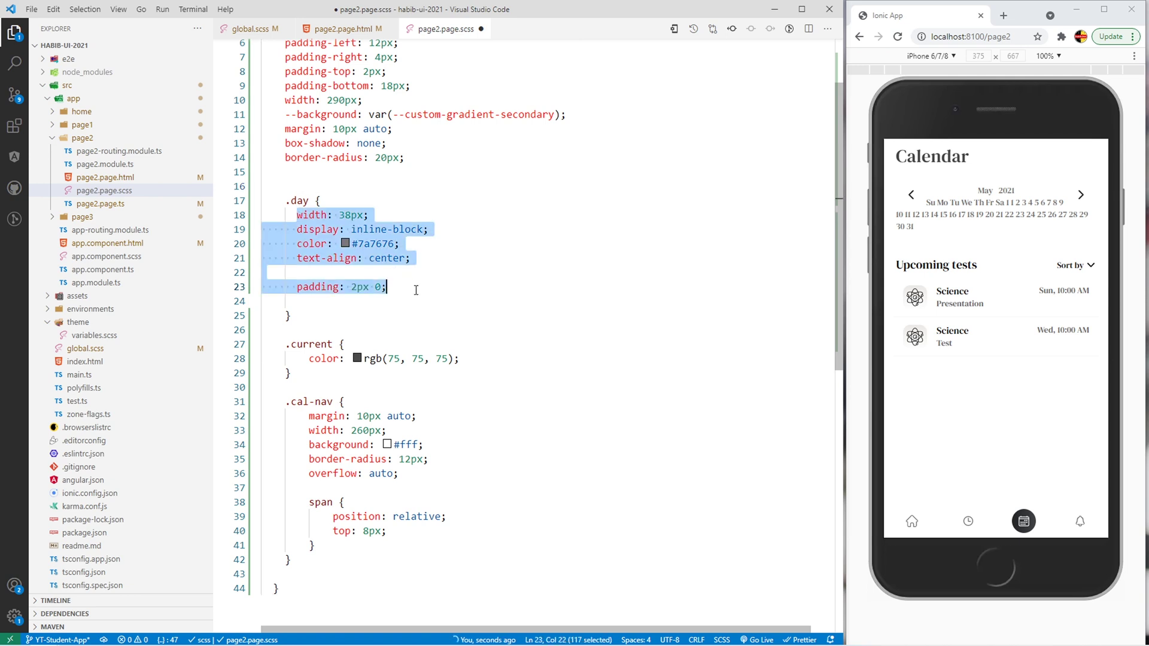
click(324, 272)
key(BackSpace)
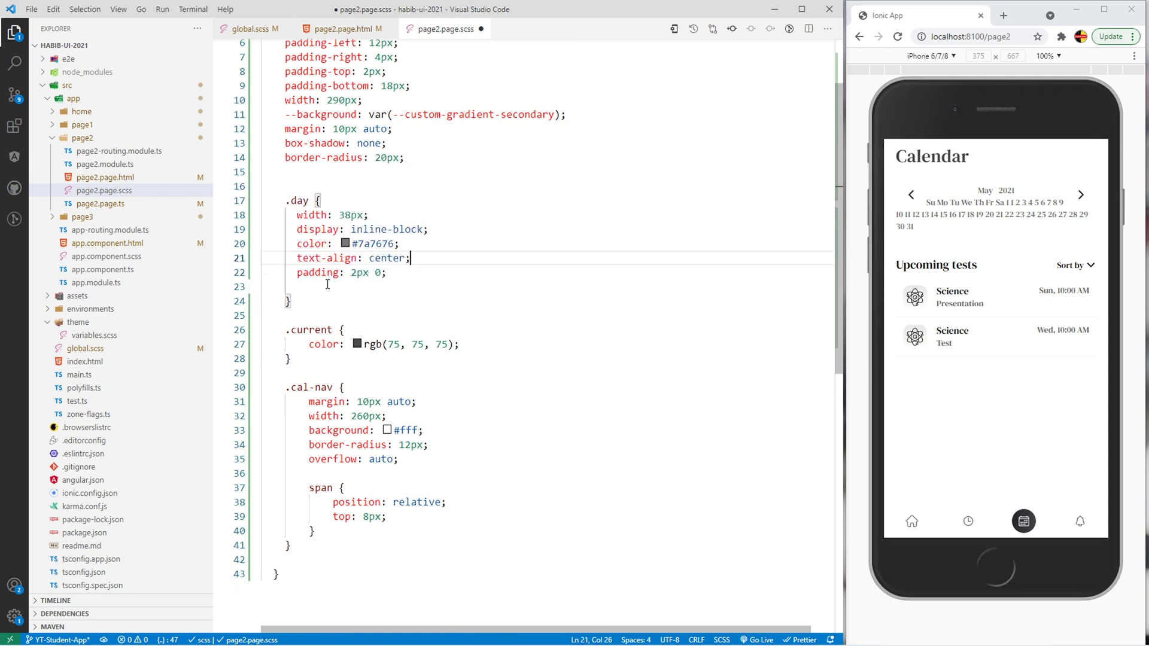
key(BackSpace)
scroll(324, 288, down, 1)
double_click(310, 286)
scroll(368, 326, down, 2)
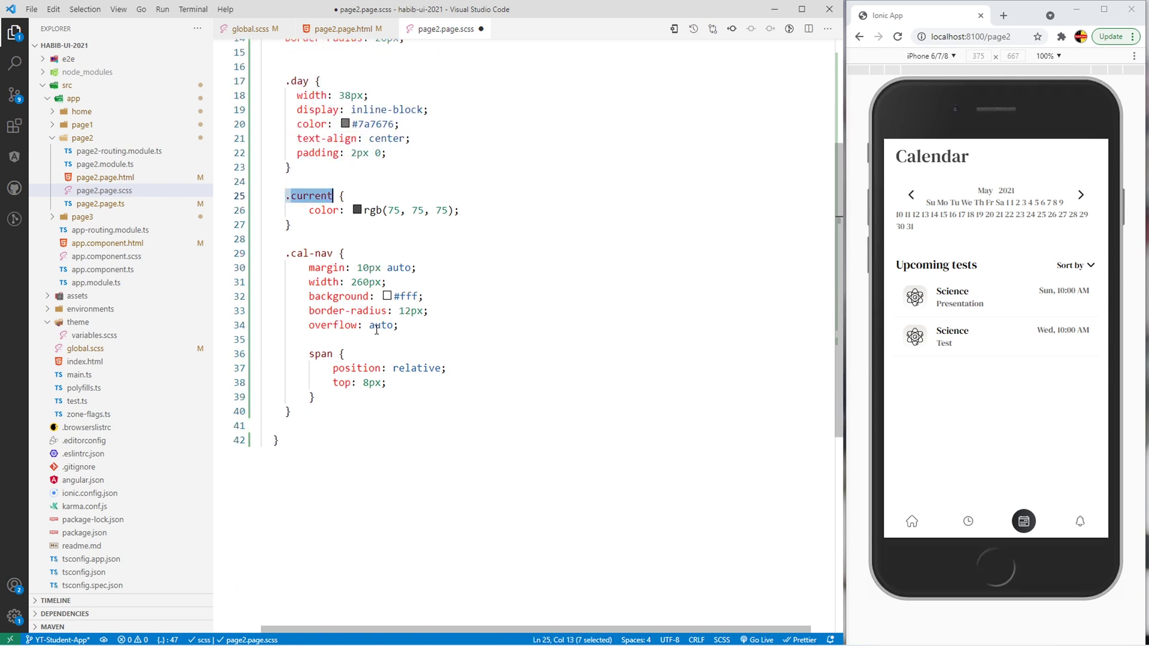
click(311, 254)
double_click(311, 253)
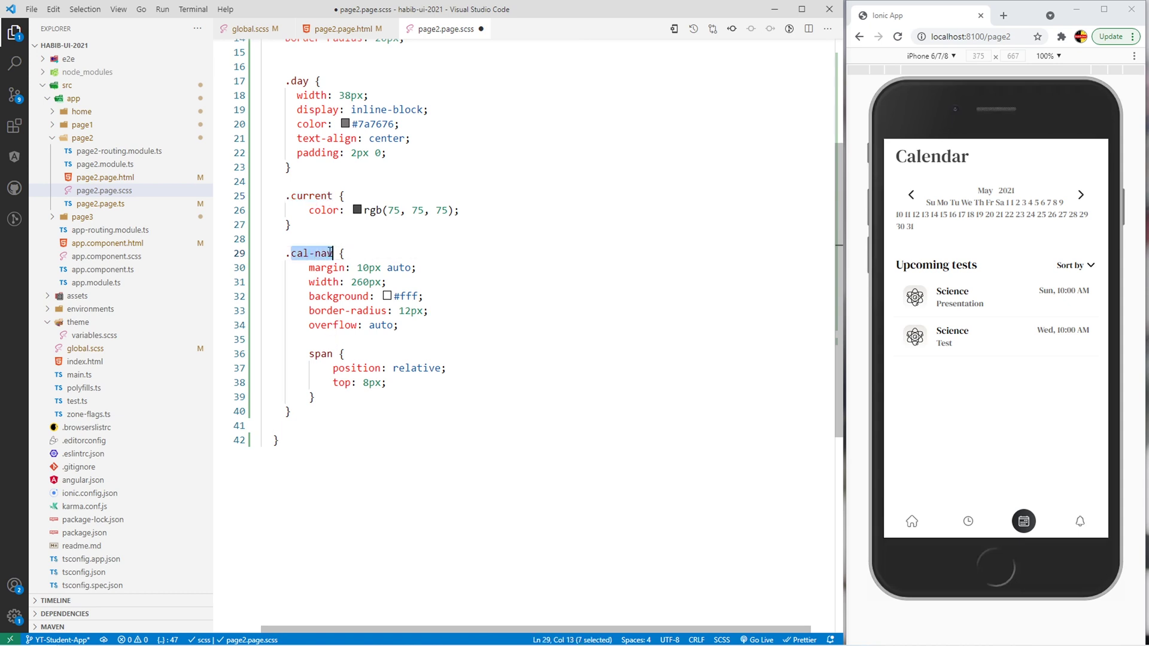
click(345, 253)
Step: Save the stylesheet and page the preview calendar back and forth, reaching June 2021
key(ctrl+s)
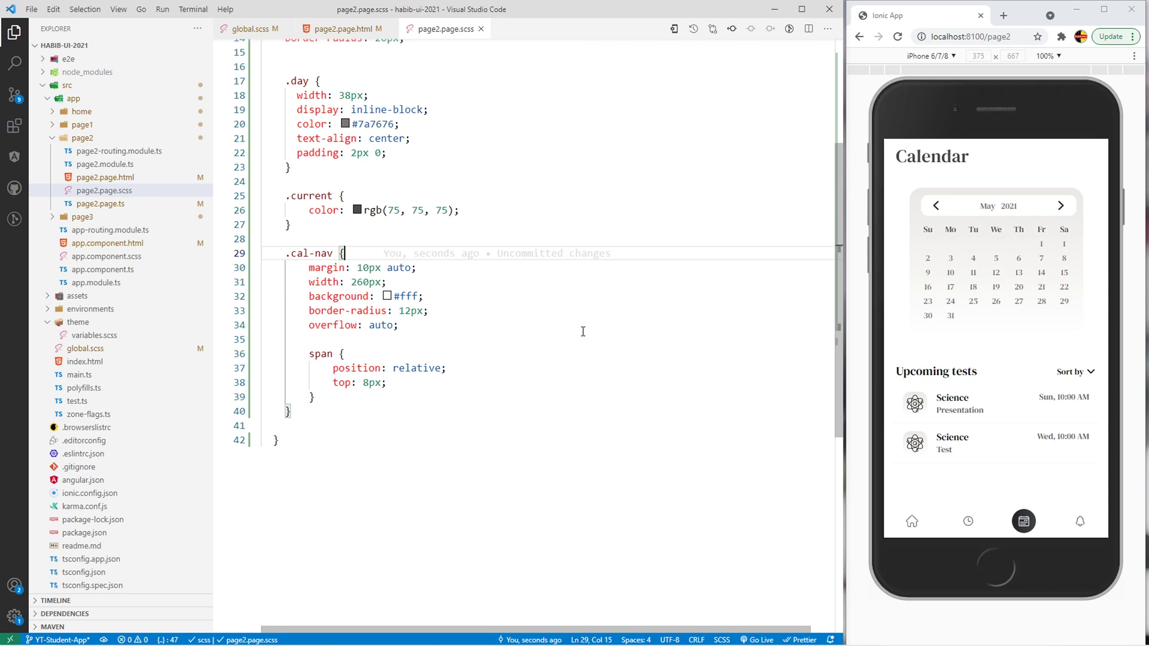
click(935, 205)
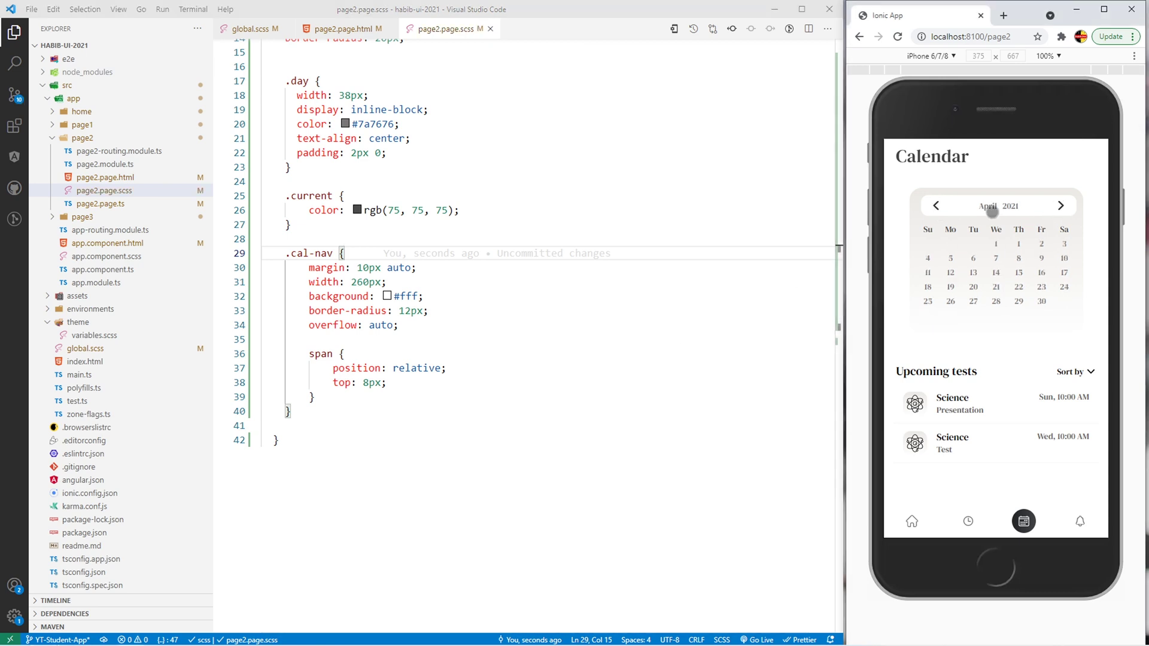
click(1059, 206)
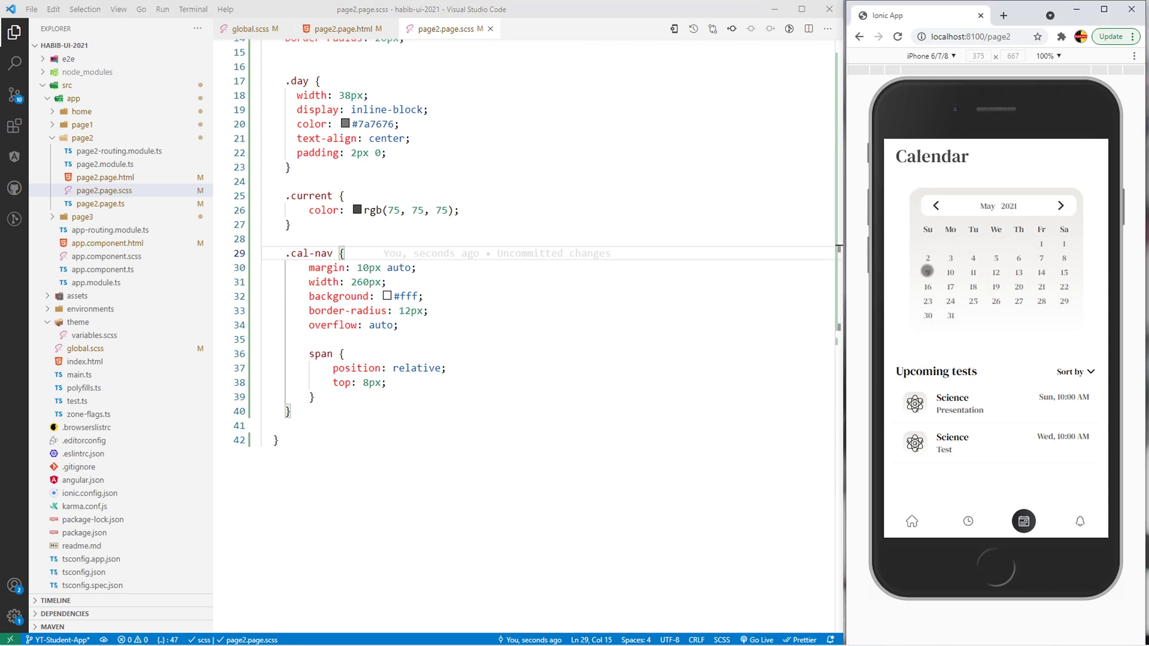
click(1060, 205)
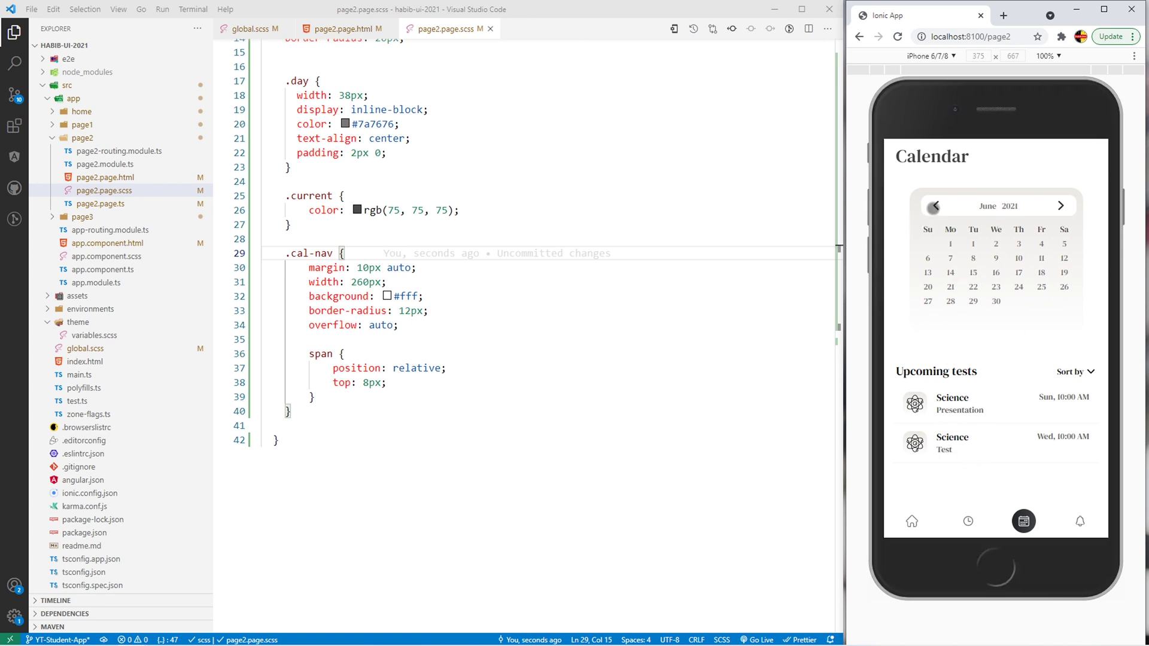
click(933, 207)
click(933, 207)
click(1064, 205)
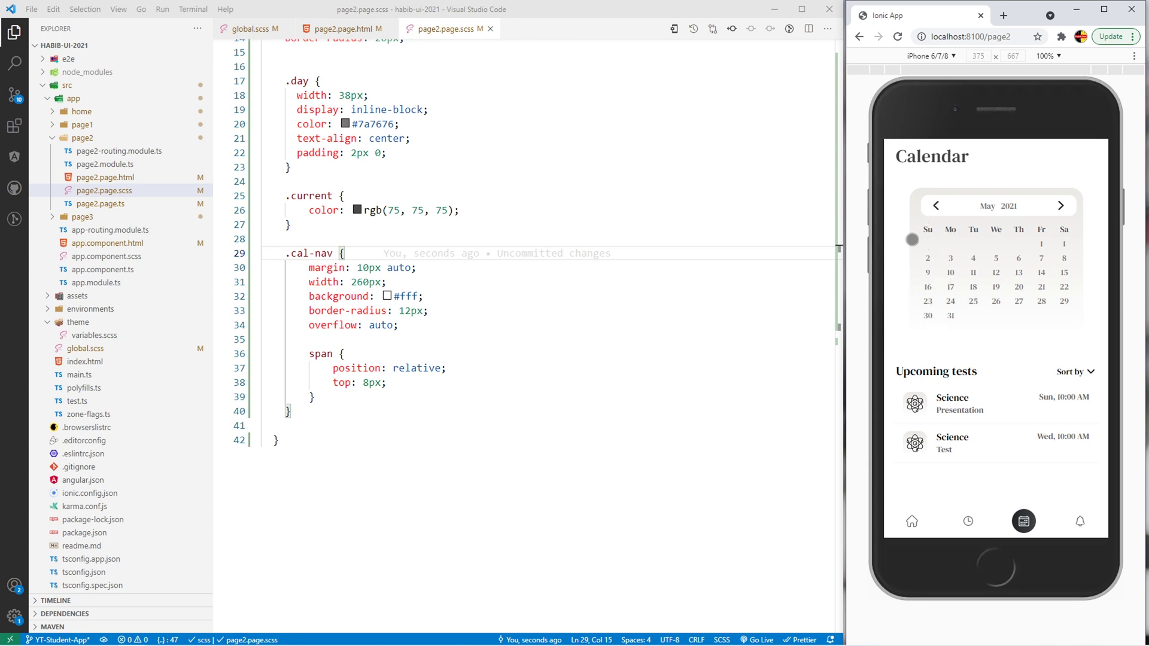
scroll(530, 336, up, 5)
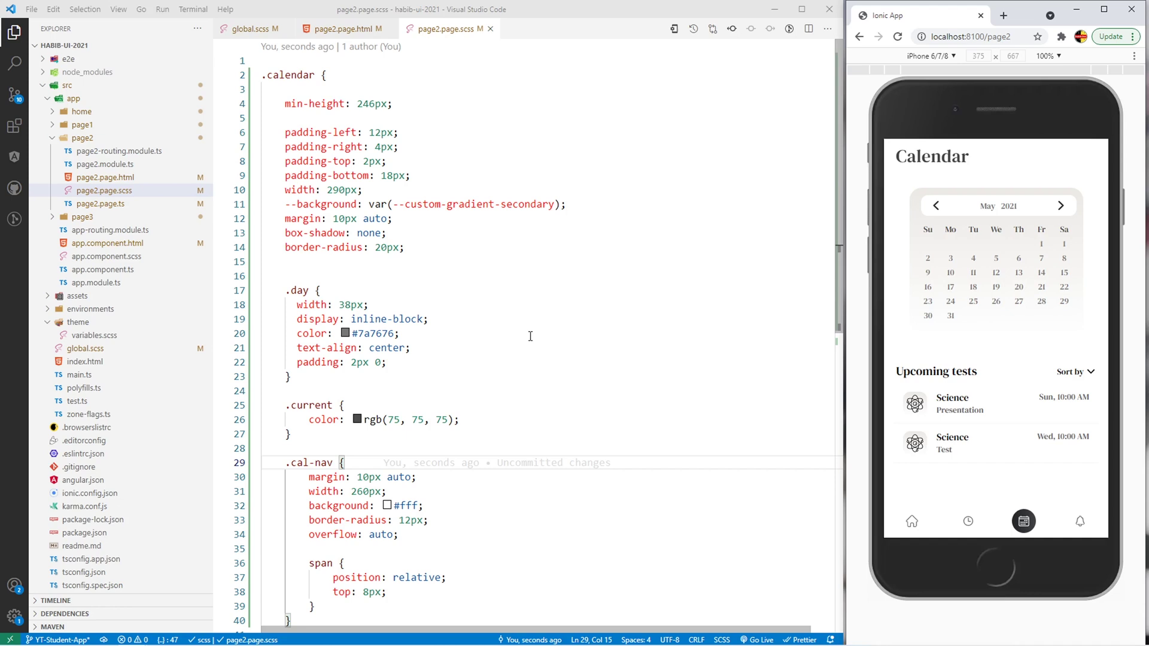
Step: Delete the blank lines under min-height and before .day, then save
double_click(296, 104)
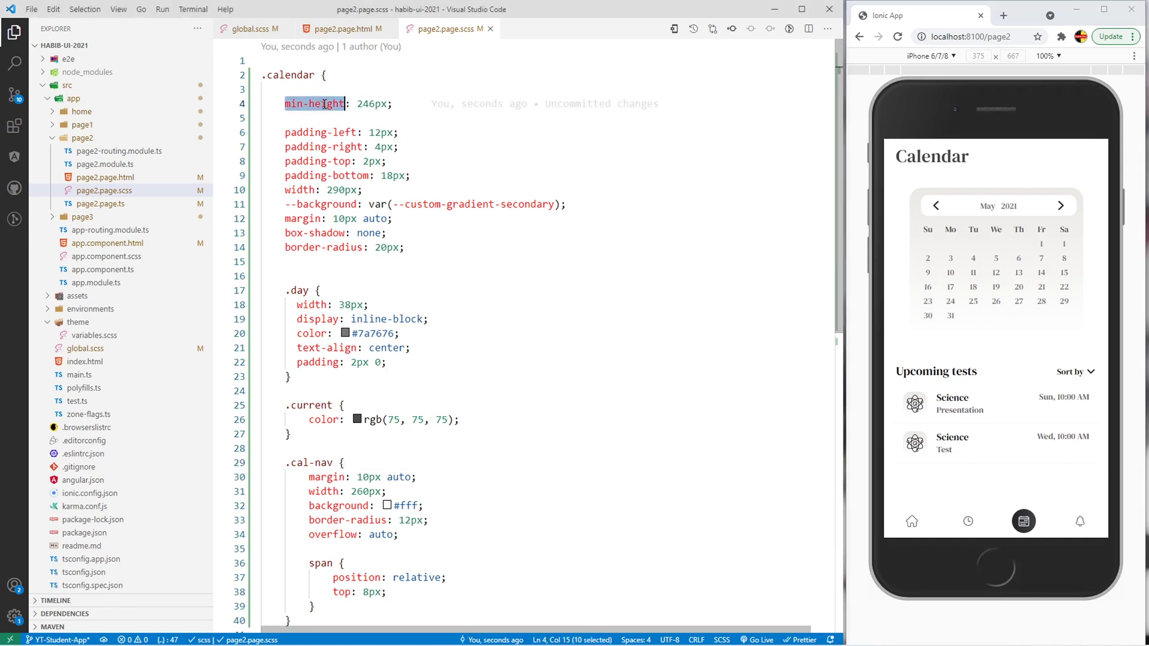
click(339, 119)
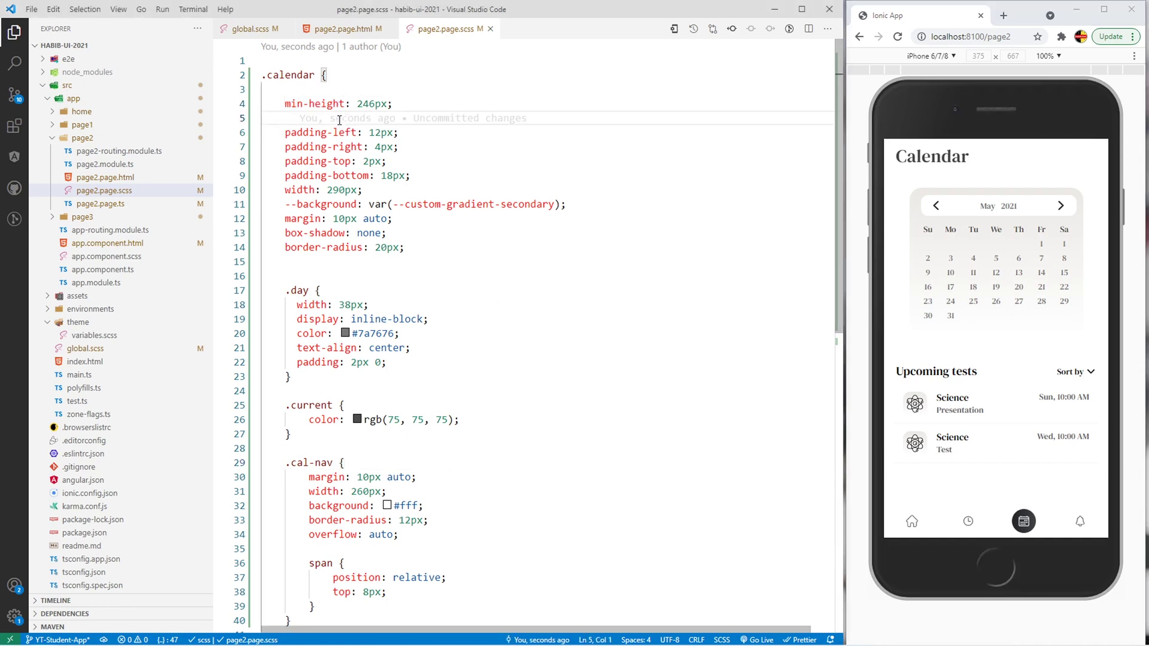
key(BackSpace)
click(323, 250)
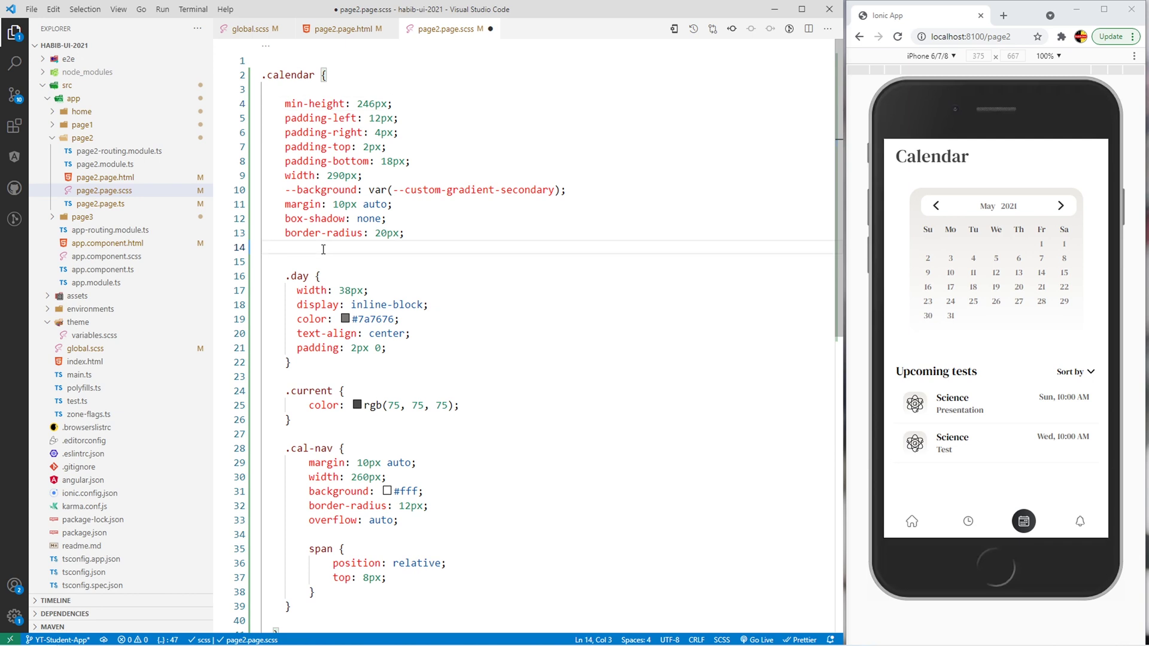
key(BackSpace)
key(ctrl+s)
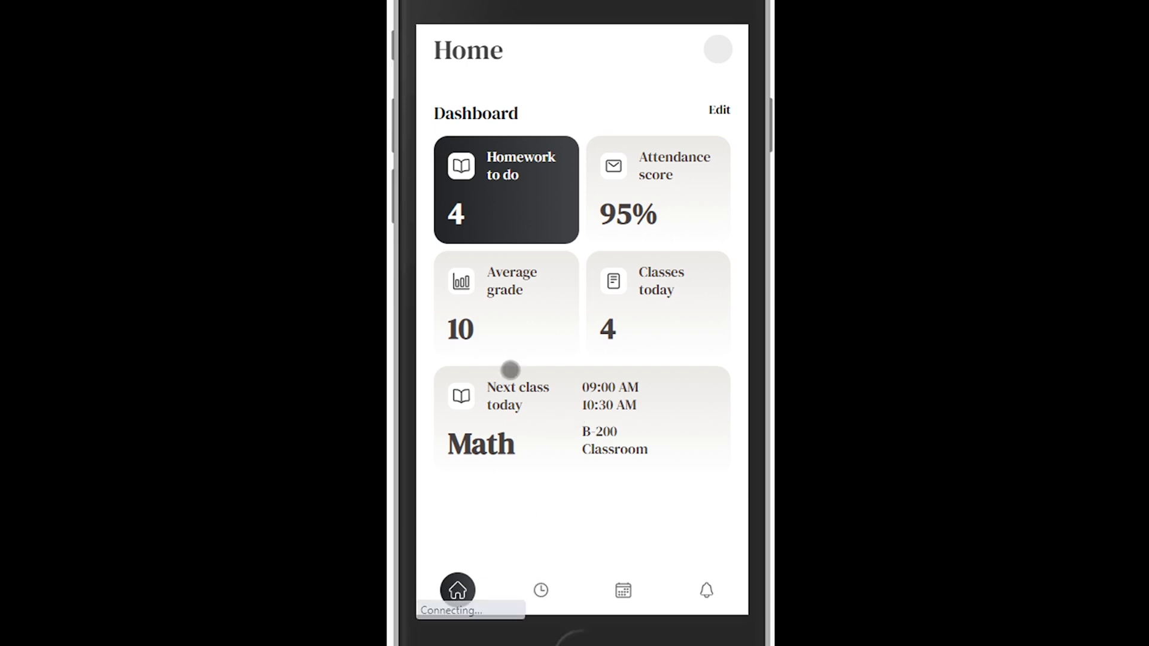
Step: Visit the Classes page and its search field, then Calendar and Profile Badges, then Home
click(540, 589)
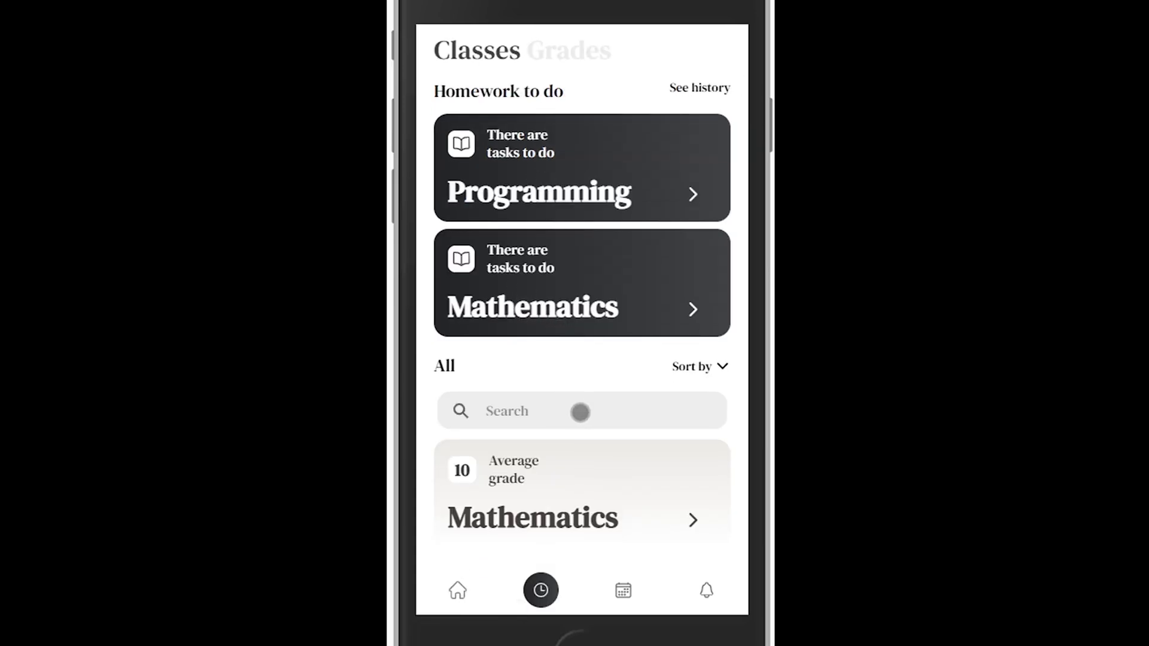
click(580, 431)
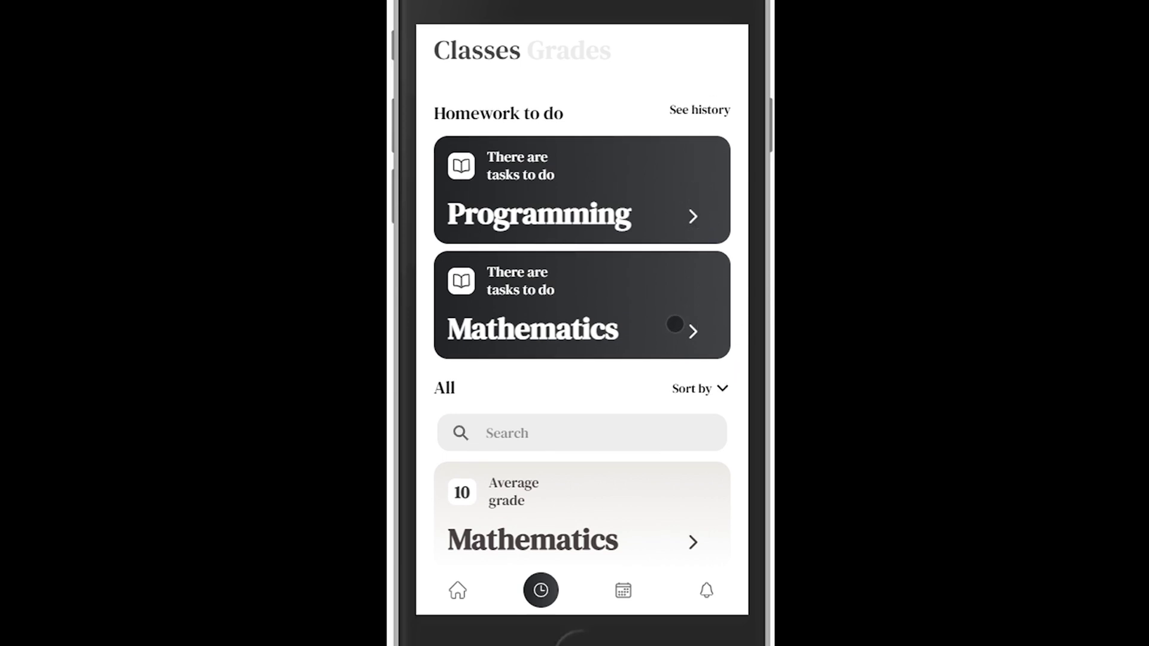
click(623, 589)
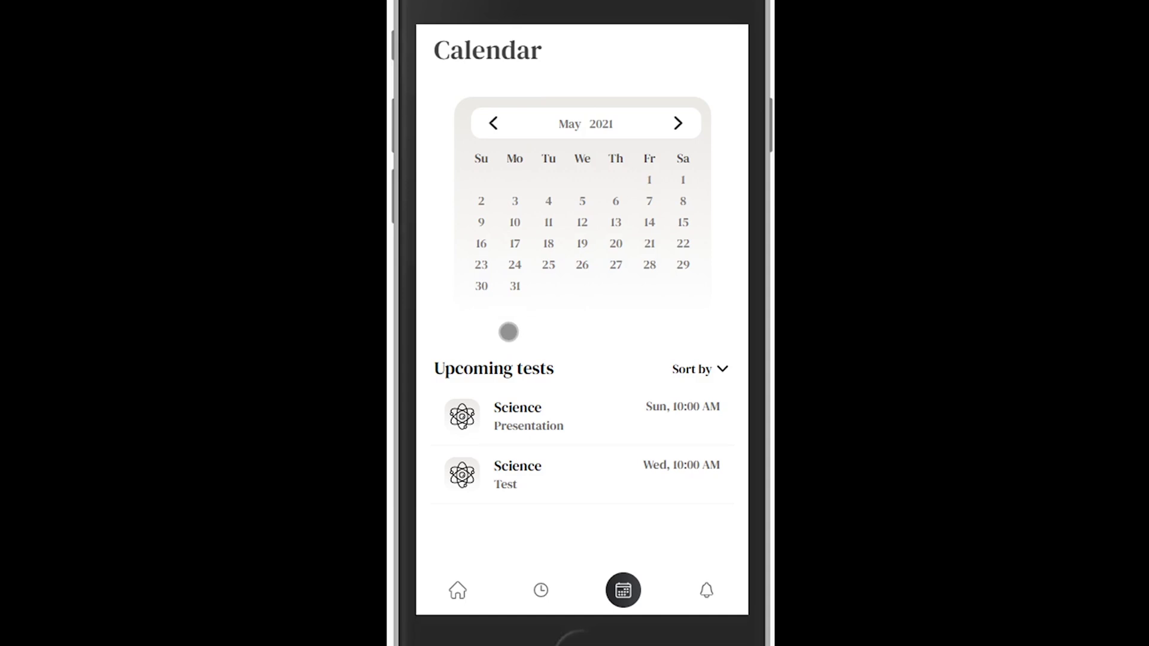
click(706, 590)
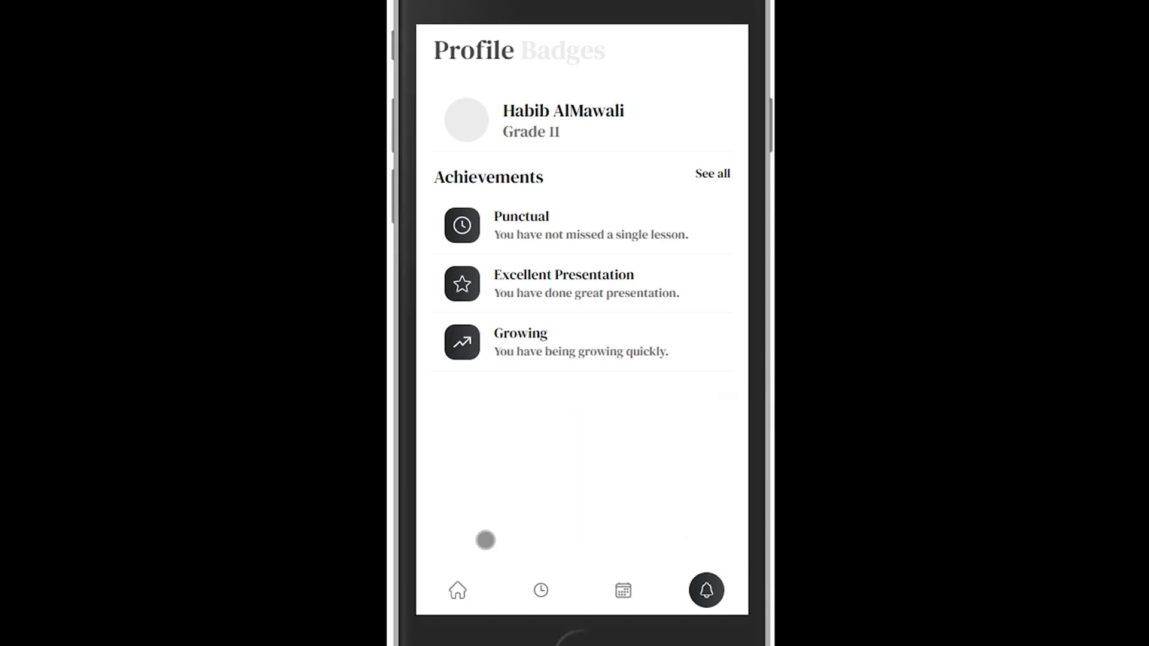
click(456, 590)
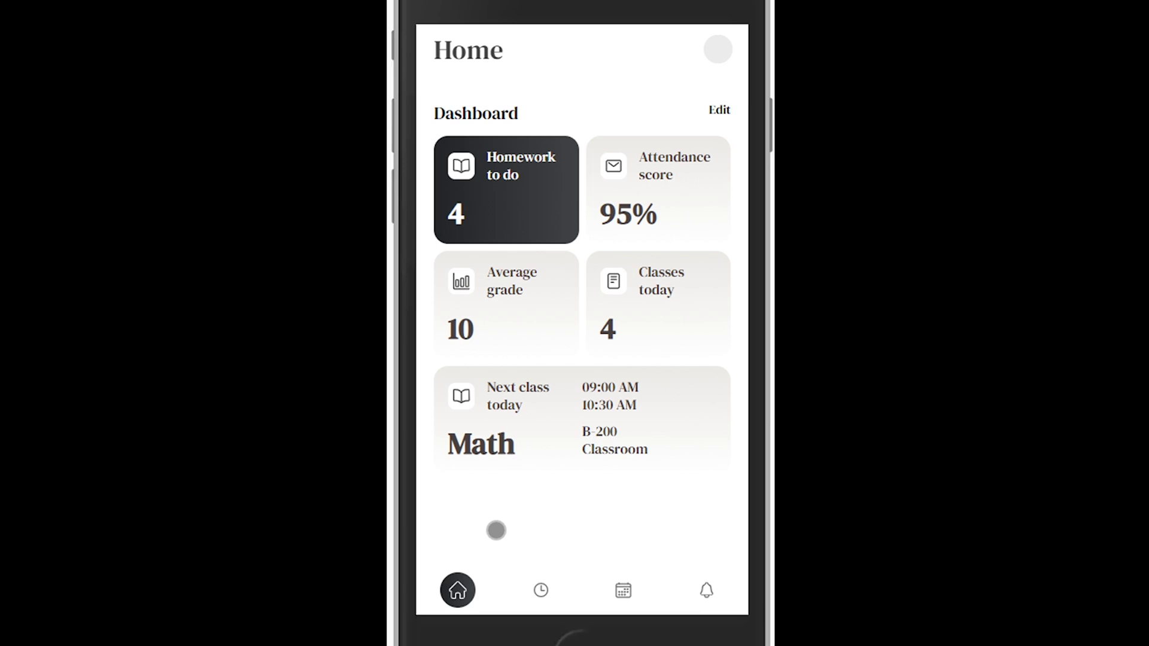